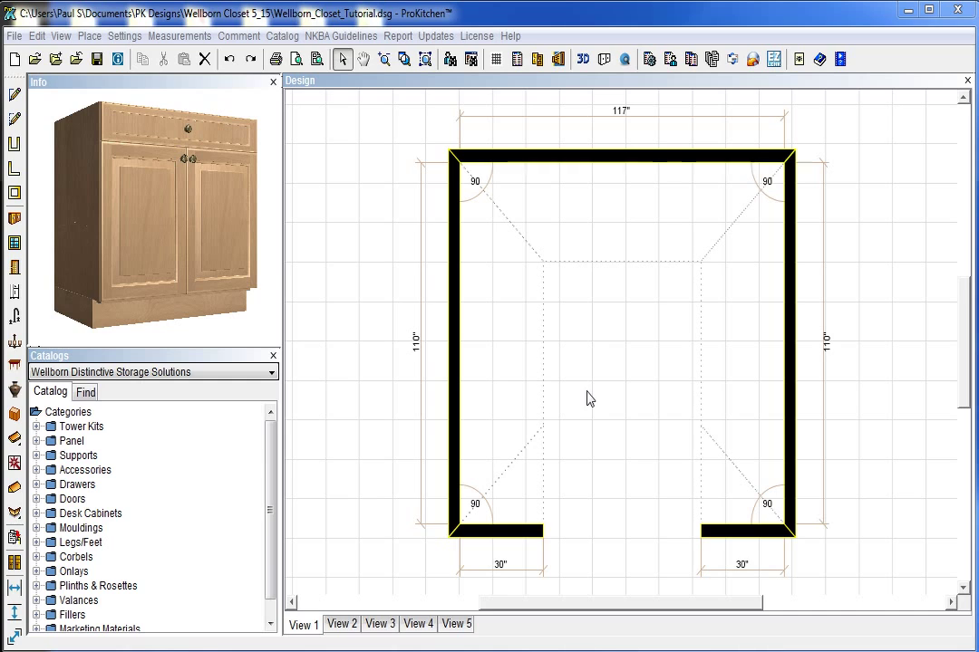
- Select the 110-inch left wall of the U-shaped room in the Design view
{"action": "left_click", "coordinate": [454, 365]}
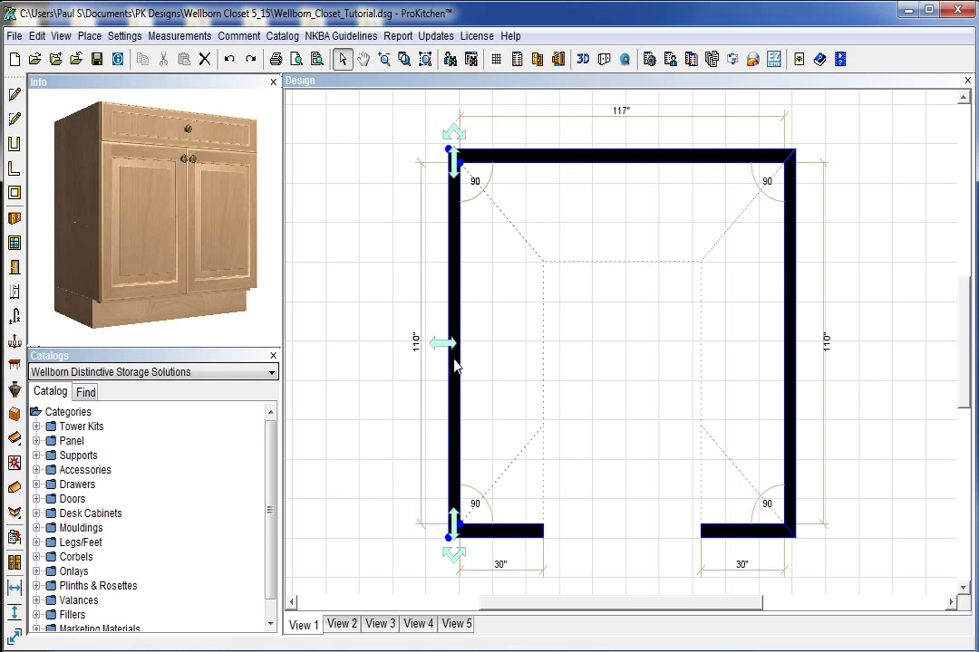
- Start a closet on the wall, keeping one section, inserted after, with the None option
{"action": "left_click", "coordinate": [14, 563]}
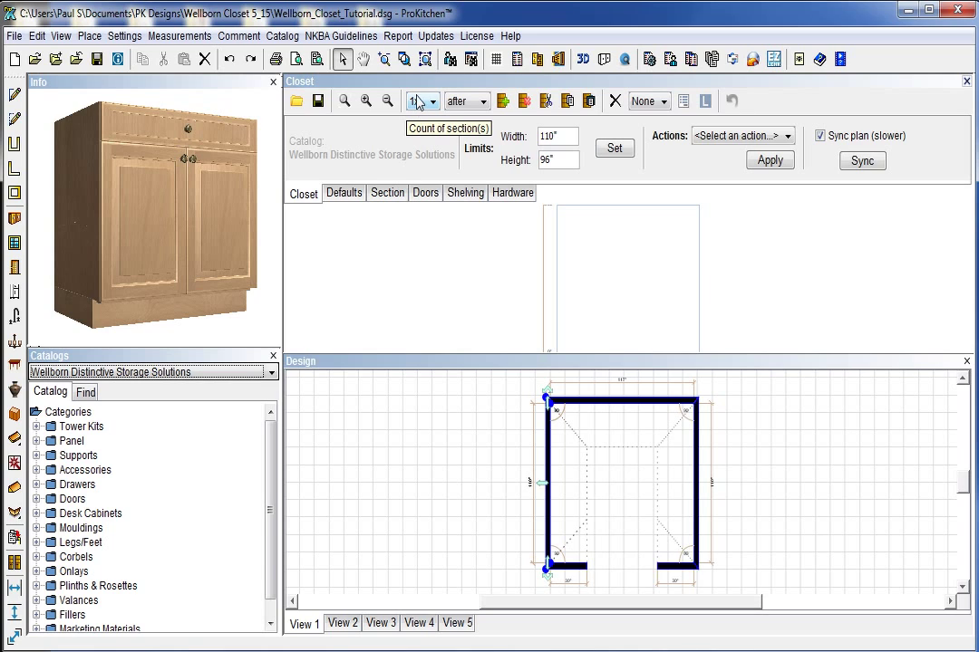
{"action": "left_click", "coordinate": [430, 102]}
{"action": "left_click", "coordinate": [419, 119]}
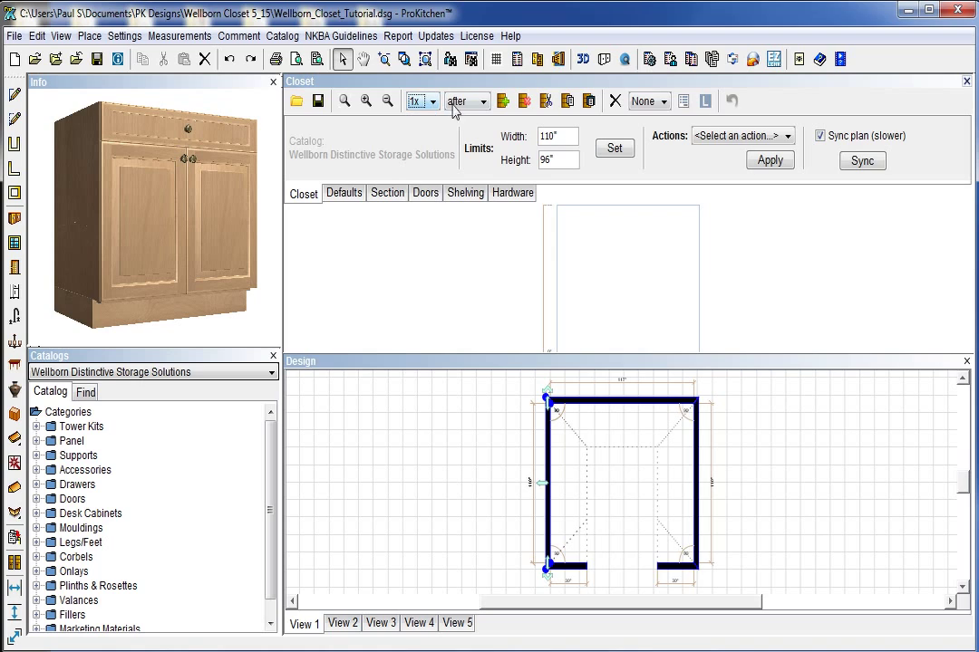
{"action": "left_click", "coordinate": [465, 101]}
{"action": "left_click", "coordinate": [458, 120]}
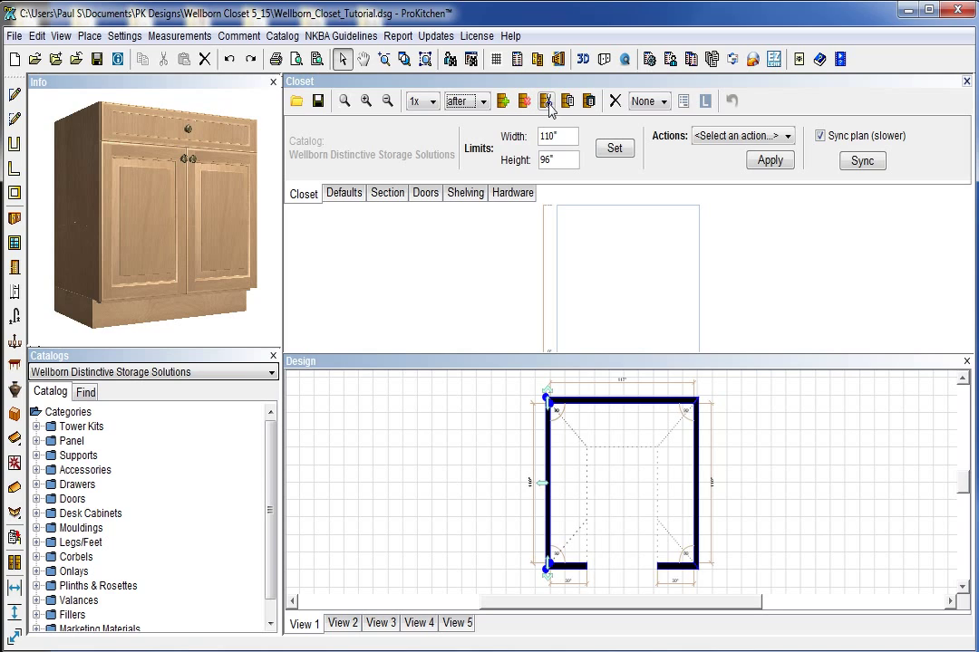
{"action": "left_click", "coordinate": [636, 102]}
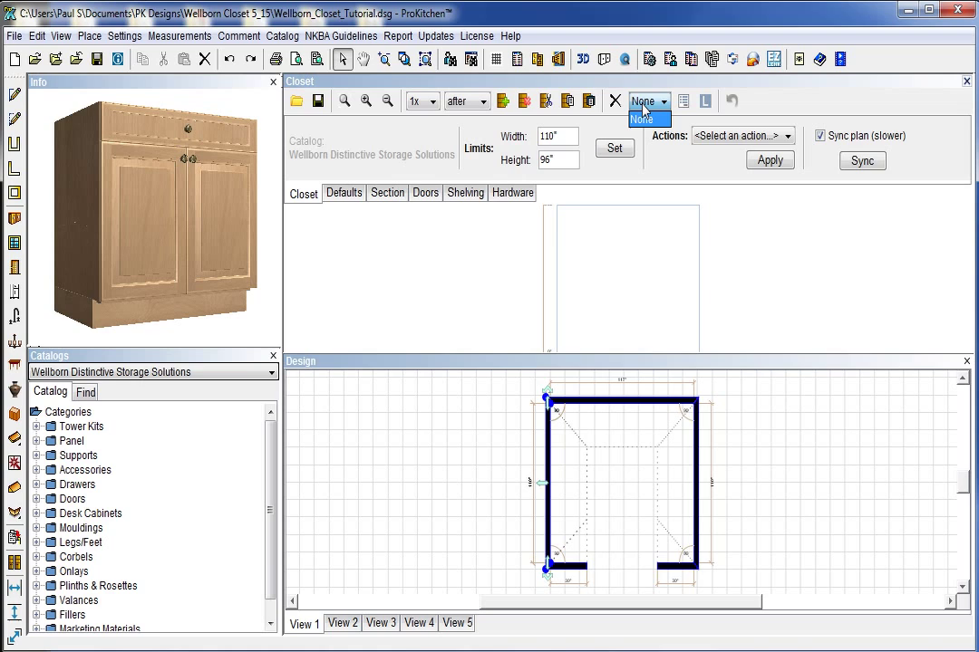
{"action": "left_click", "coordinate": [639, 105]}
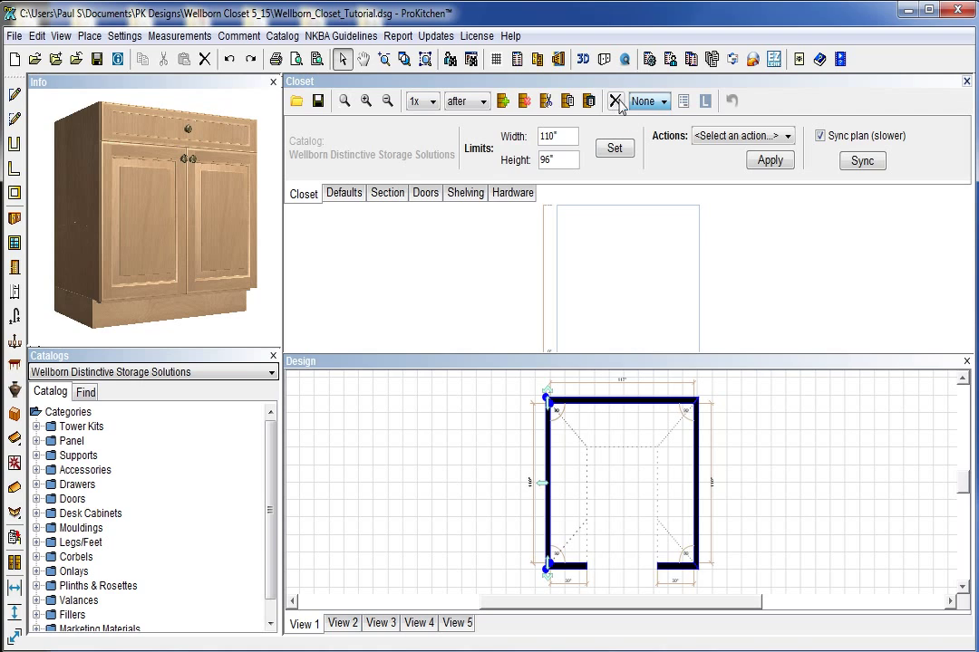
- Look over the closet actions without choosing one, then show the Defaults settings
{"action": "key", "text": "Tab"}
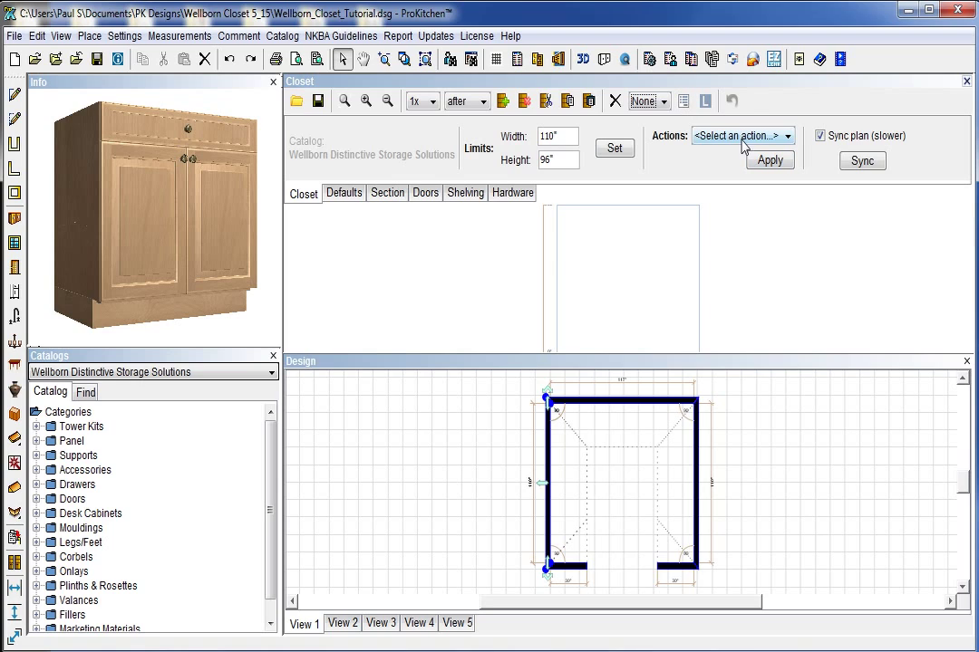
{"action": "left_click", "coordinate": [623, 150]}
{"action": "key", "text": "Tab"}
{"action": "left_click", "coordinate": [723, 138]}
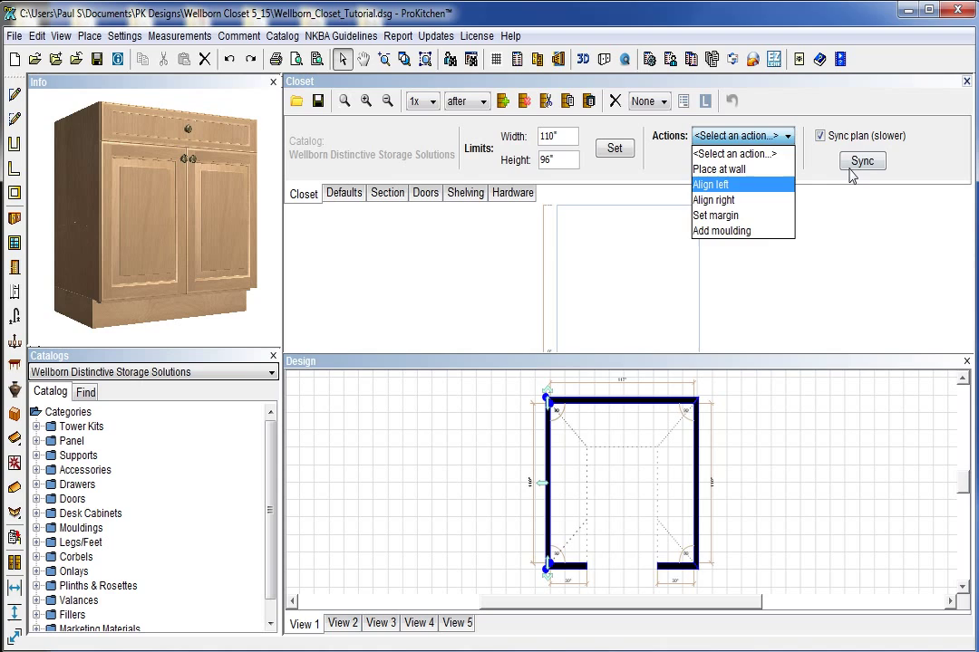
{"action": "left_click", "coordinate": [817, 175]}
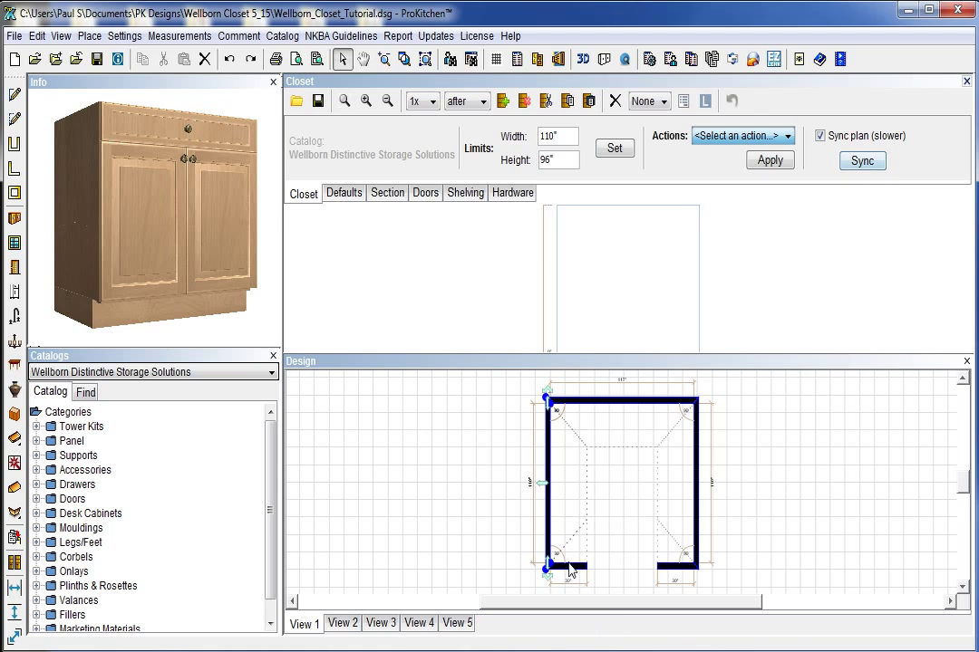
{"action": "left_click", "coordinate": [342, 195]}
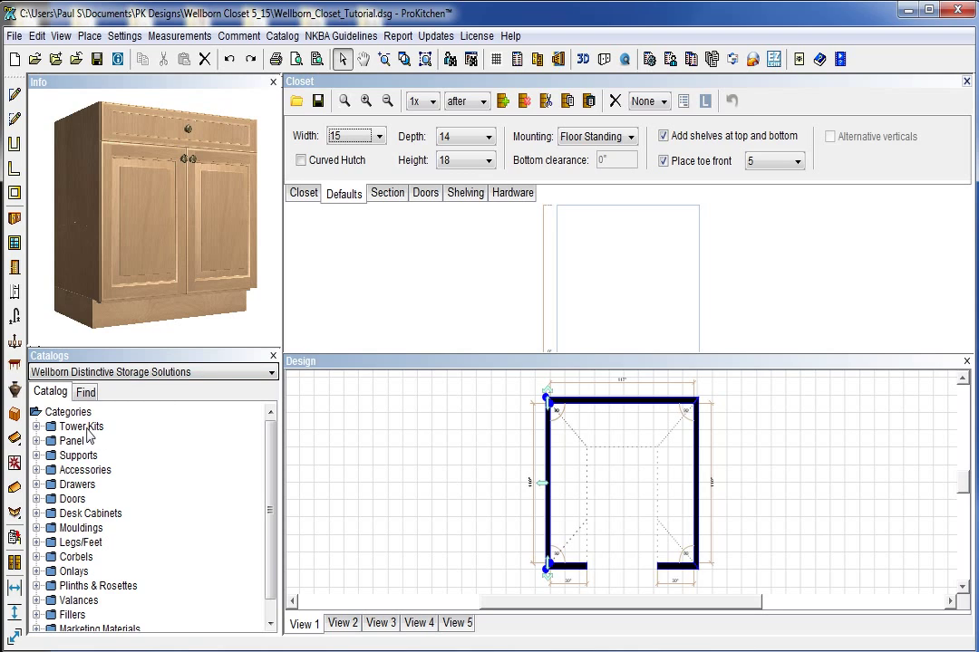
- Set default section width to 24 and height to 84, keeping depth at 14
{"action": "left_click", "coordinate": [363, 137]}
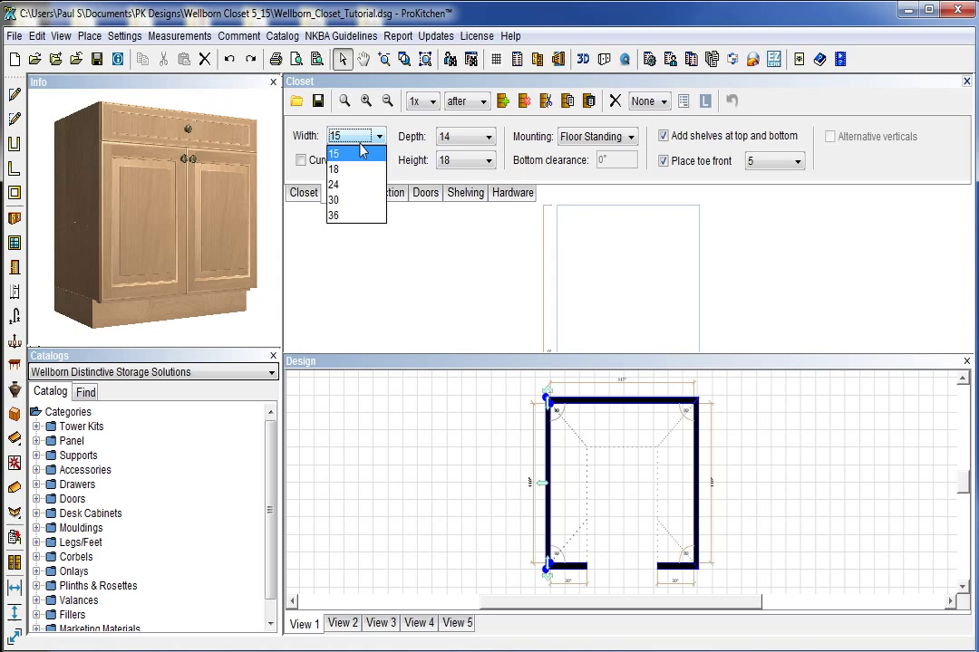
{"action": "left_click", "coordinate": [362, 153]}
{"action": "left_click", "coordinate": [464, 140]}
{"action": "left_click", "coordinate": [467, 151]}
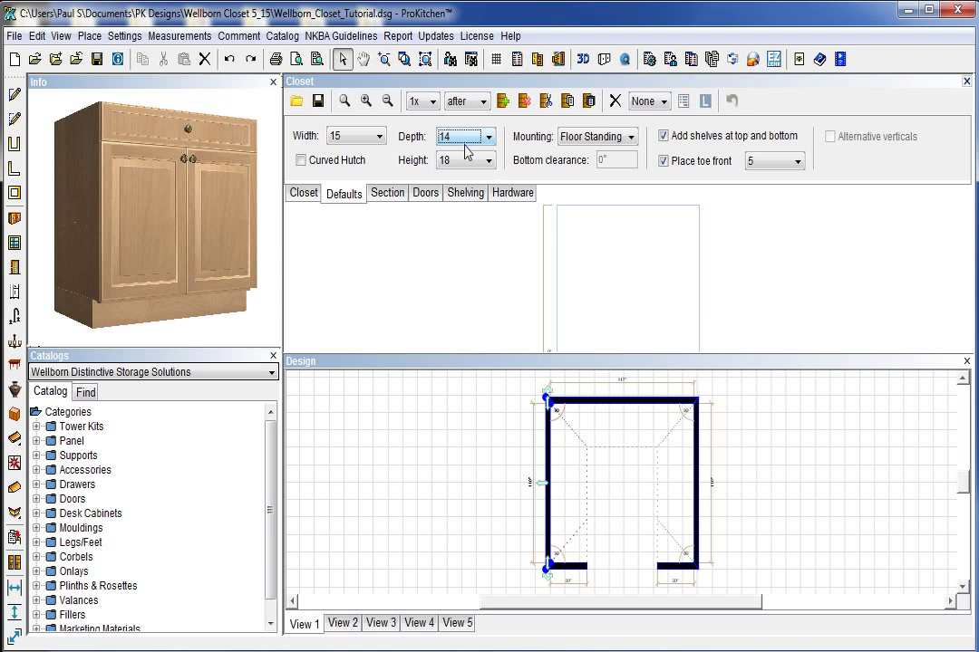
{"action": "left_click", "coordinate": [462, 161]}
{"action": "scroll", "coordinate": [488, 271], "scroll_direction": "down", "scroll_amount": 2}
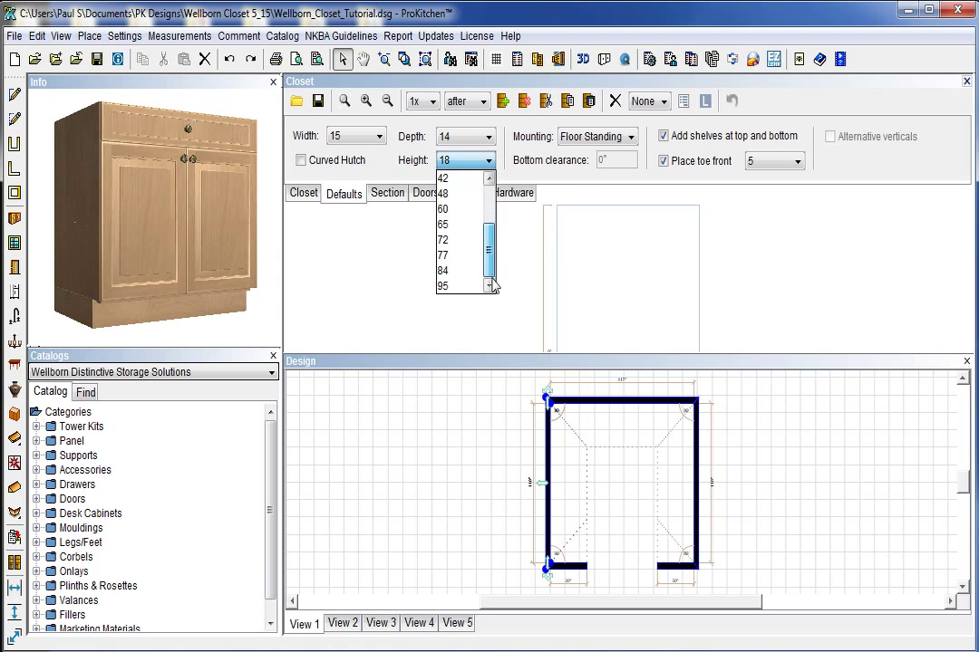
{"action": "left_click", "coordinate": [456, 270]}
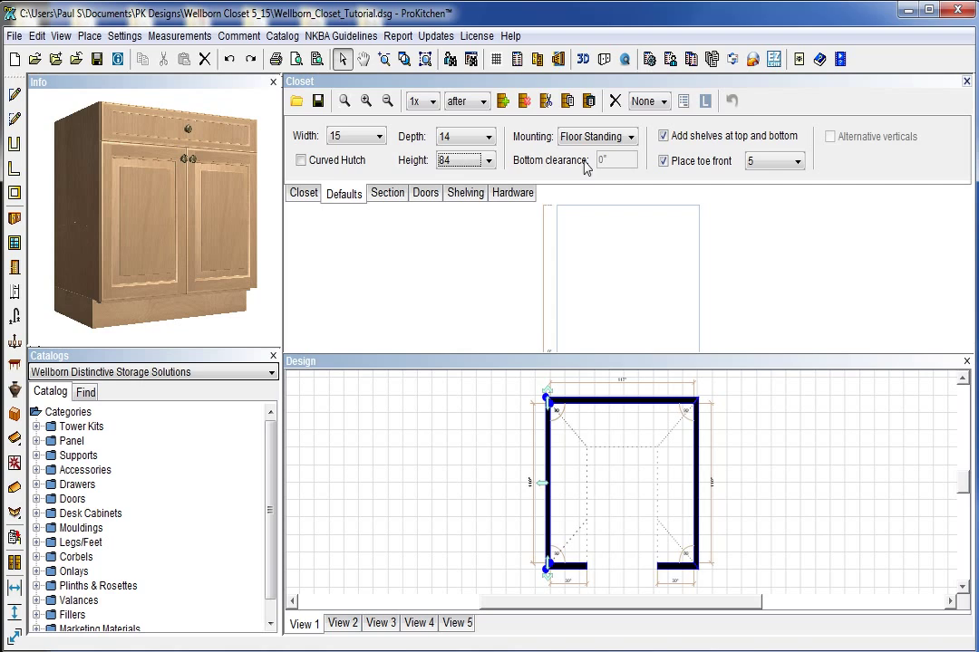
{"action": "left_click", "coordinate": [356, 136]}
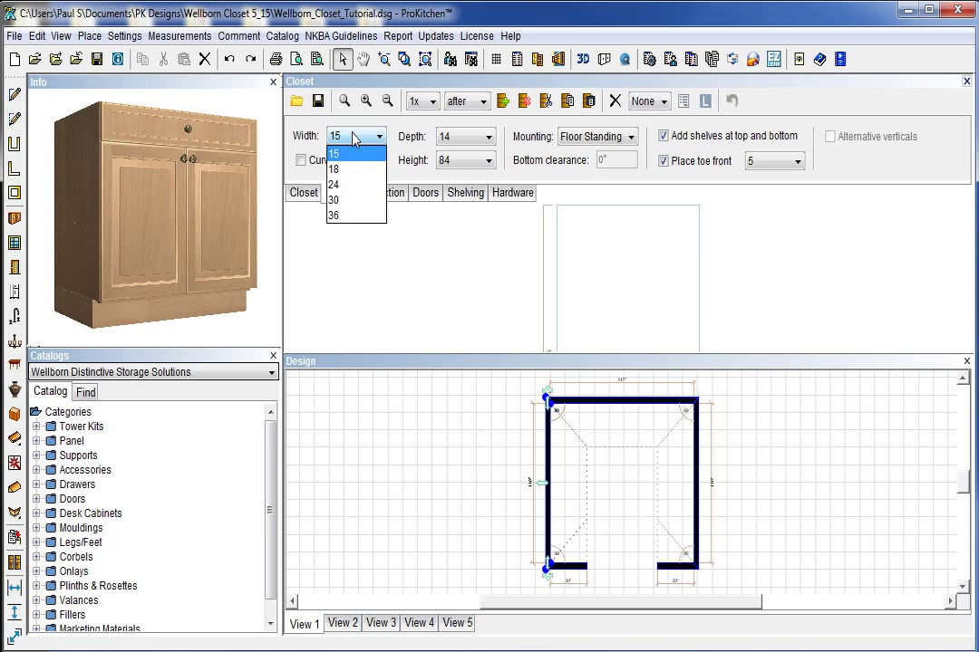
{"action": "left_click", "coordinate": [348, 188]}
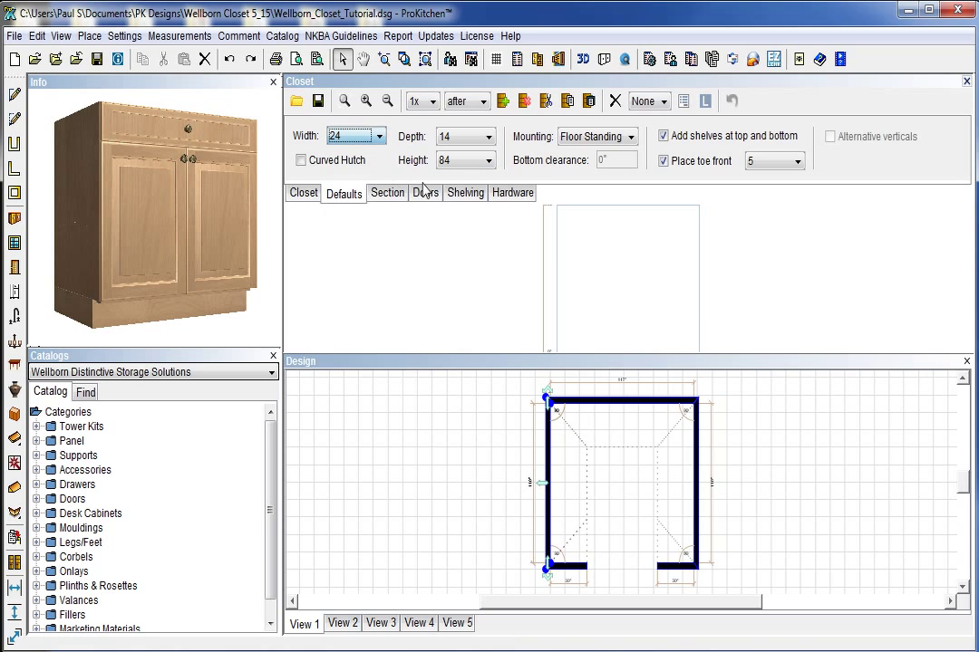
- Keep the mounting Floor Standing and the toe front at 5
{"action": "left_click", "coordinate": [586, 139]}
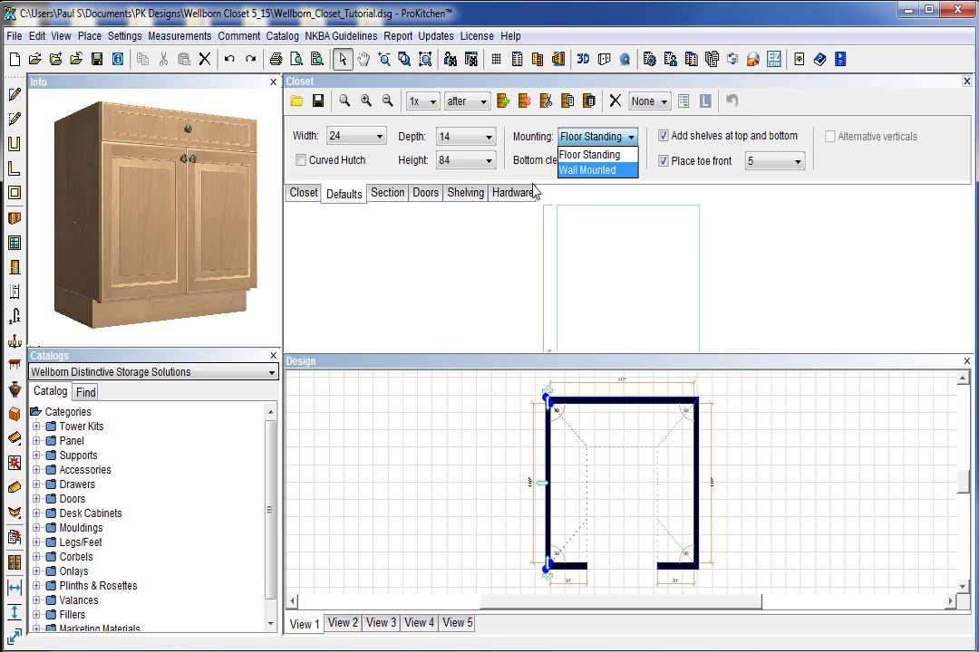
{"action": "left_click", "coordinate": [589, 154]}
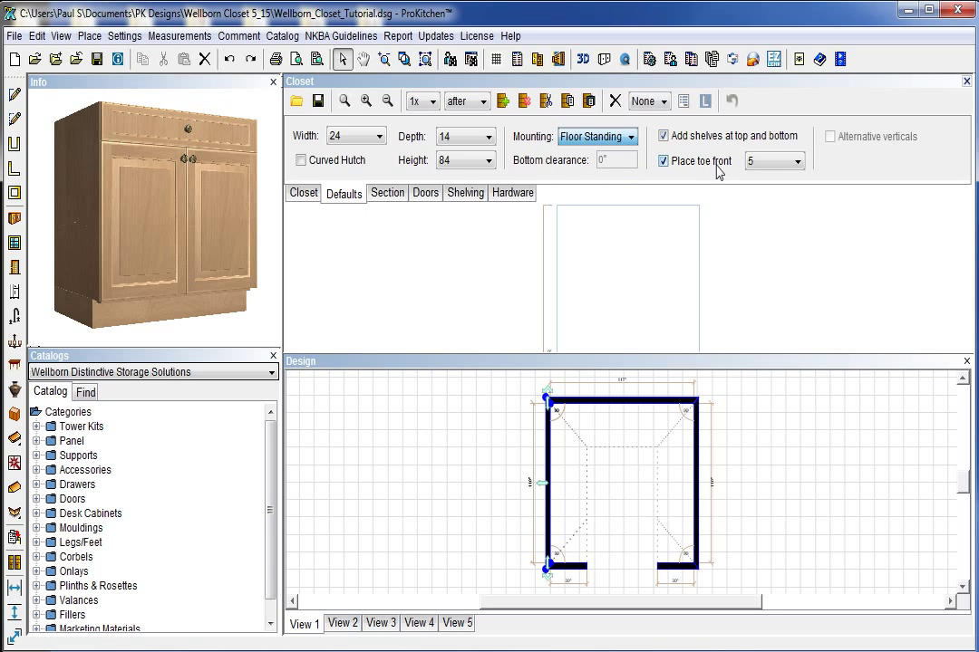
{"action": "left_click", "coordinate": [779, 164]}
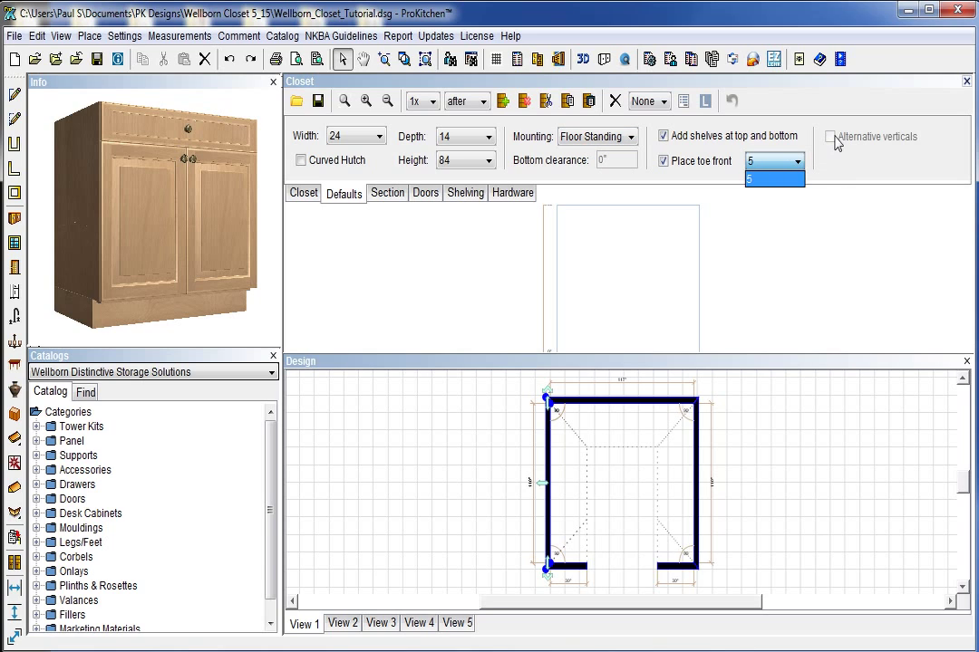
{"action": "left_click", "coordinate": [387, 198]}
- Review the Section tab's actions without choosing one
{"action": "left_click", "coordinate": [387, 196]}
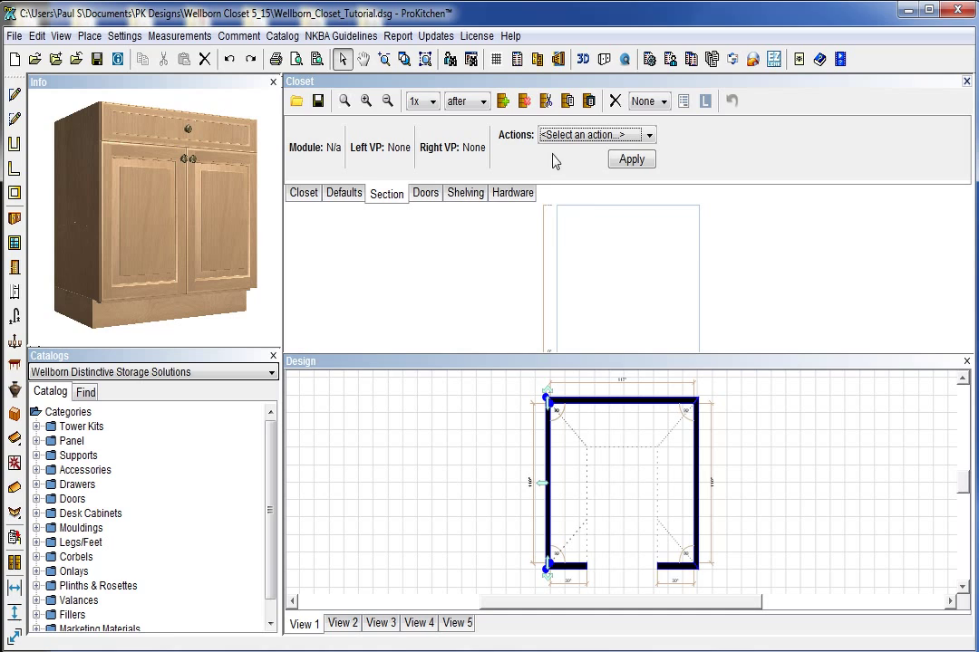
{"action": "left_click", "coordinate": [585, 135]}
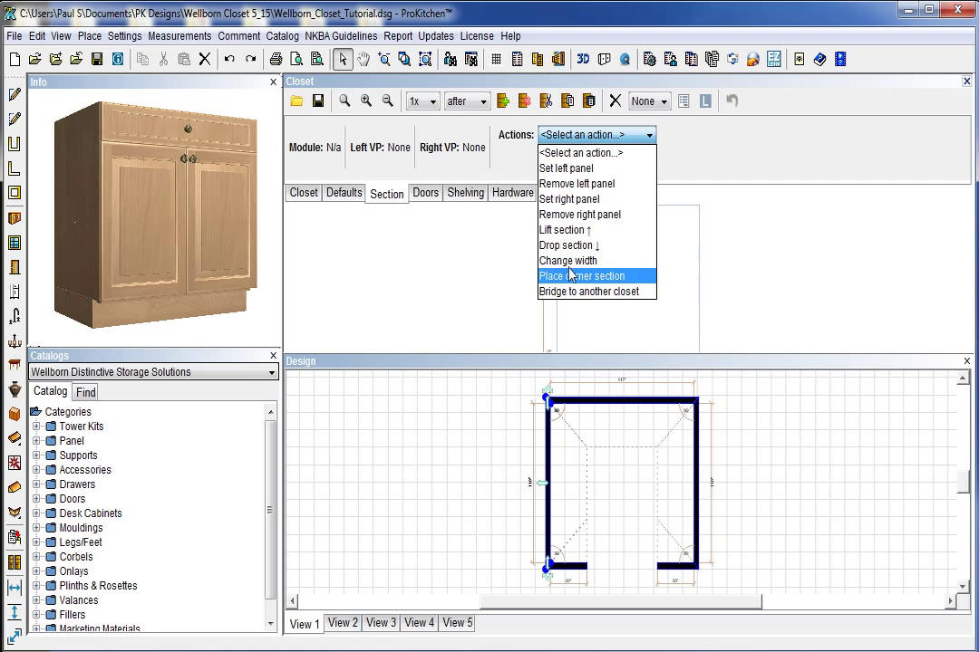
{"action": "left_click", "coordinate": [734, 144]}
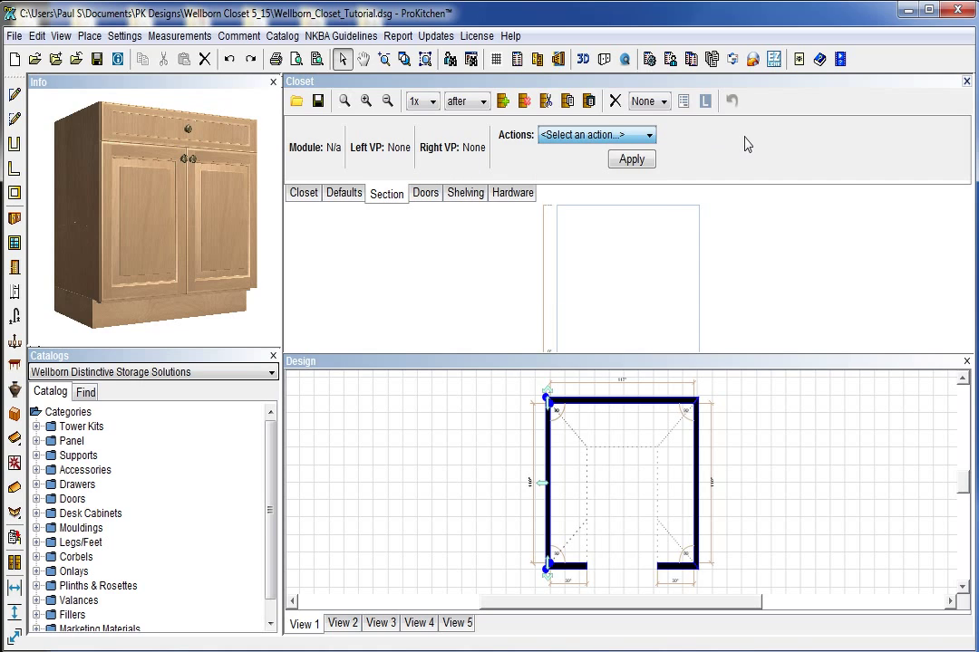
- Check door styles, hinge side and door level, leaving doors on the upper level
{"action": "left_click", "coordinate": [424, 194]}
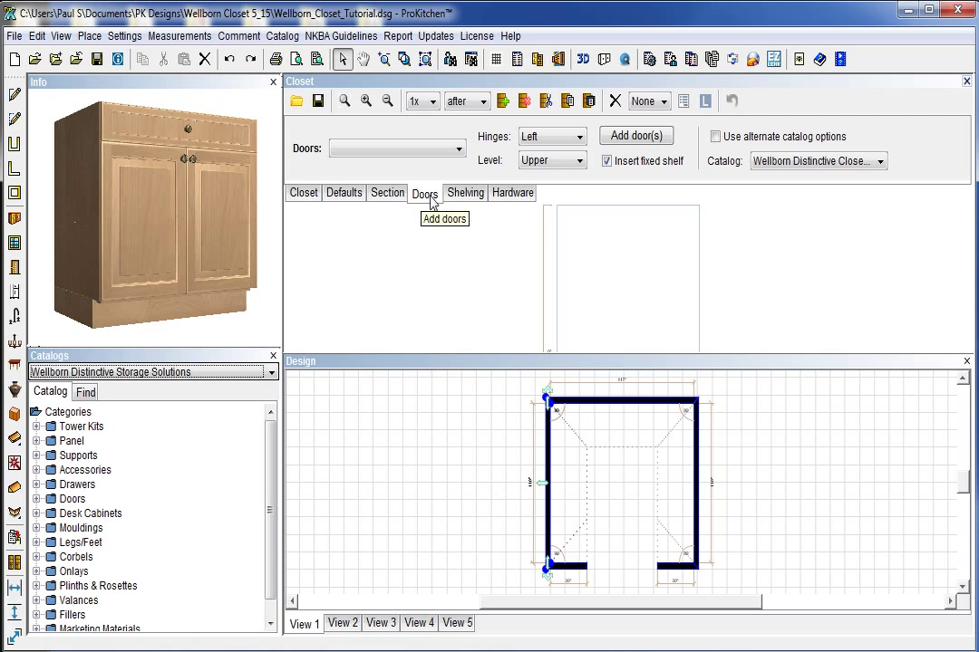
{"action": "left_click", "coordinate": [373, 150]}
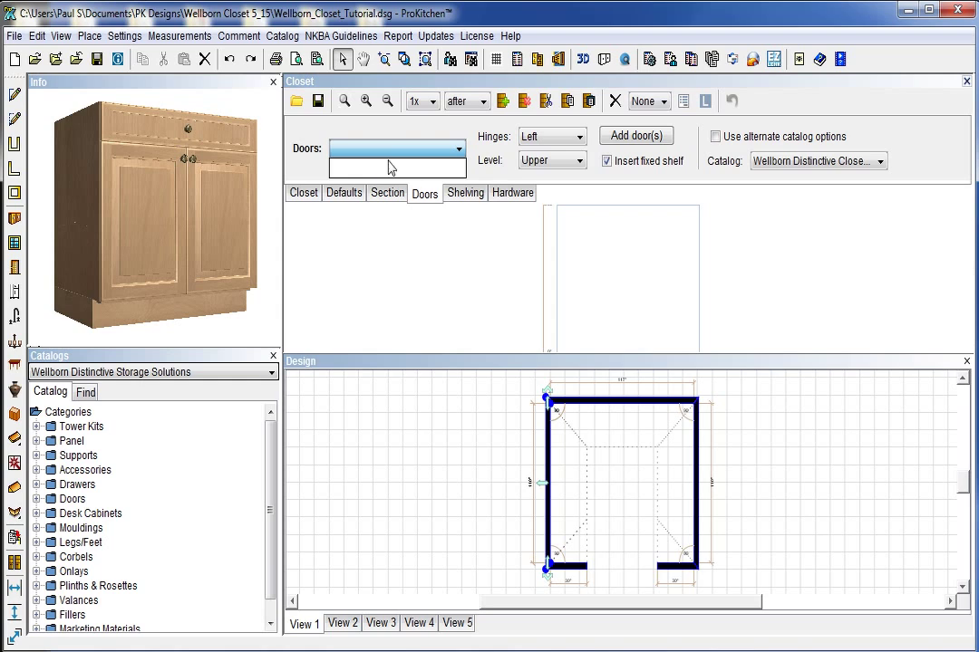
{"action": "left_click", "coordinate": [547, 137]}
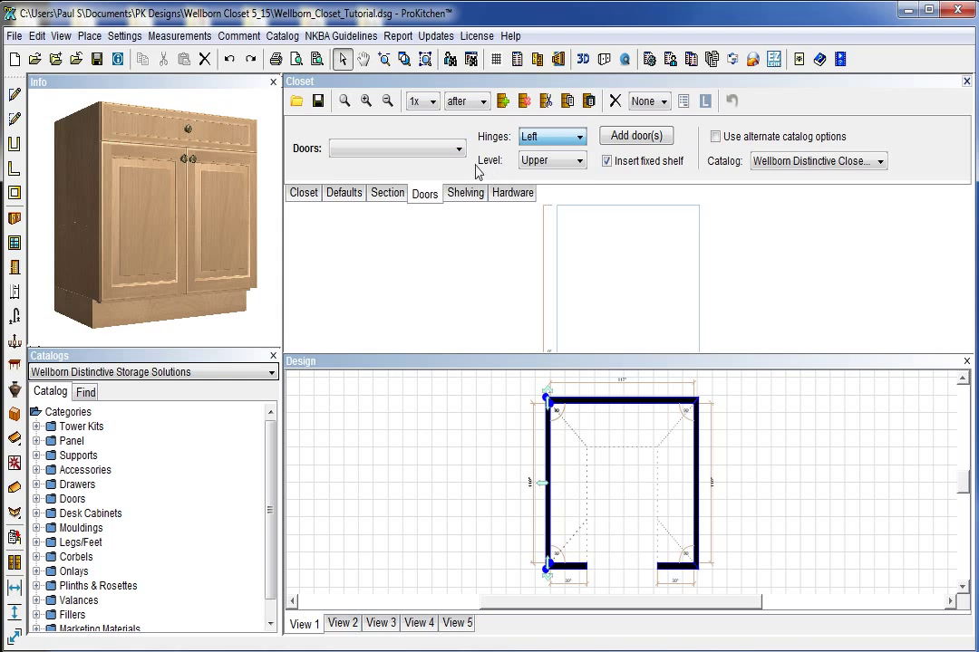
{"action": "left_click", "coordinate": [576, 159]}
{"action": "left_click", "coordinate": [497, 173]}
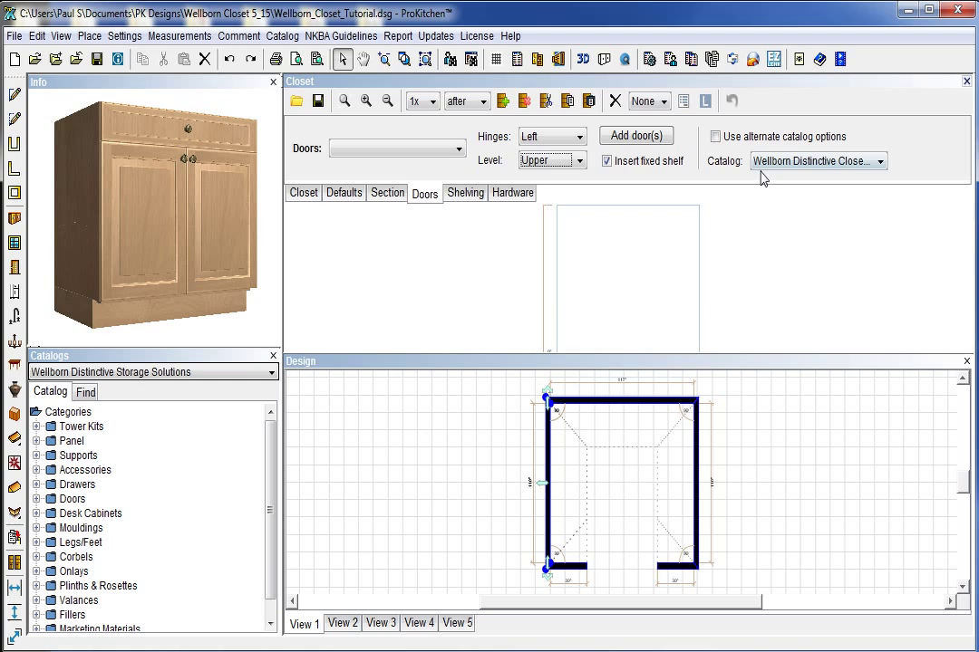
{"action": "left_click", "coordinate": [461, 193]}
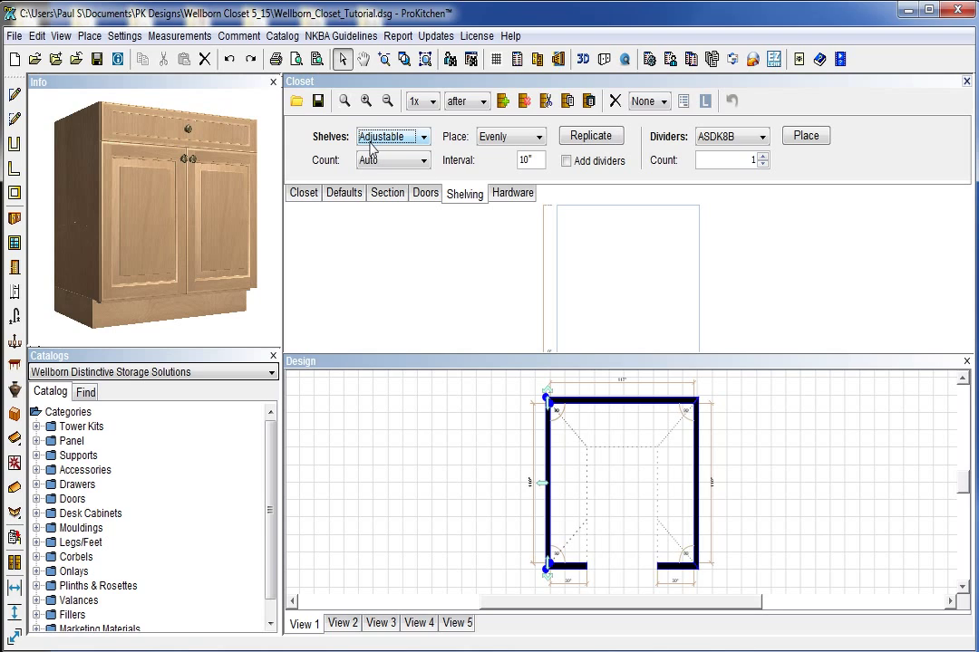
- Keep shelving as Adjustable shelves with Auto count and Evenly placement
{"action": "left_click", "coordinate": [423, 138]}
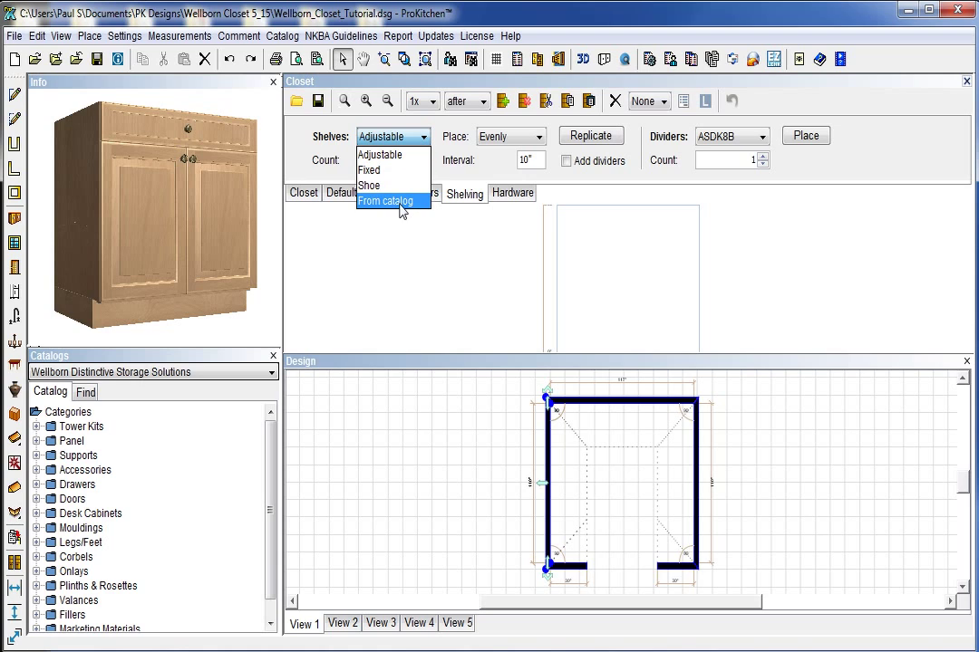
{"action": "left_click", "coordinate": [331, 164]}
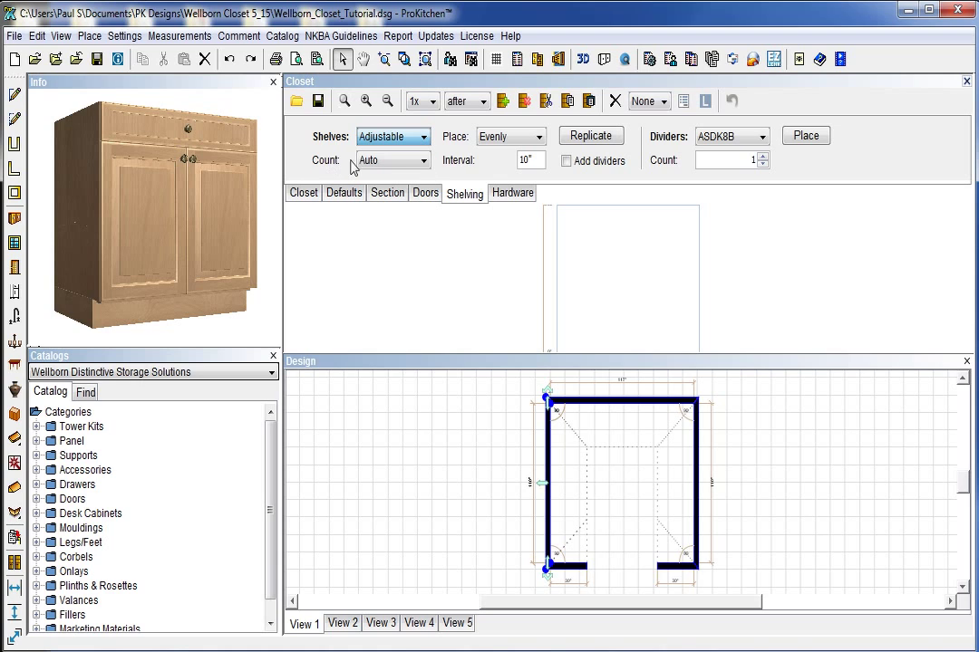
{"action": "left_click", "coordinate": [400, 163]}
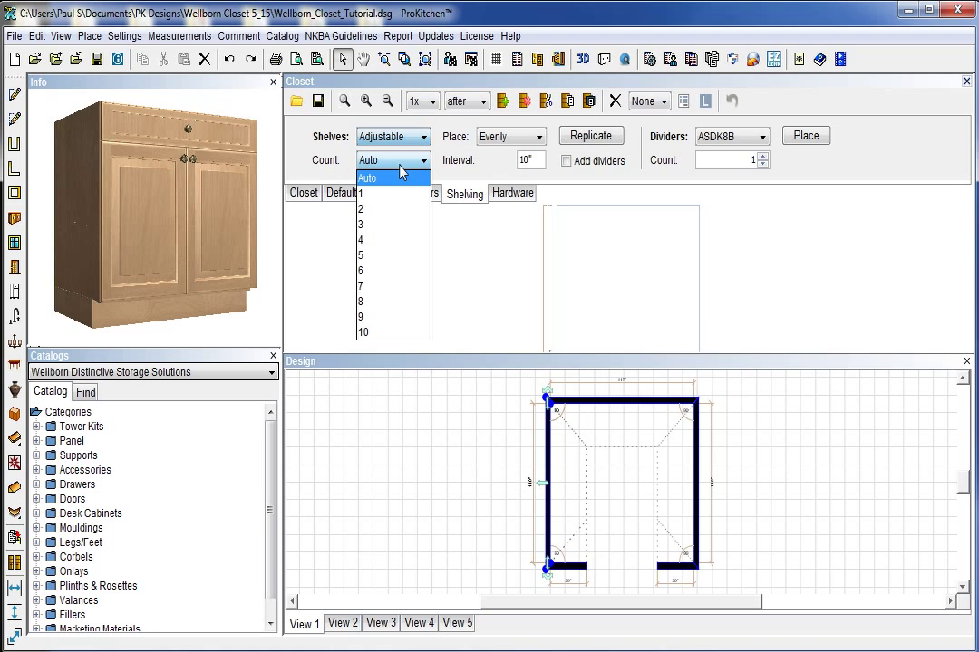
{"action": "left_click", "coordinate": [332, 173]}
{"action": "left_click", "coordinate": [501, 138]}
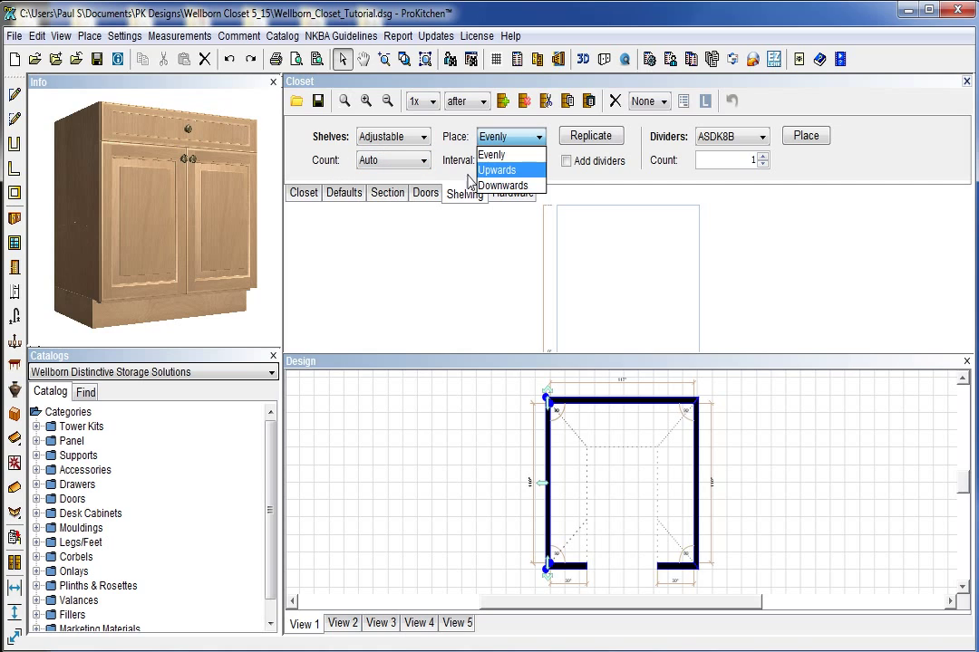
{"action": "left_click", "coordinate": [455, 177]}
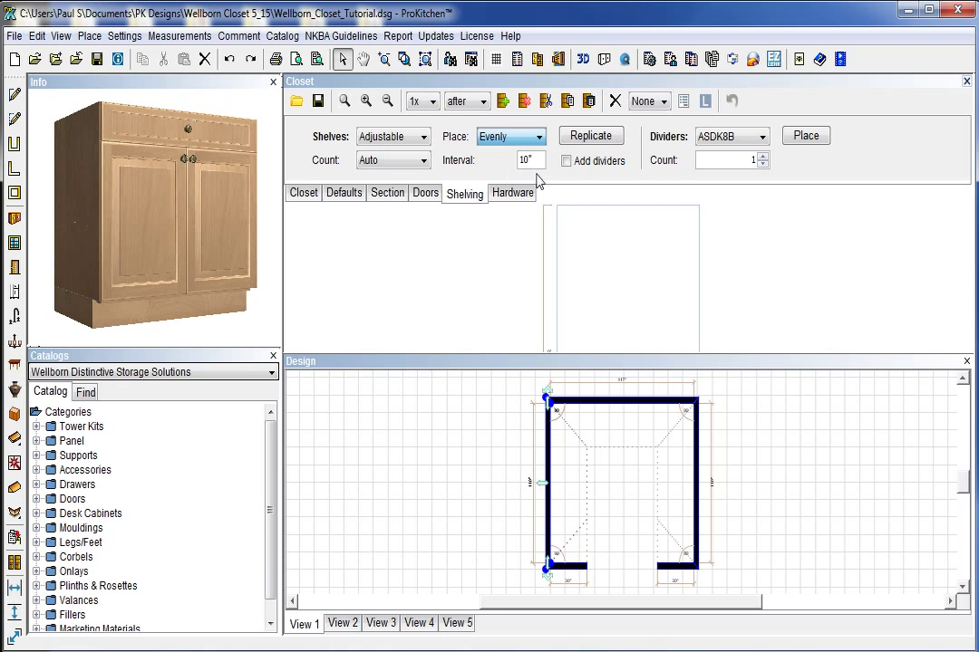
{"action": "left_click", "coordinate": [512, 197]}
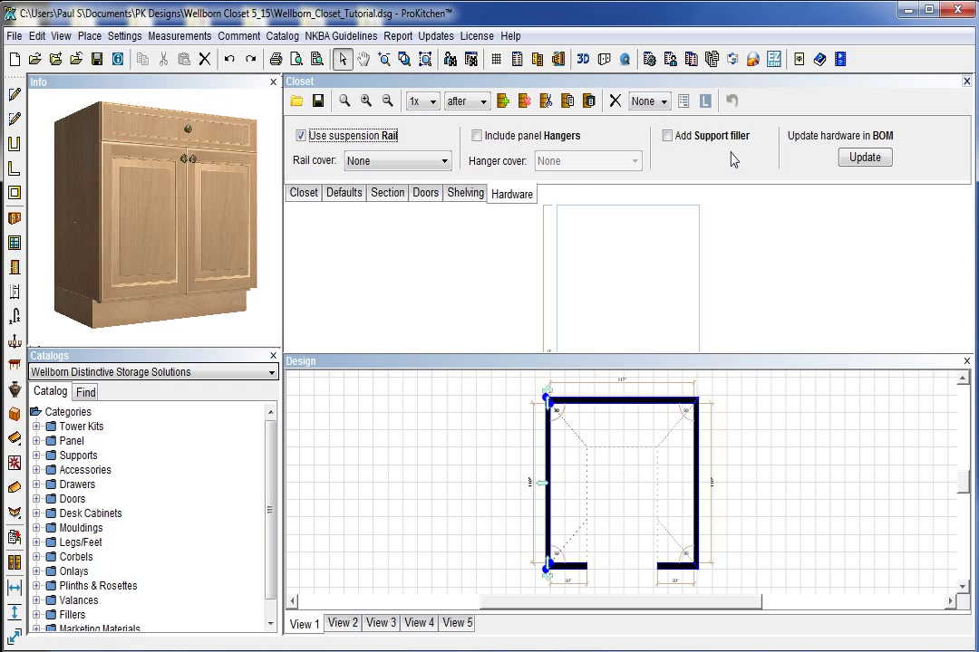
- Insert a 24 x 14 x 84 floor-standing section at the lower end of the left wall
{"action": "left_click", "coordinate": [305, 192]}
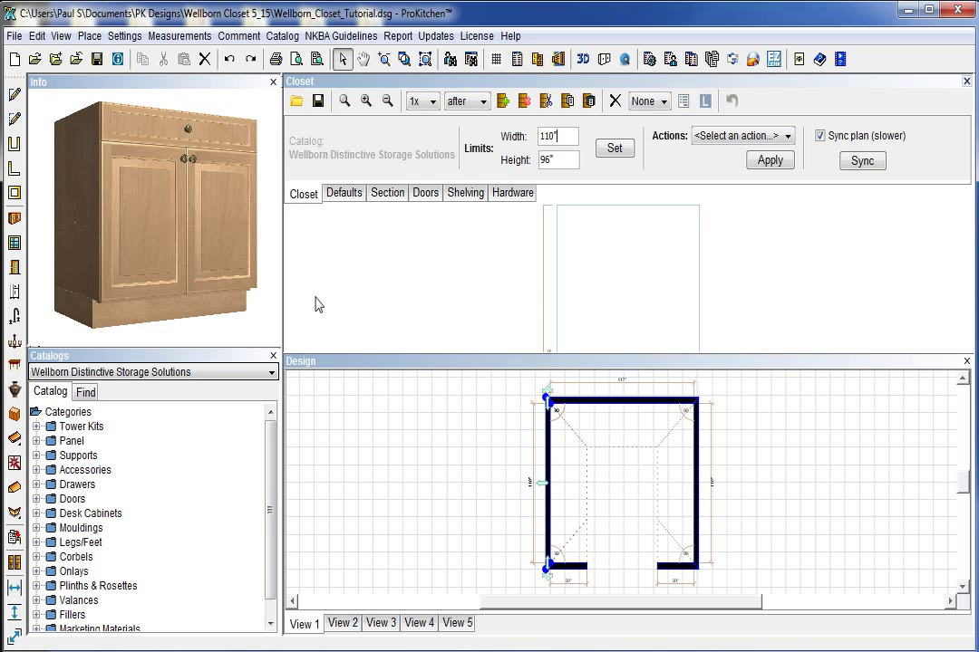
{"action": "left_click", "coordinate": [342, 199]}
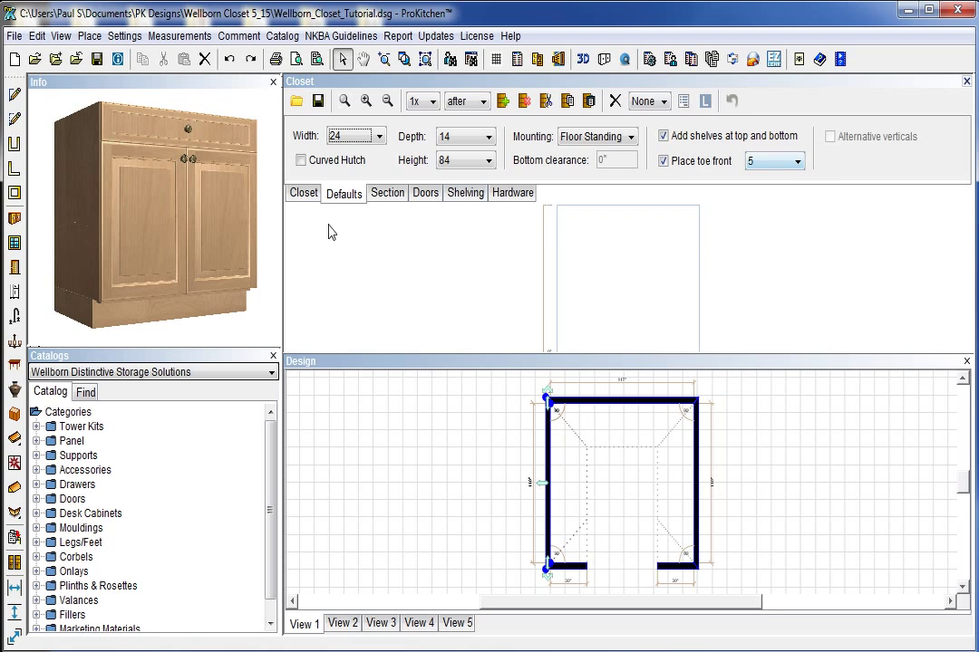
{"action": "left_click", "coordinate": [502, 100]}
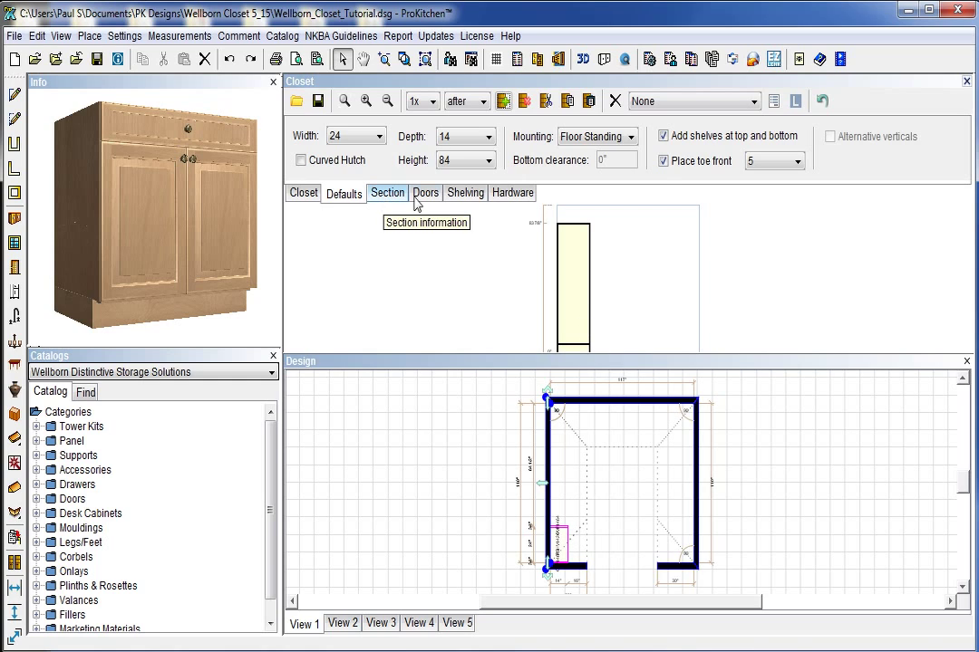
- Replicate adjustable shelves through the section, evenly placed at a 10-inch interval
{"action": "left_click", "coordinate": [462, 201]}
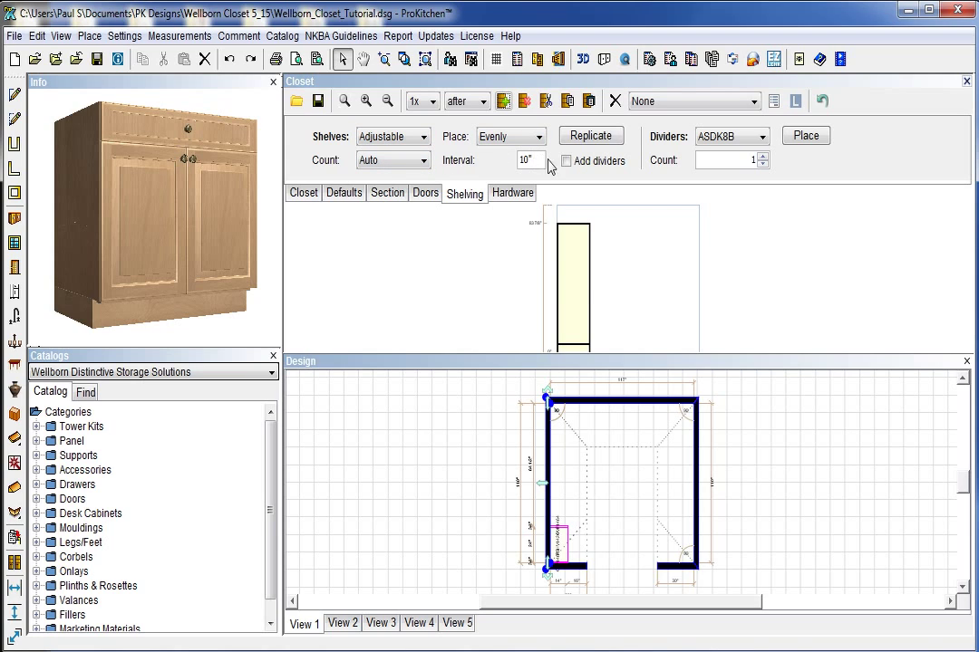
{"action": "left_click", "coordinate": [584, 138]}
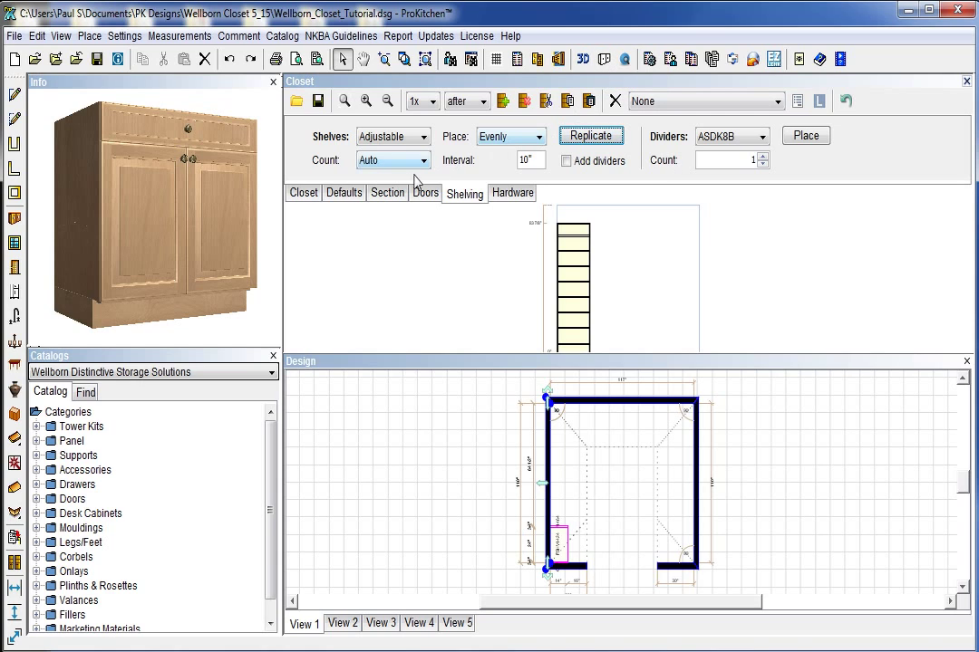
- Choose Change width as the action for the 24 x 83 7/8 x 14 section
{"action": "left_click", "coordinate": [385, 195]}
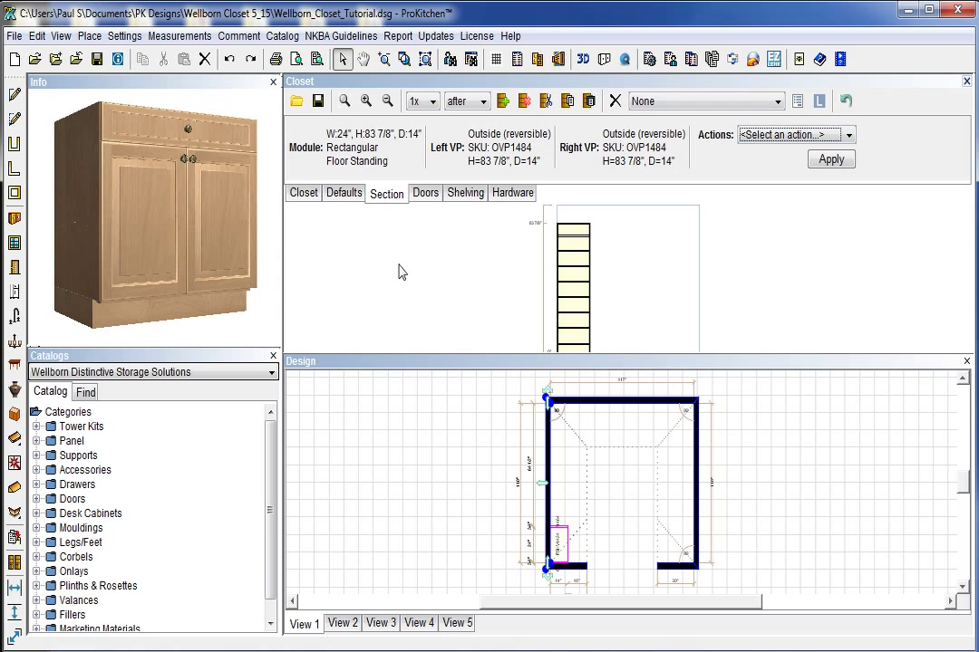
{"action": "left_click", "coordinate": [781, 138]}
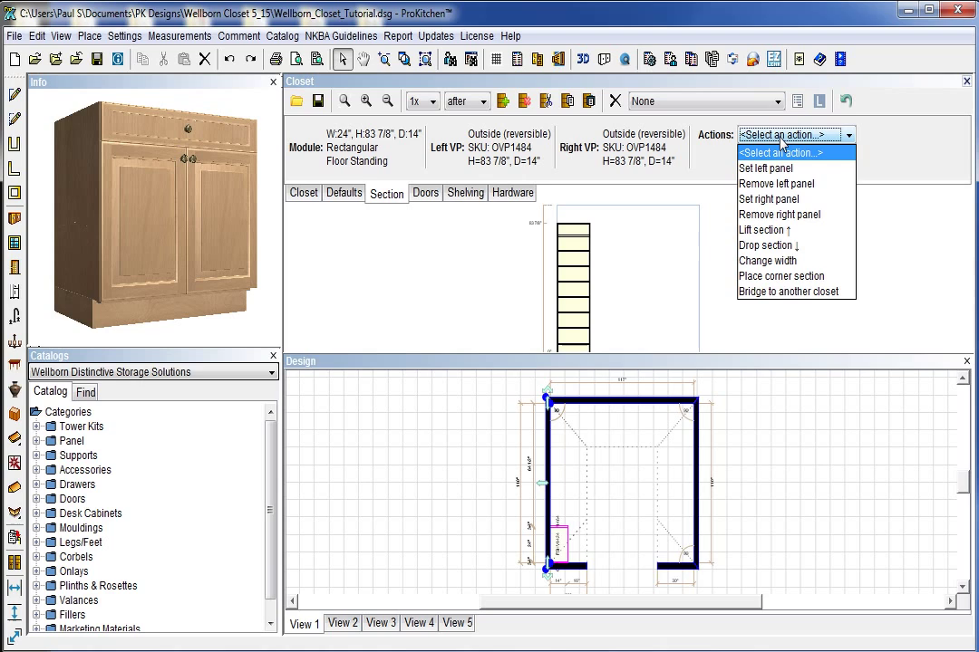
{"action": "left_click", "coordinate": [777, 262]}
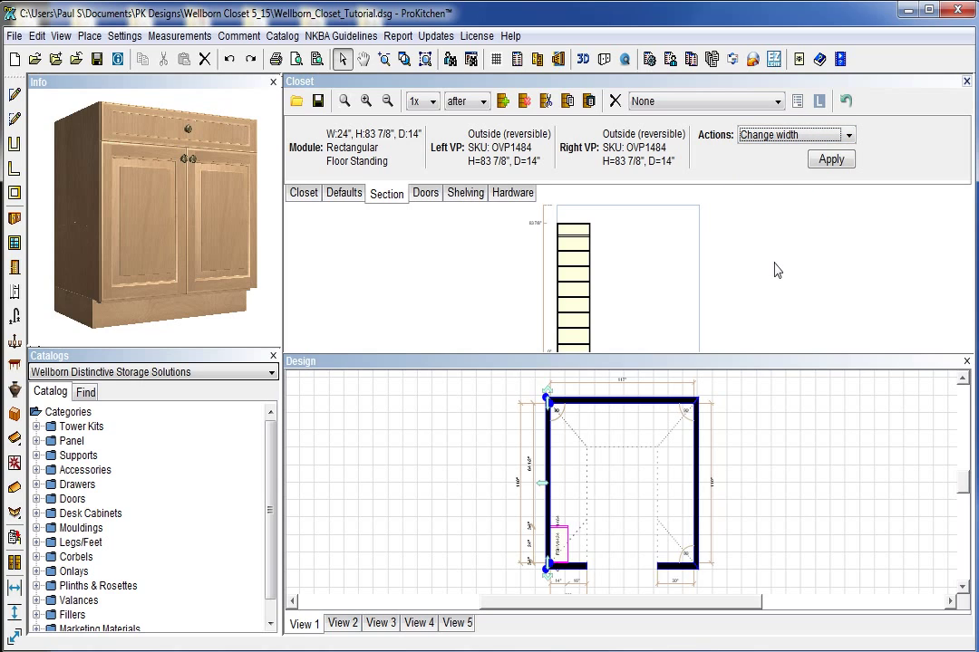
- Apply a custom width of 20 inches to the first closet section
{"action": "left_click", "coordinate": [829, 161]}
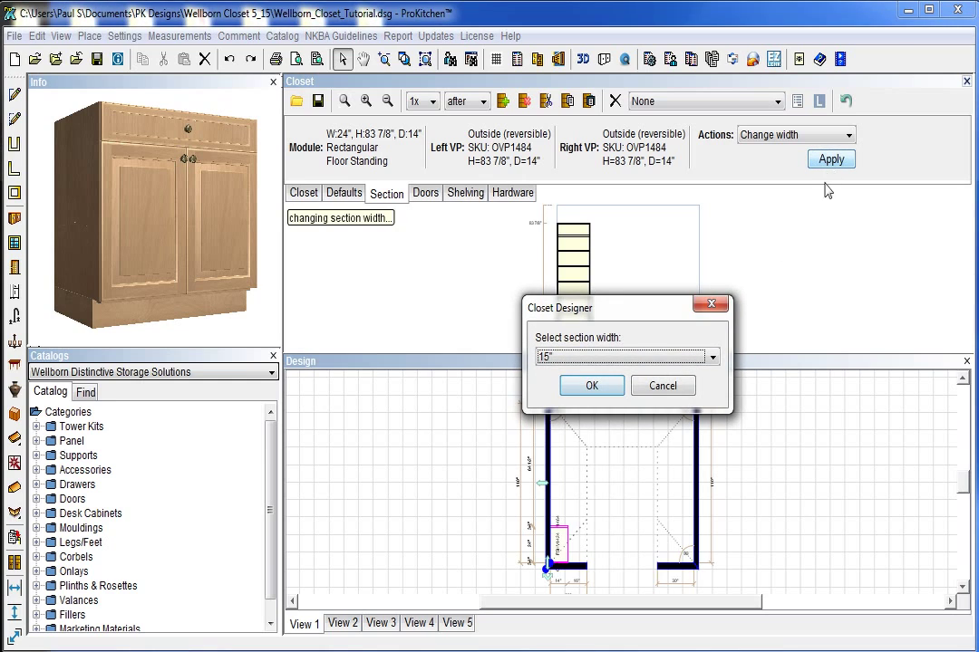
{"action": "left_click", "coordinate": [712, 360]}
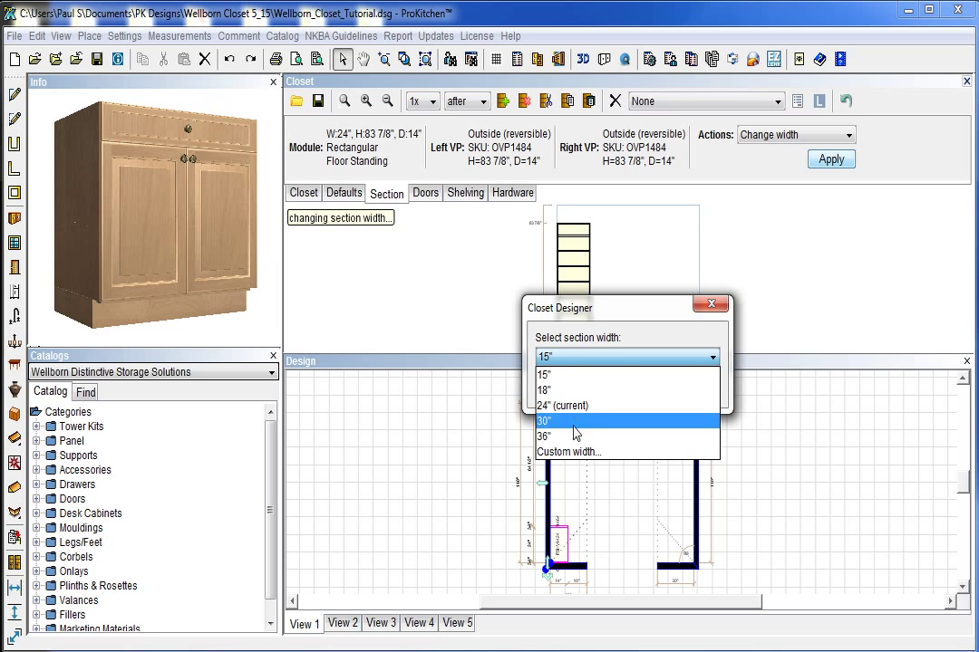
{"action": "left_click", "coordinate": [567, 453]}
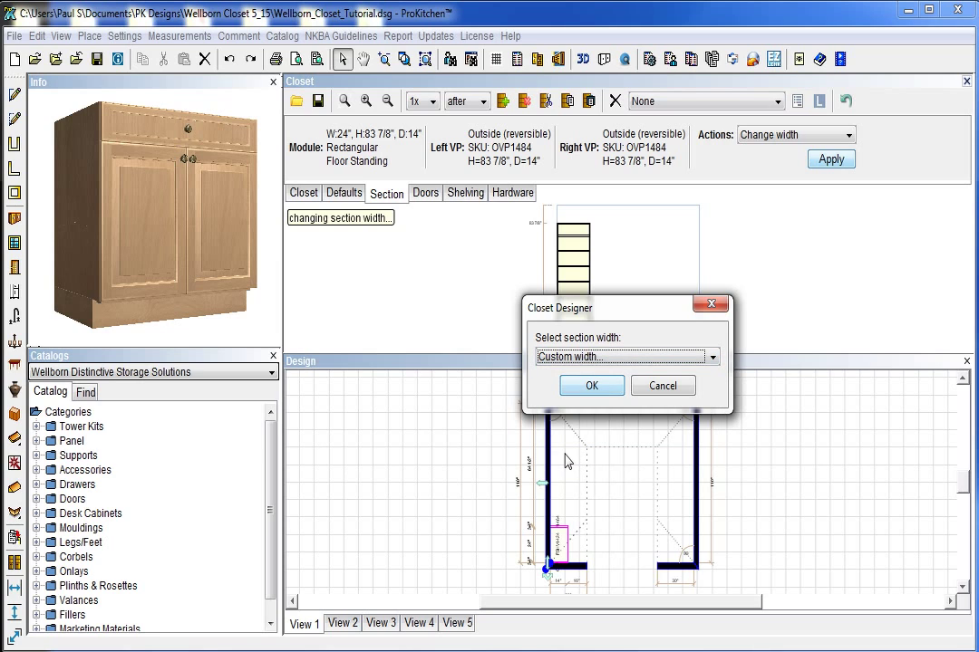
{"action": "left_click", "coordinate": [594, 387]}
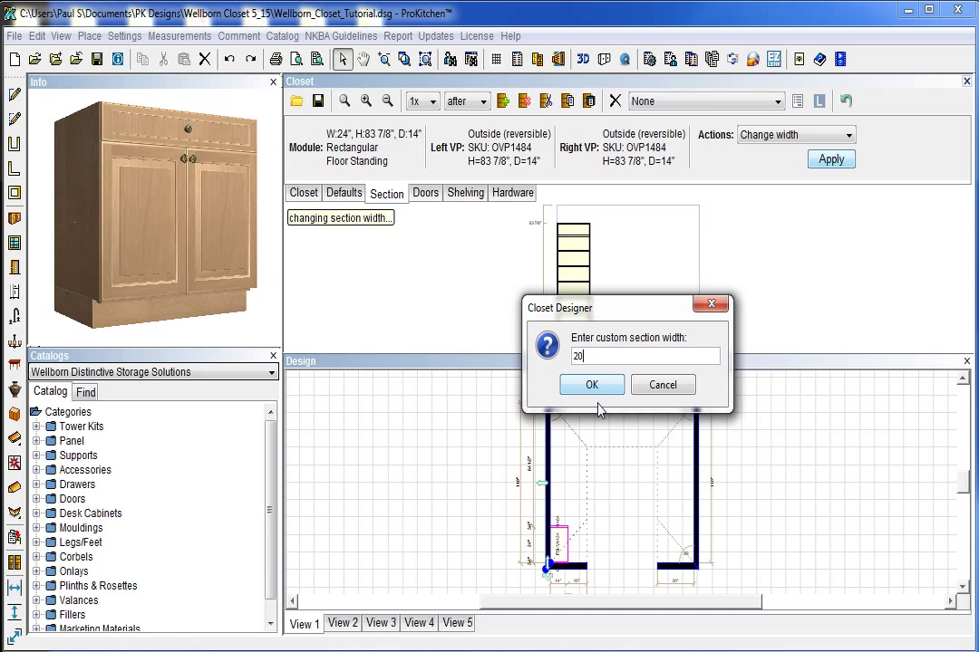
{"action": "left_click", "coordinate": [593, 386]}
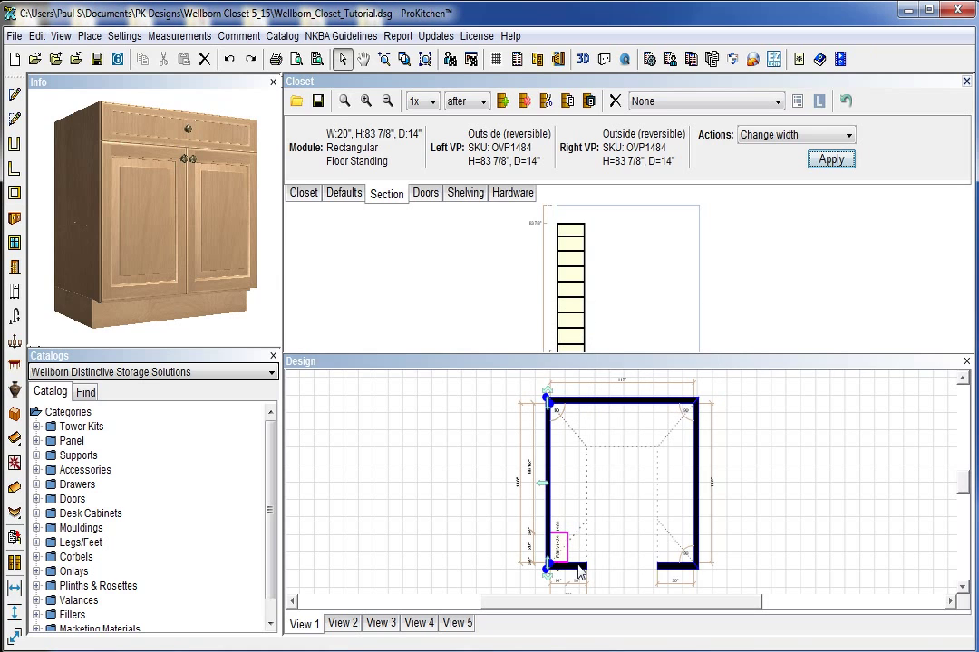
{"action": "scroll", "coordinate": [562, 571], "scroll_direction": "up", "scroll_amount": 2}
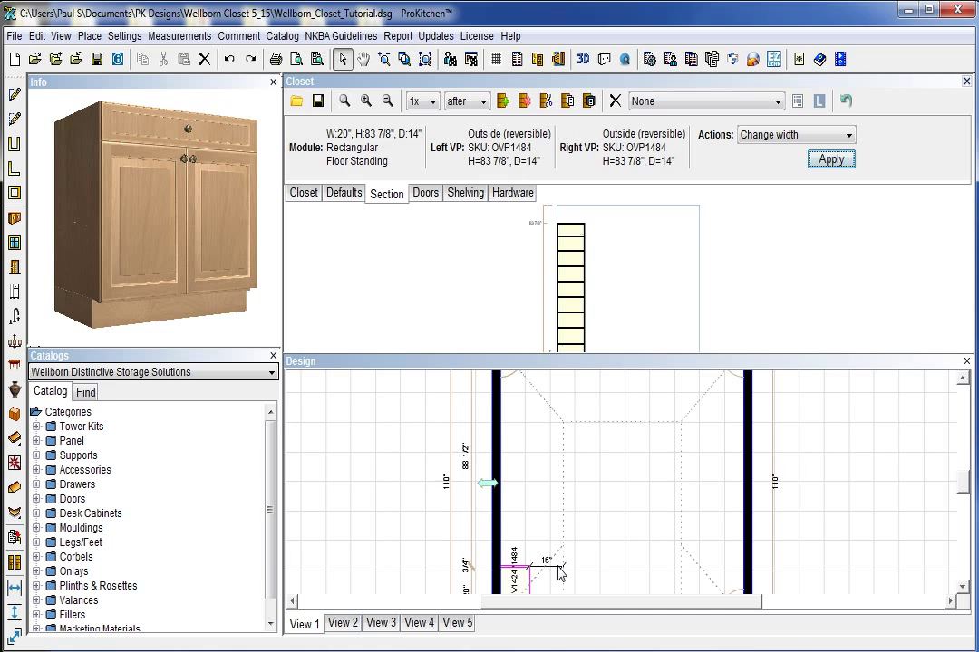
{"action": "scroll", "coordinate": [811, 417], "scroll_direction": "down", "scroll_amount": 3}
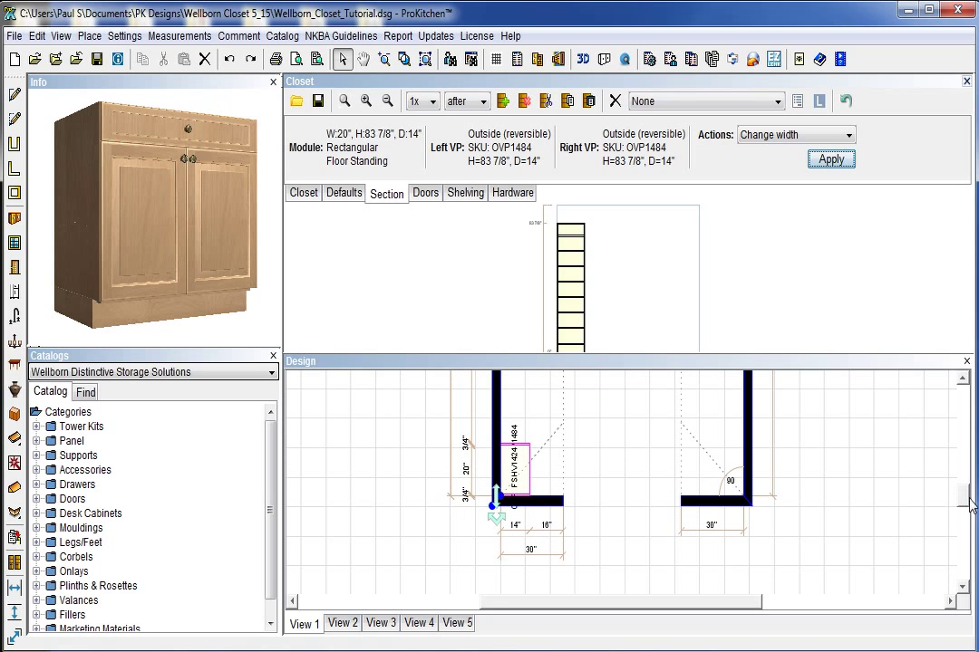
{"action": "mouse_move", "coordinate": [970, 504]}
{"action": "left_mouse_down"}
{"action": "mouse_move", "coordinate": [966, 478]}
{"action": "mouse_move", "coordinate": [964, 503]}
{"action": "left_mouse_up"}
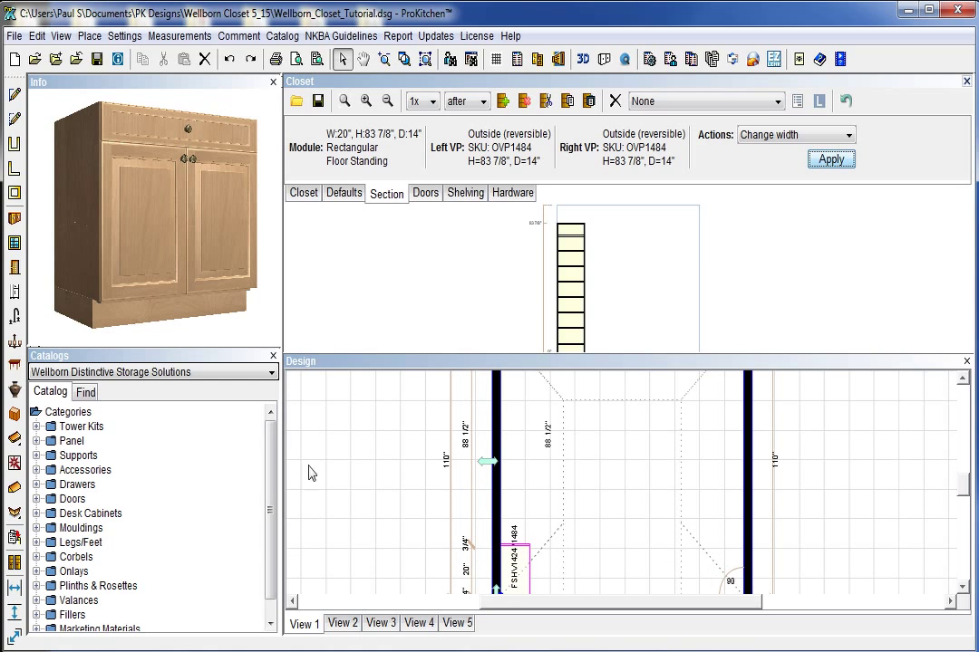
{"action": "left_click", "coordinate": [51, 442]}
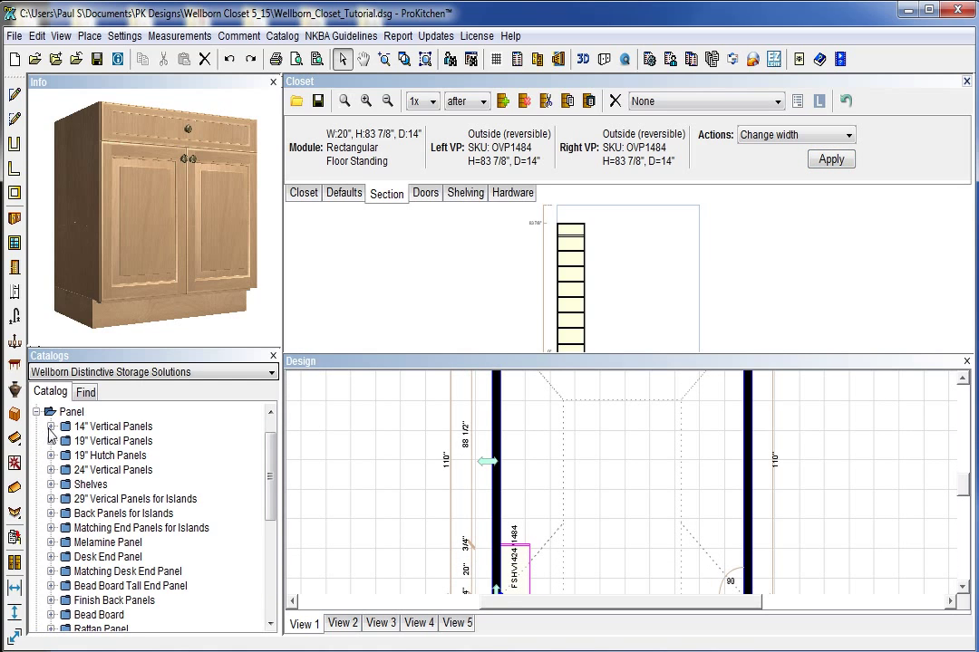
{"action": "left_click", "coordinate": [51, 427]}
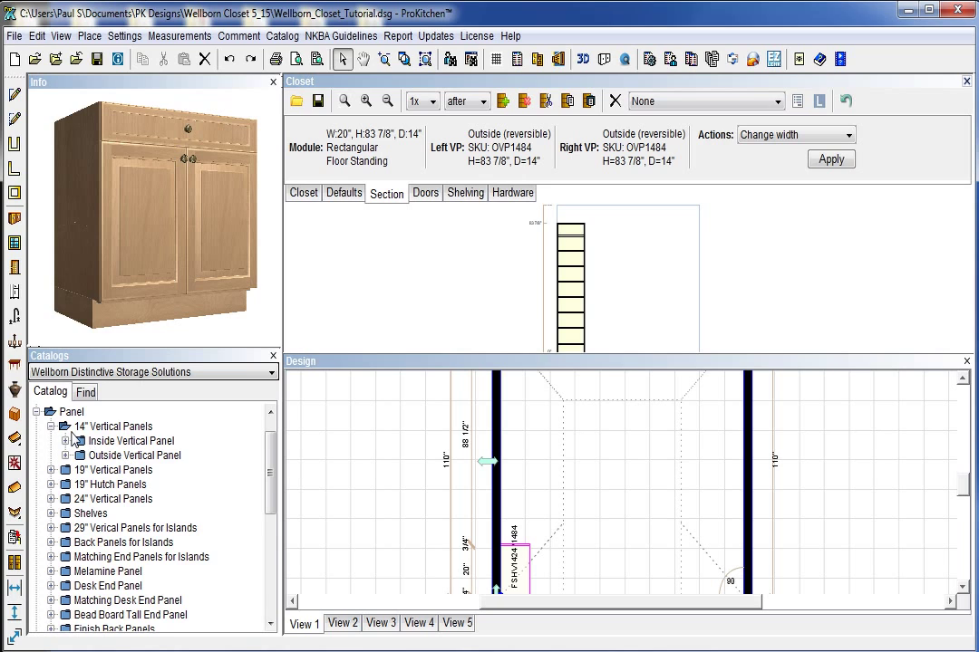
{"action": "left_click", "coordinate": [50, 427]}
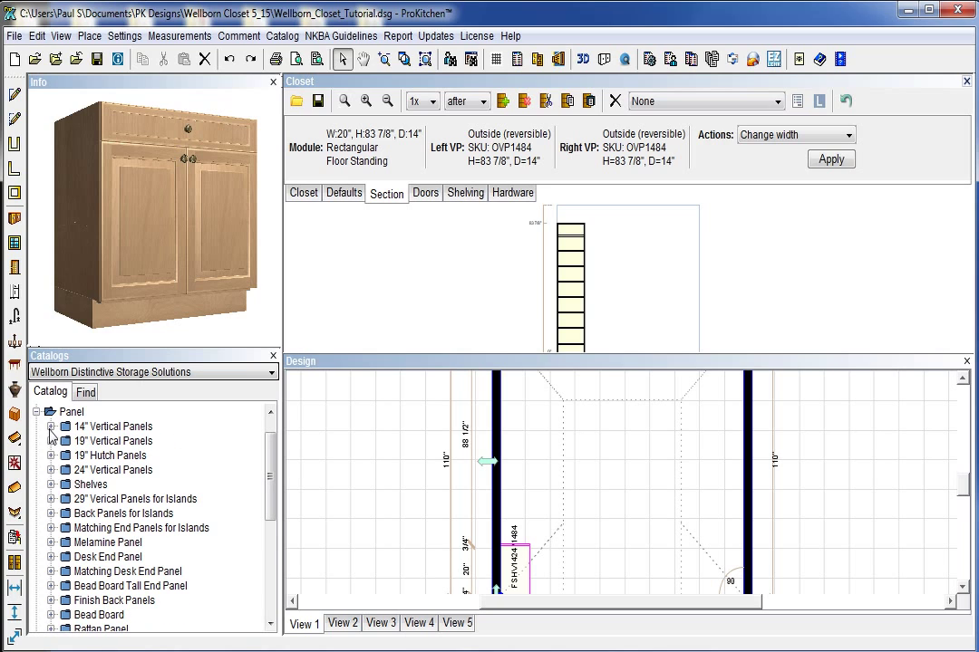
{"action": "left_click", "coordinate": [50, 484]}
{"action": "left_click", "coordinate": [51, 485]}
{"action": "left_click", "coordinate": [36, 411]}
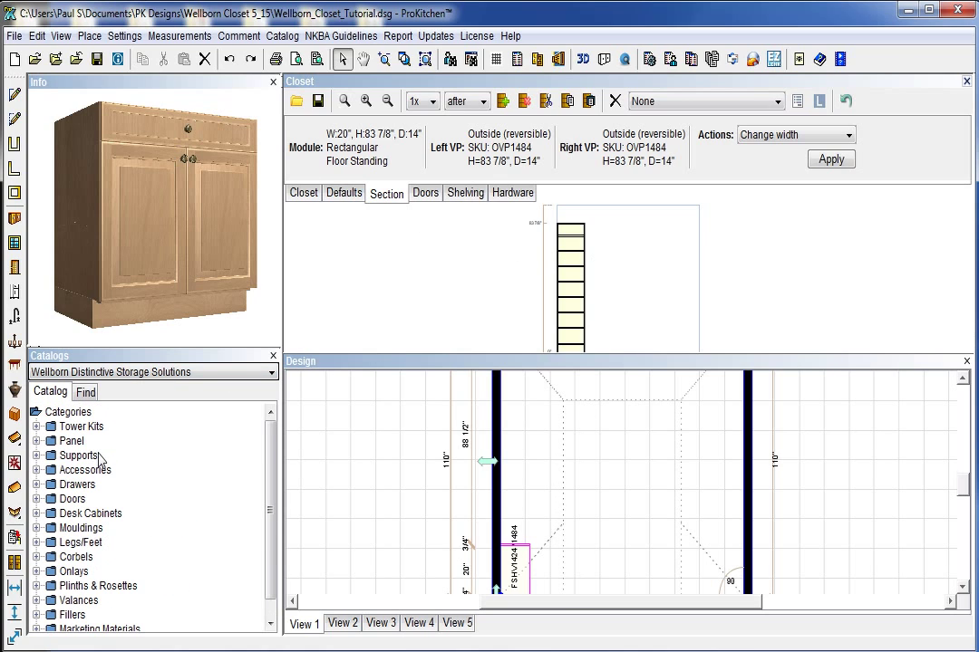
- Place the Double Hang Tower Kit DHTK3758414 from Tower Kits above the shelf section
{"action": "left_click", "coordinate": [37, 427]}
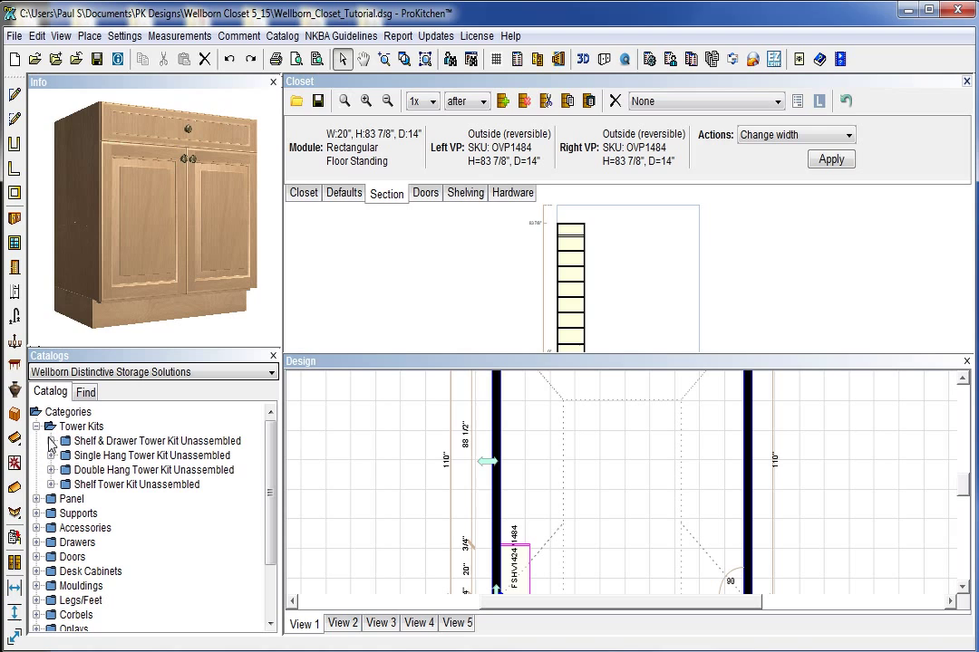
{"action": "left_click", "coordinate": [52, 470]}
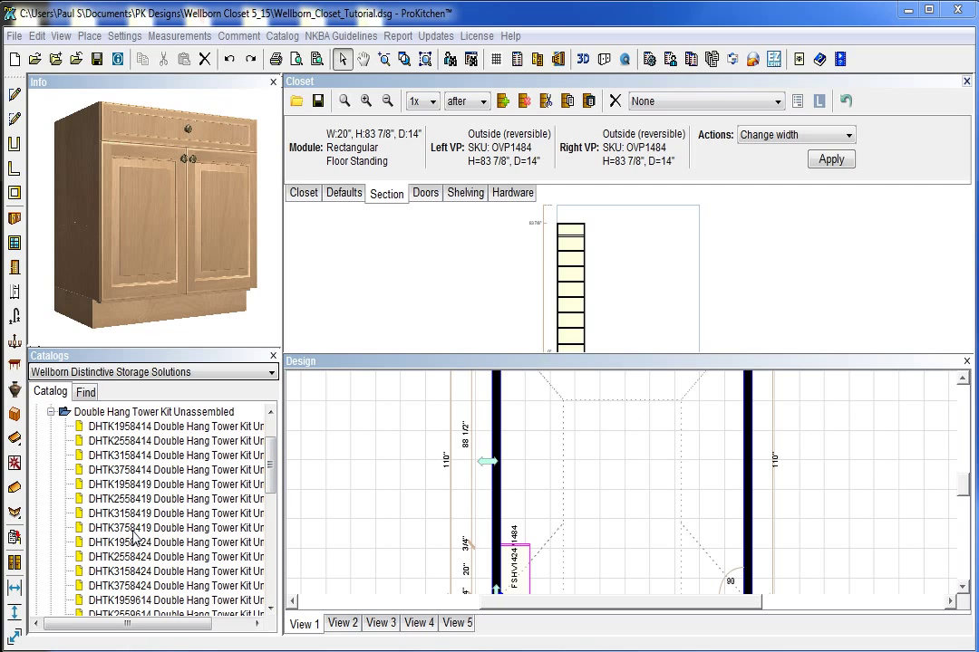
{"action": "left_click", "coordinate": [134, 471]}
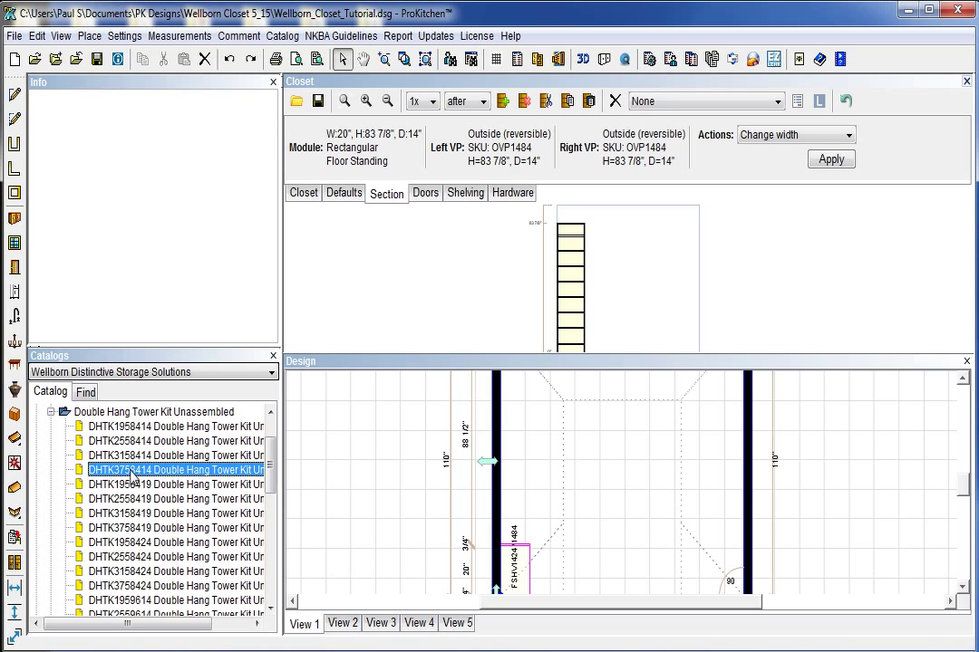
{"action": "left_click_drag", "start_coordinate": [133, 470], "coordinate": [639, 306]}
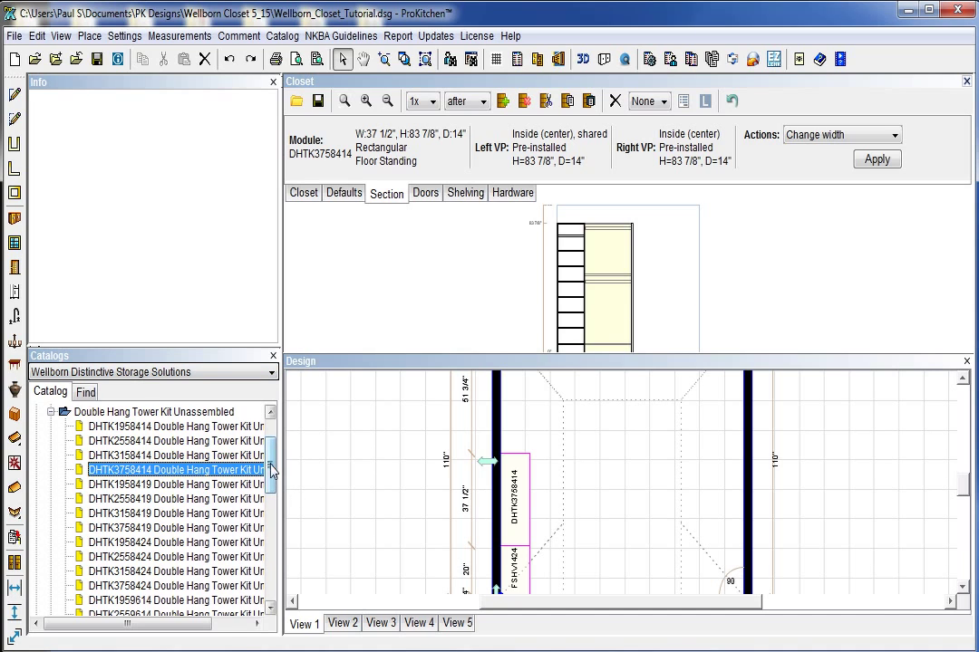
- Place the 25 1/2" SHTK2558414 single hang tower on the left wall next to DHTK3758414
{"action": "scroll", "coordinate": [265, 476], "scroll_direction": "up", "scroll_amount": 2}
{"action": "left_click", "coordinate": [52, 456]}
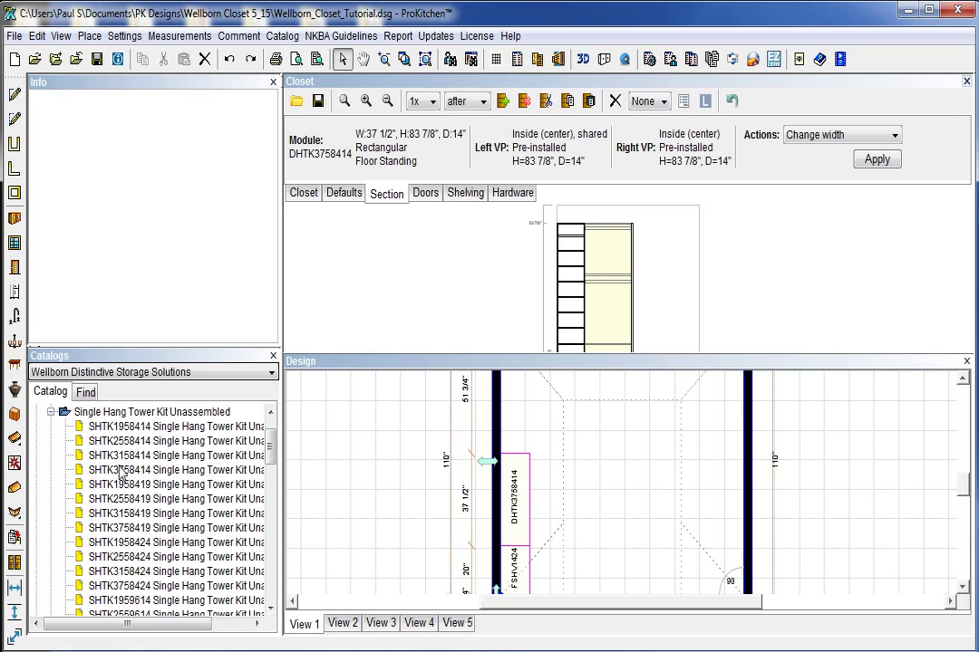
{"action": "left_click_drag", "start_coordinate": [109, 441], "coordinate": [510, 448]}
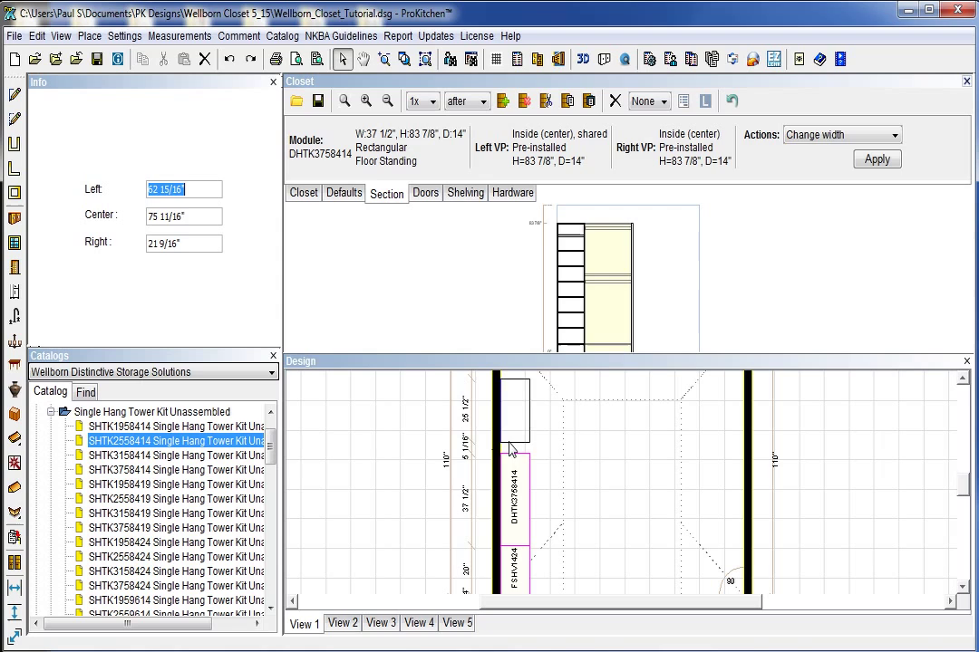
{"action": "left_click", "coordinate": [515, 446]}
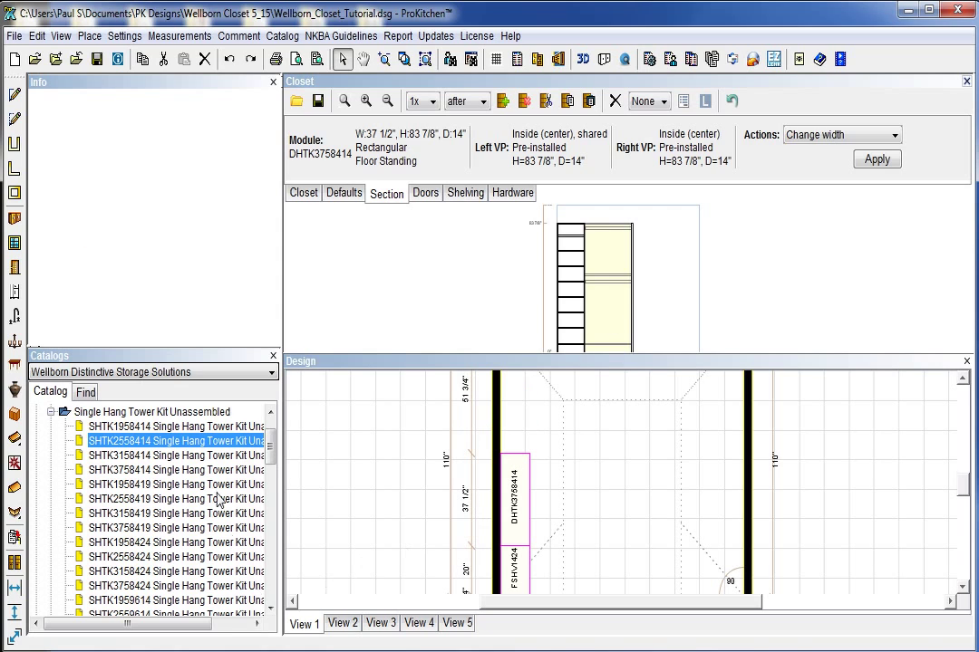
{"action": "left_click", "coordinate": [669, 298]}
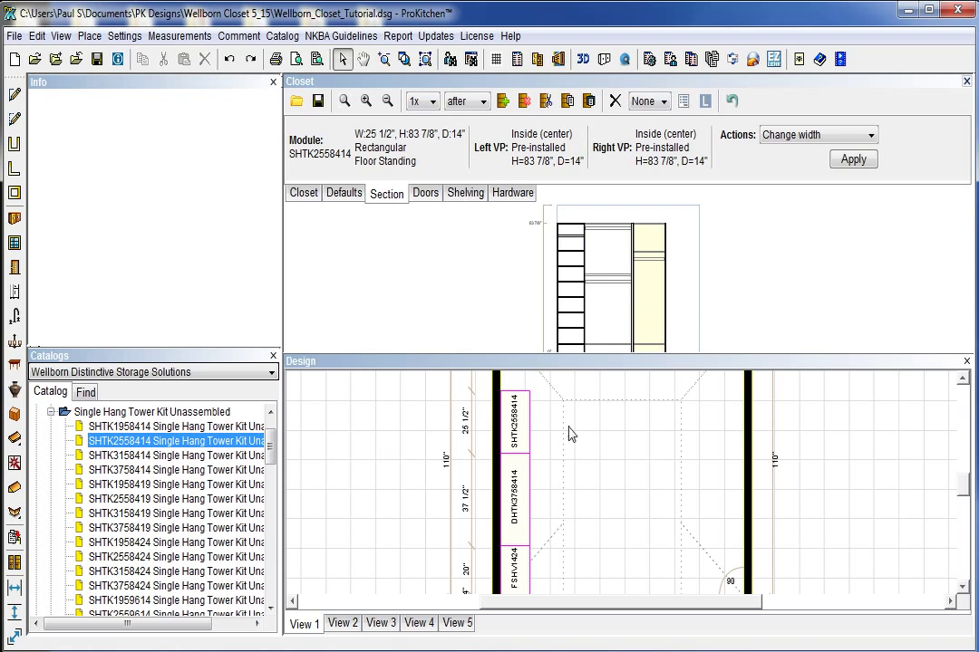
{"action": "scroll", "coordinate": [841, 505], "scroll_direction": "up", "scroll_amount": 1}
{"action": "scroll", "coordinate": [840, 505], "scroll_direction": "down", "scroll_amount": 2}
{"action": "scroll", "coordinate": [962, 488], "scroll_direction": "up", "scroll_amount": 1}
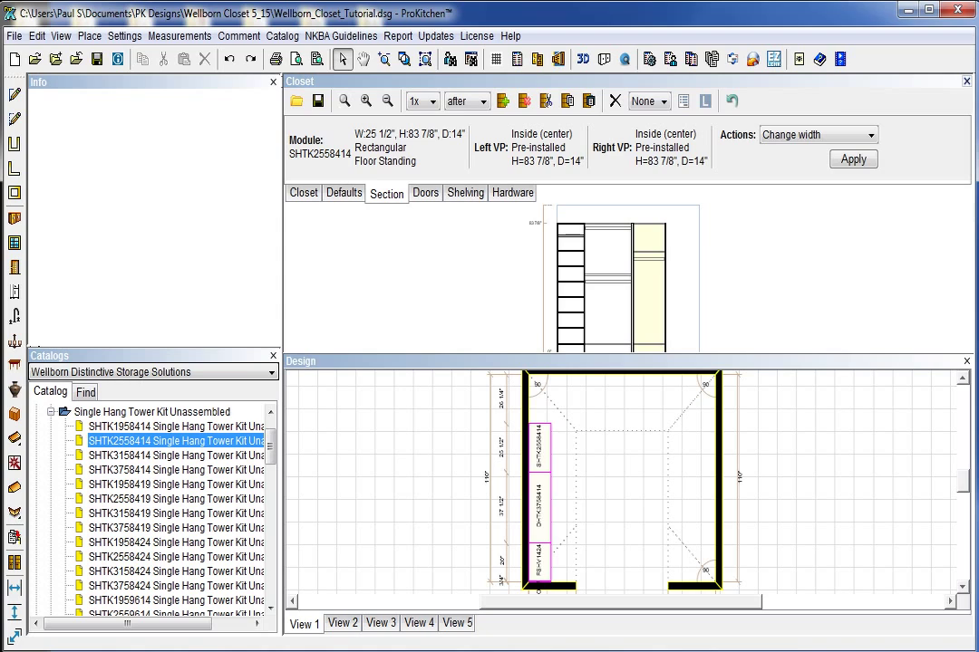
- Select the OVP1484 end section, choose Place corner section, and review the 24x14x84 defaults
{"action": "left_click", "coordinate": [570, 290]}
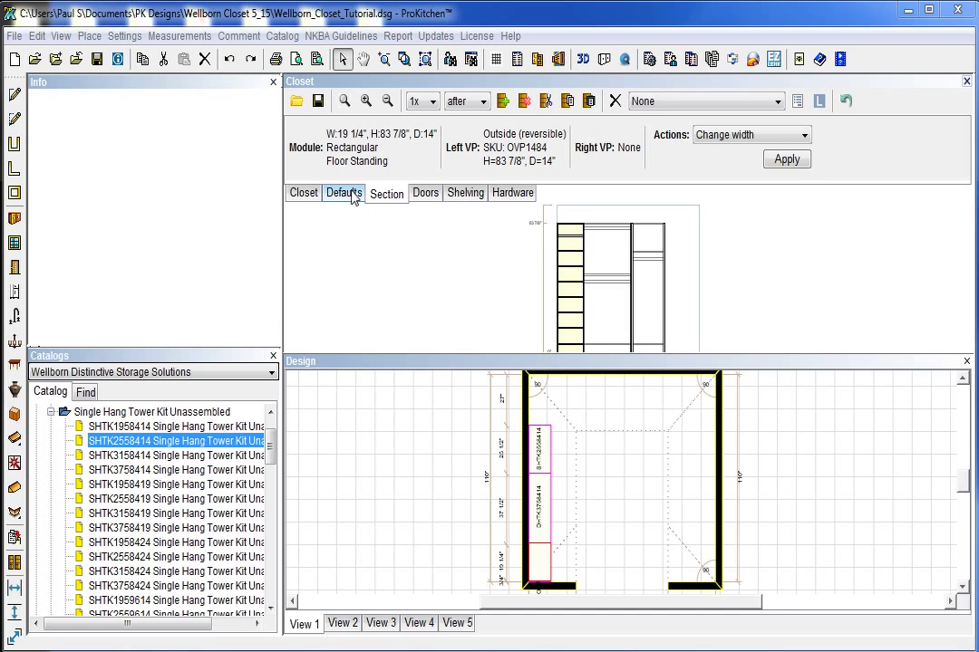
{"action": "left_click", "coordinate": [354, 197]}
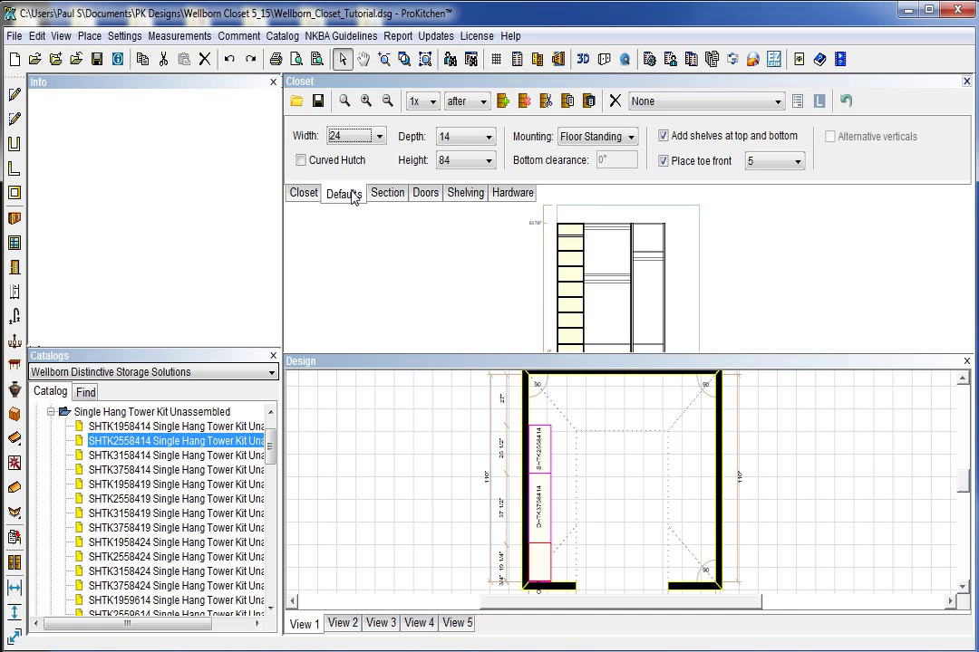
{"action": "left_click", "coordinate": [303, 193]}
{"action": "left_click", "coordinate": [739, 137]}
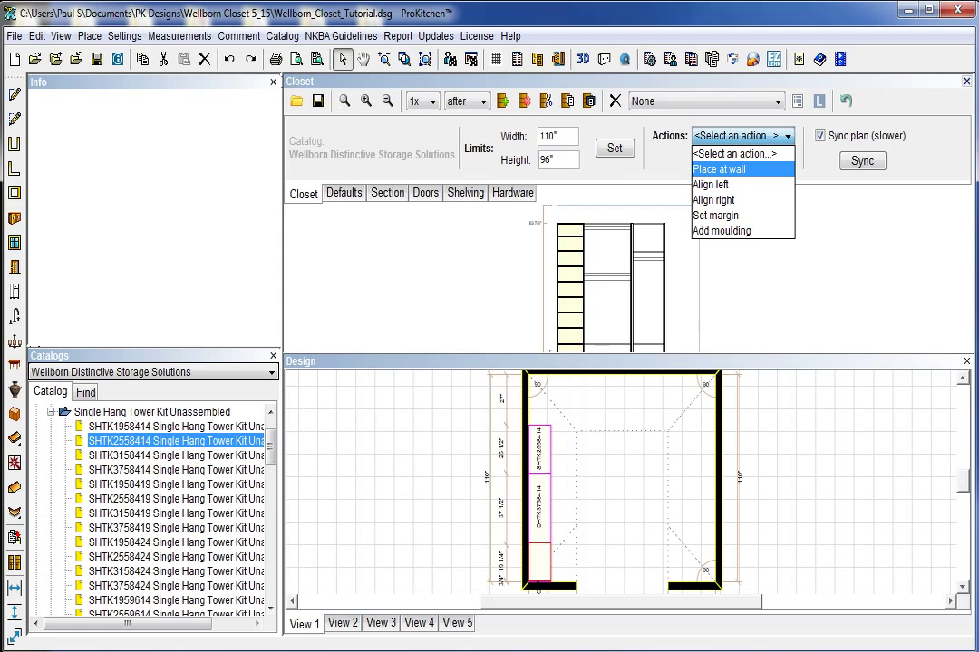
{"action": "left_click", "coordinate": [387, 193]}
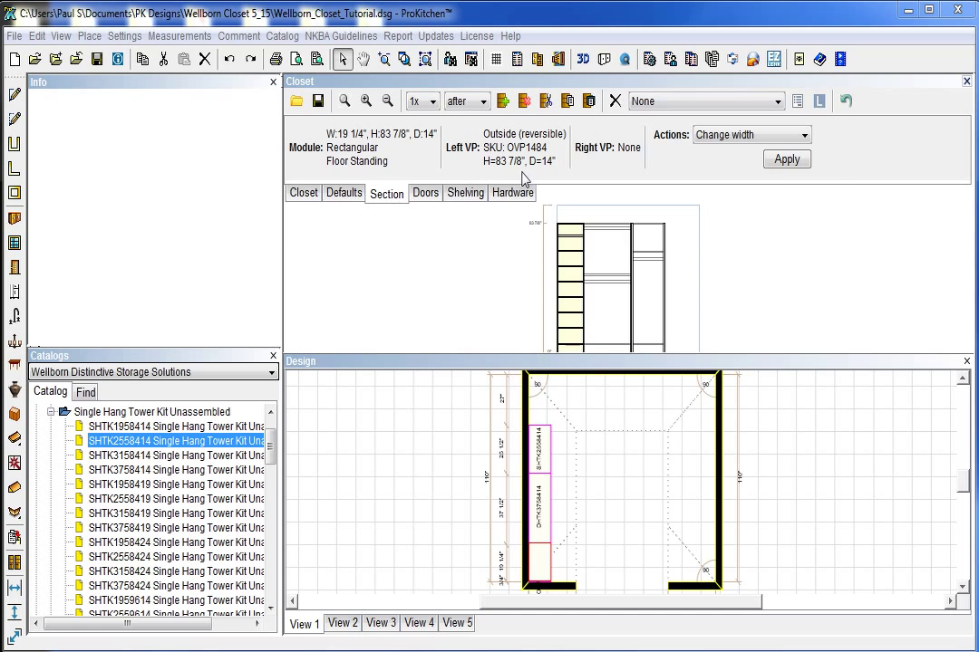
{"action": "left_click", "coordinate": [738, 136]}
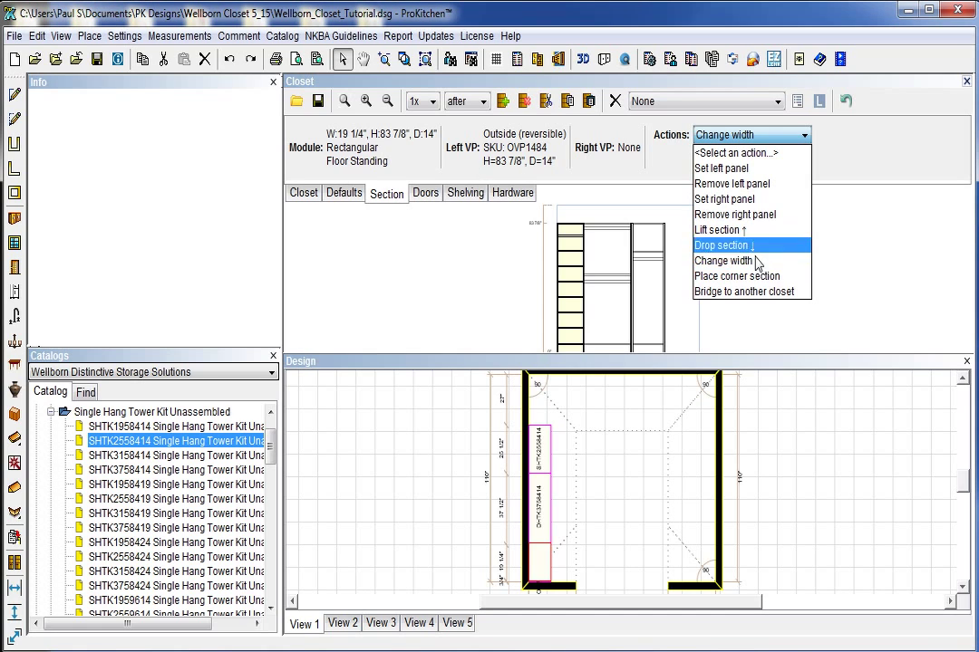
{"action": "left_click", "coordinate": [758, 285]}
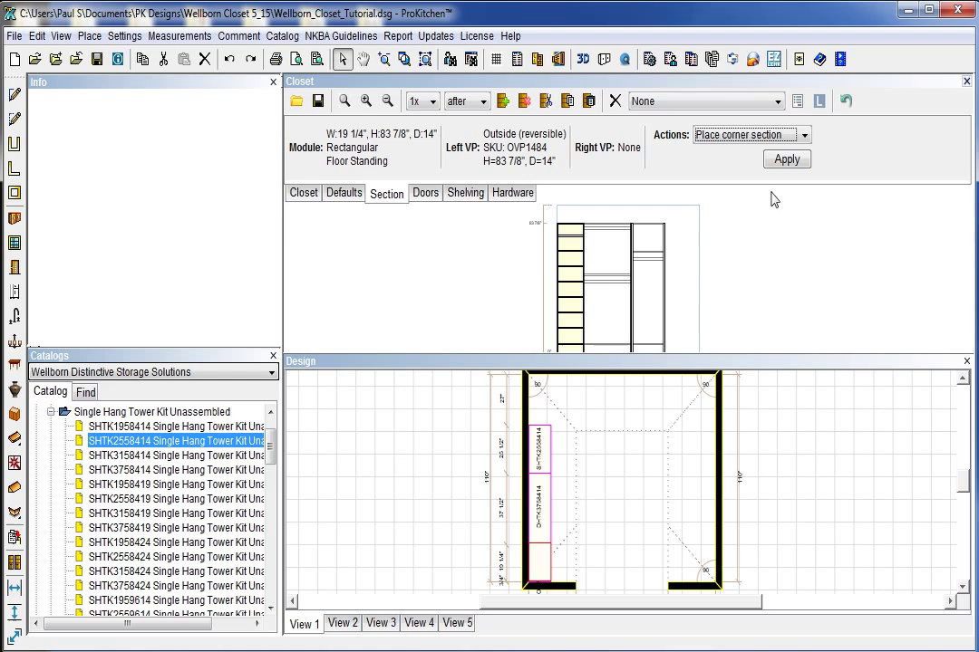
{"action": "left_click", "coordinate": [343, 192]}
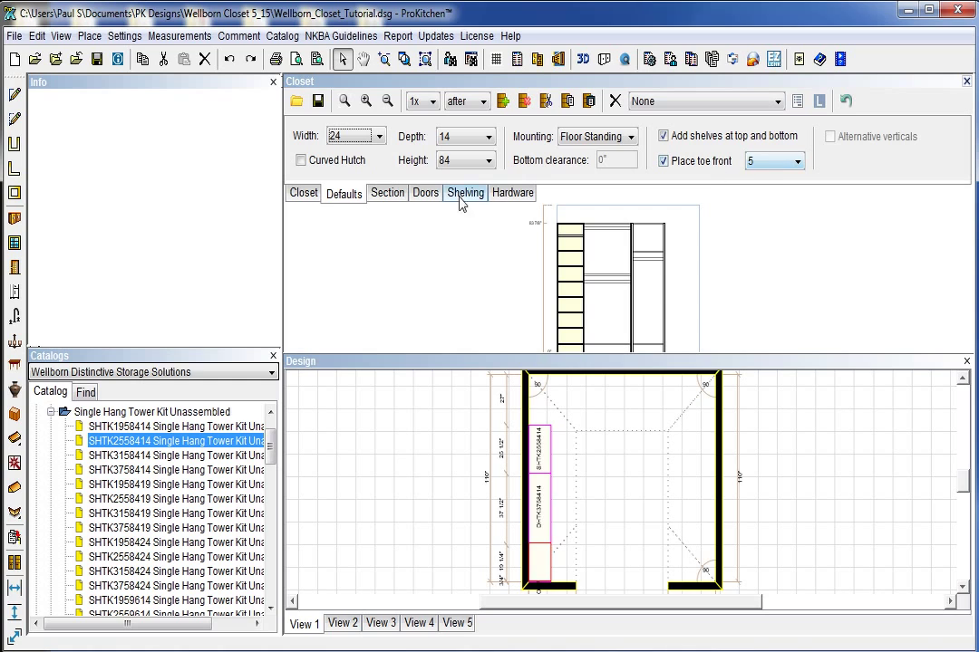
- Apply the corner section with a 27-inch width and Radius Corner Shelves
{"action": "left_click", "coordinate": [387, 193]}
{"action": "left_click", "coordinate": [785, 160]}
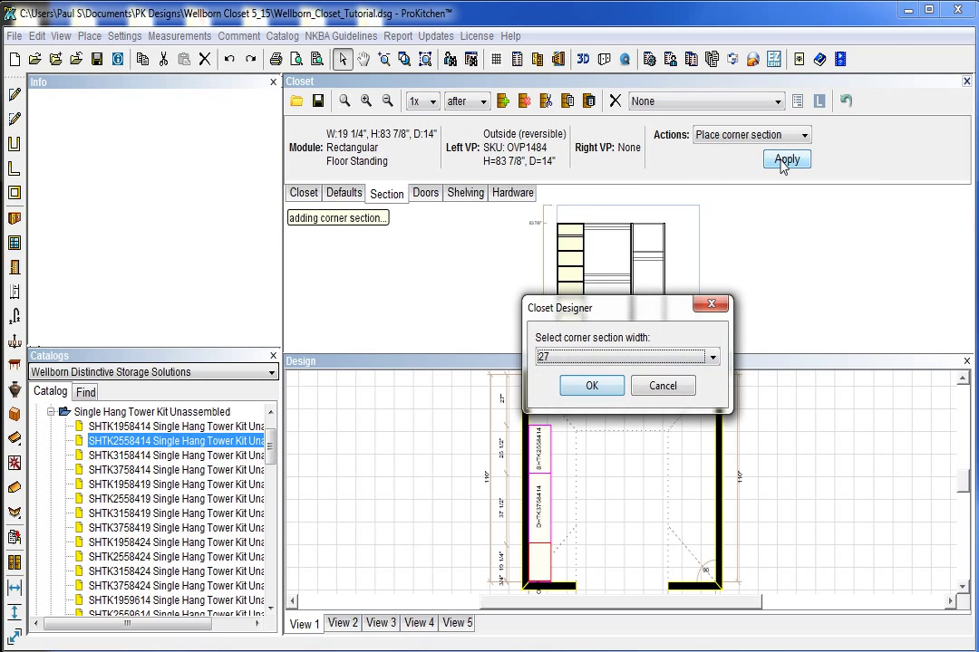
{"action": "left_click", "coordinate": [559, 359]}
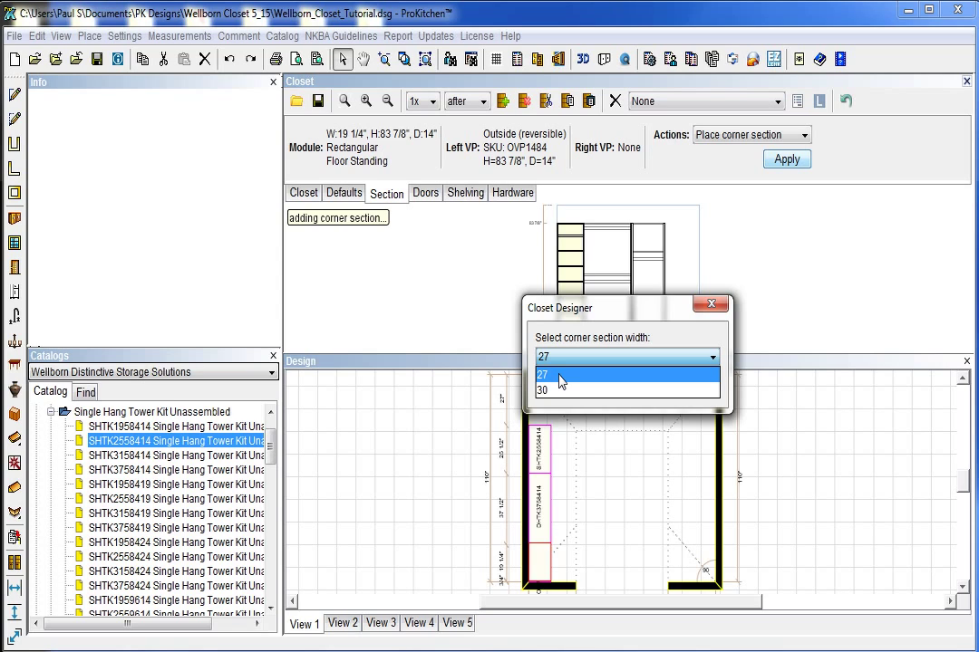
{"action": "left_click", "coordinate": [560, 376]}
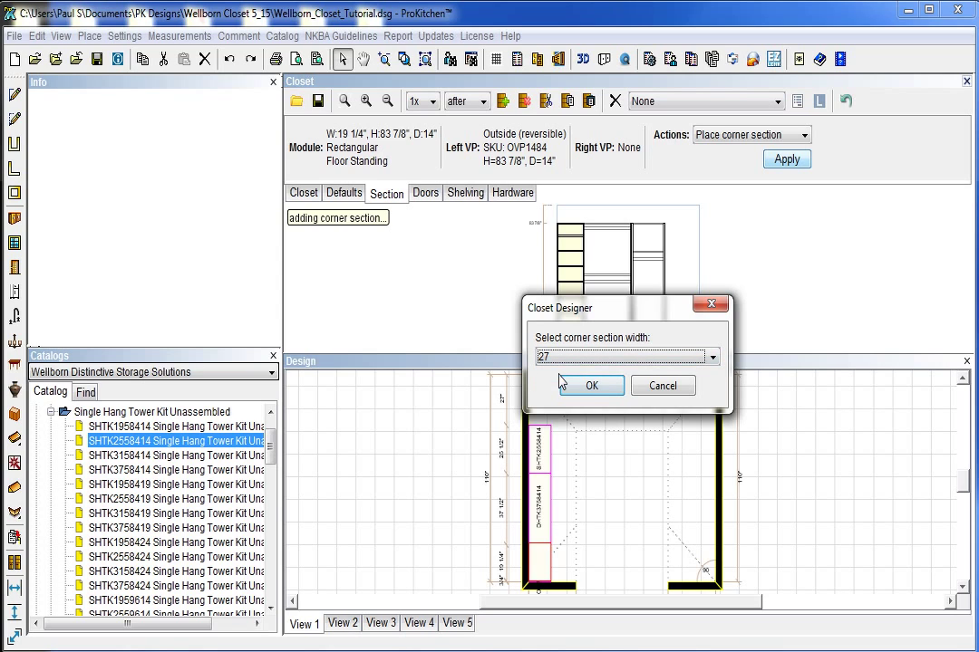
{"action": "left_click", "coordinate": [606, 395]}
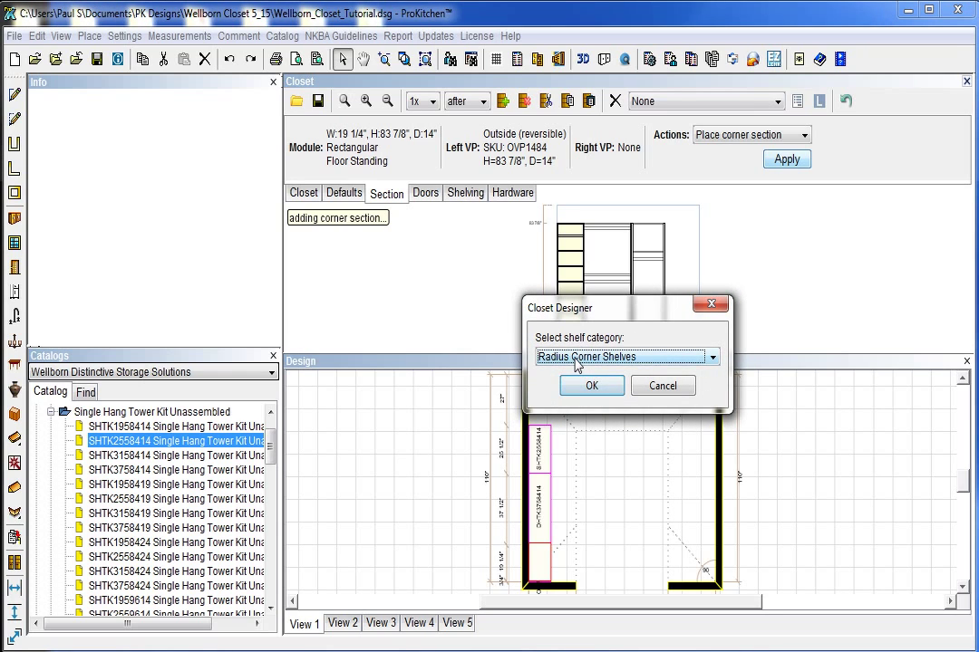
{"action": "left_click", "coordinate": [576, 360]}
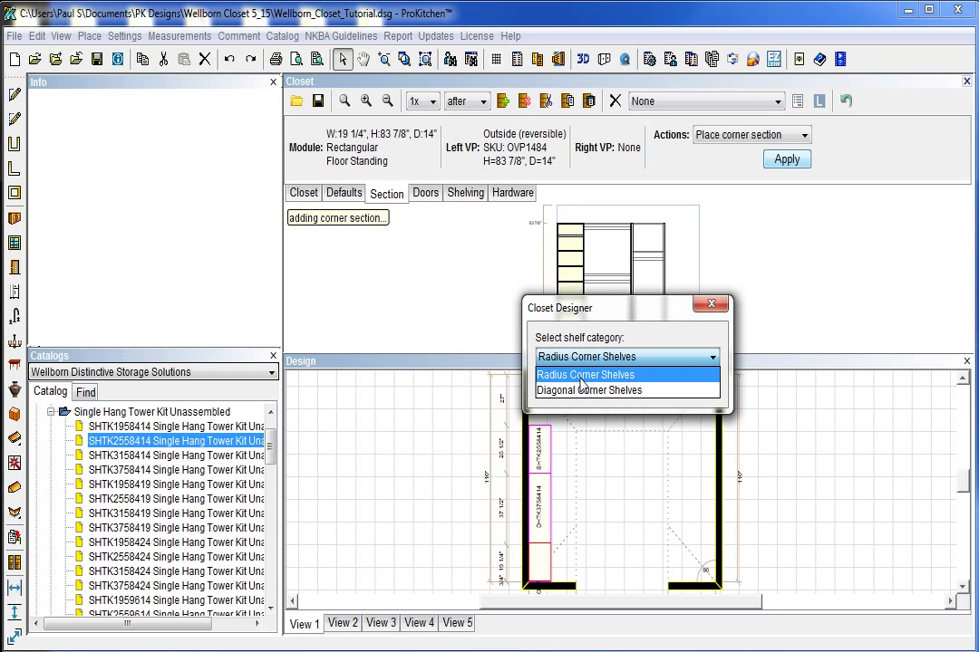
{"action": "left_click", "coordinate": [583, 375]}
{"action": "left_click", "coordinate": [594, 393]}
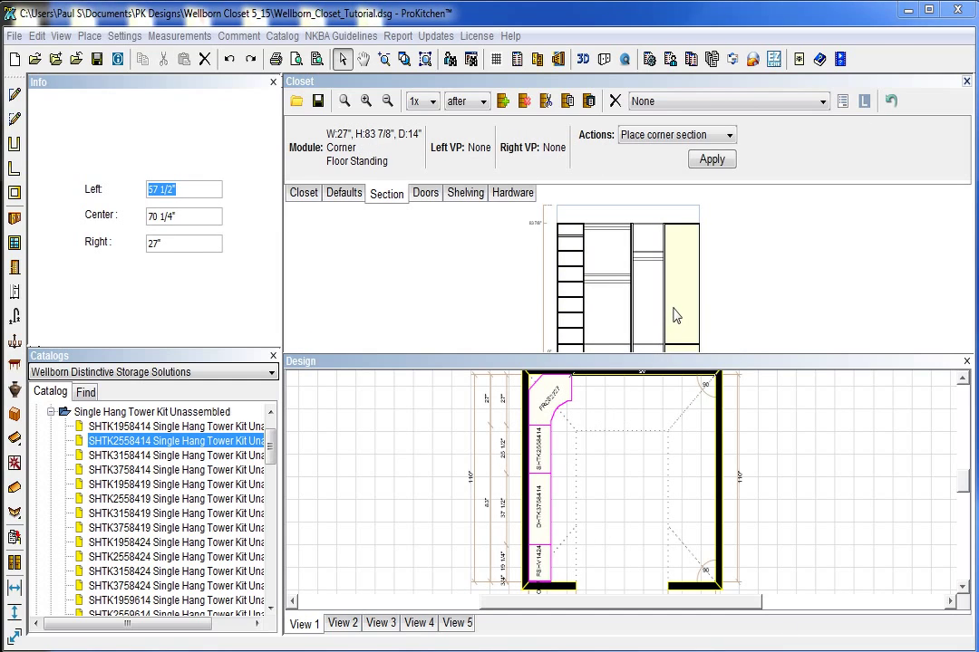
- Replicate adjustable shelves evenly at a 10" interval in the corner section
{"action": "left_click", "coordinate": [458, 193]}
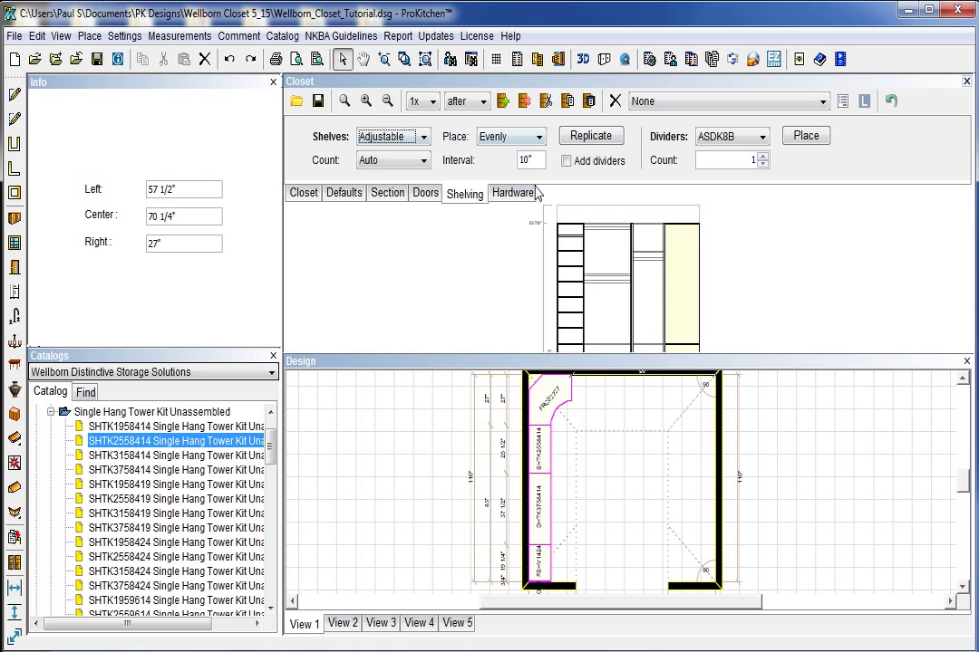
{"action": "left_click", "coordinate": [601, 145]}
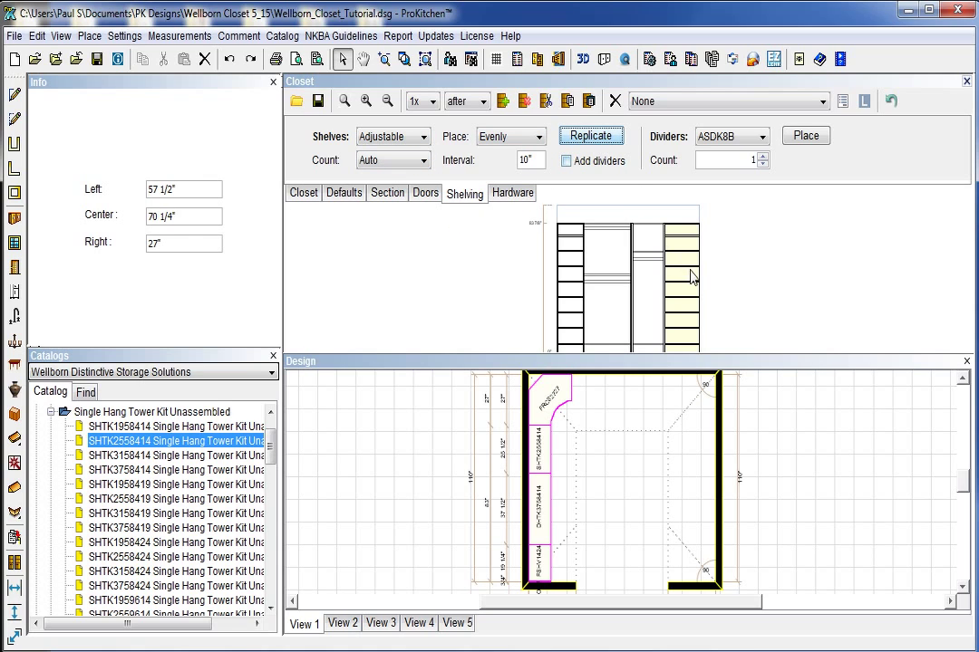
{"action": "left_click", "coordinate": [399, 138]}
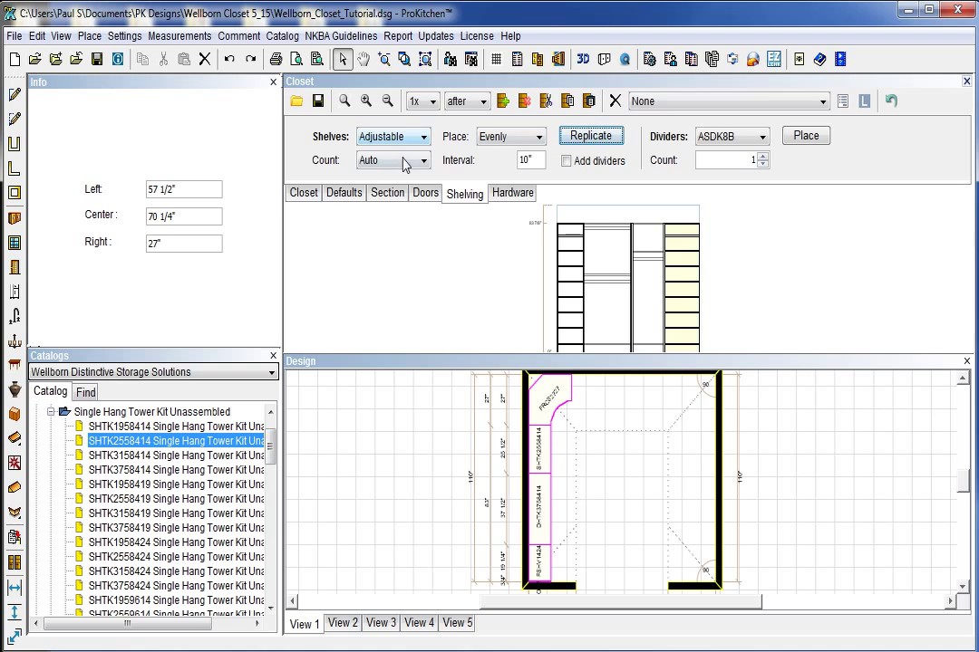
{"action": "left_click", "coordinate": [528, 159]}
- Select the top wall and reopen the closet designer showing its 117" x 96" limits and defaults
{"action": "scroll", "coordinate": [966, 483], "scroll_direction": "up", "scroll_amount": 1}
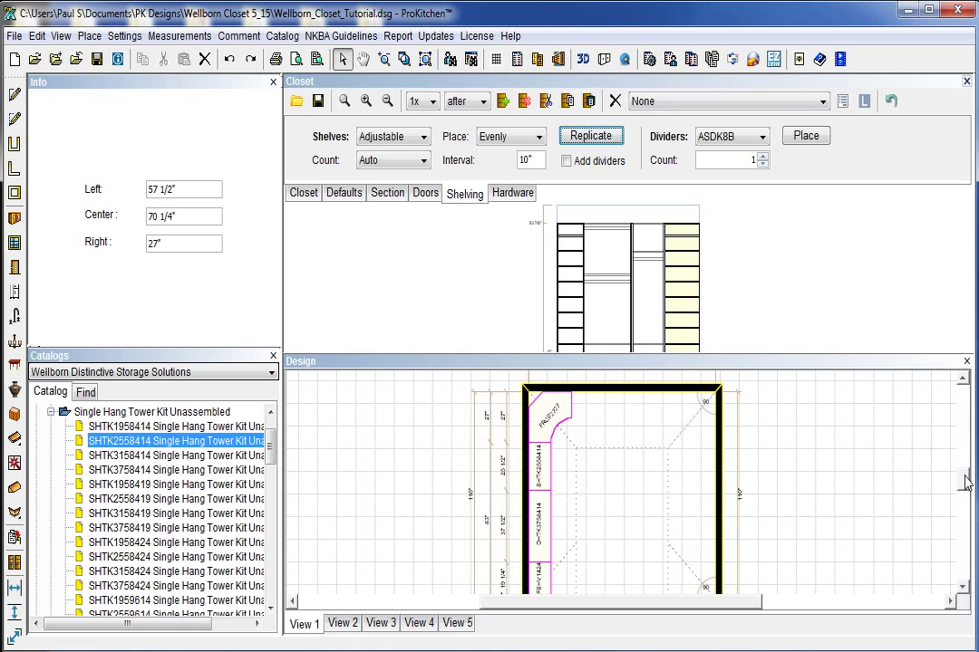
{"action": "left_click", "coordinate": [653, 389]}
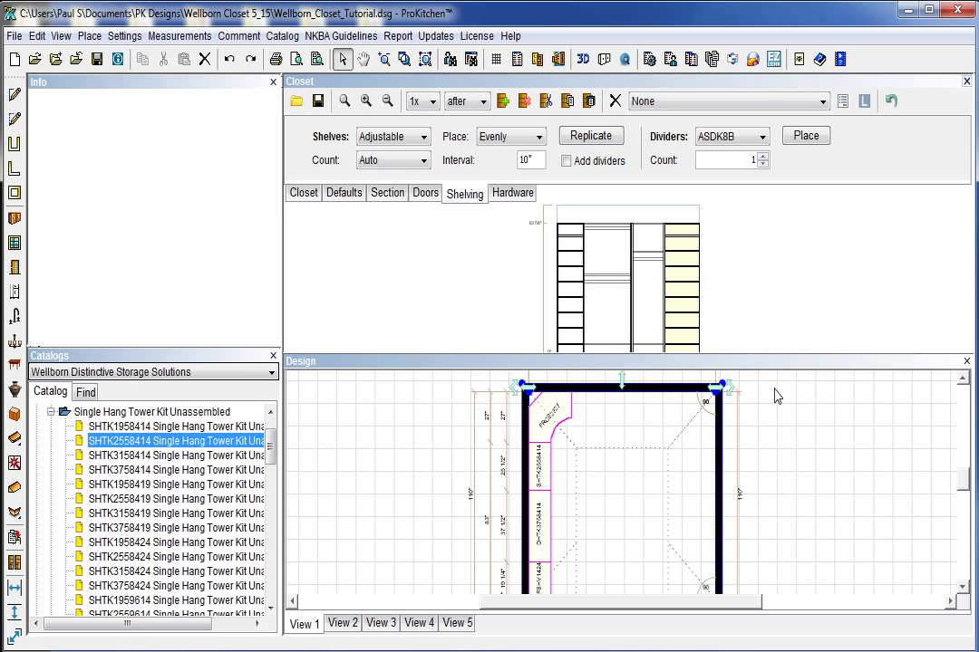
{"action": "left_click", "coordinate": [967, 83]}
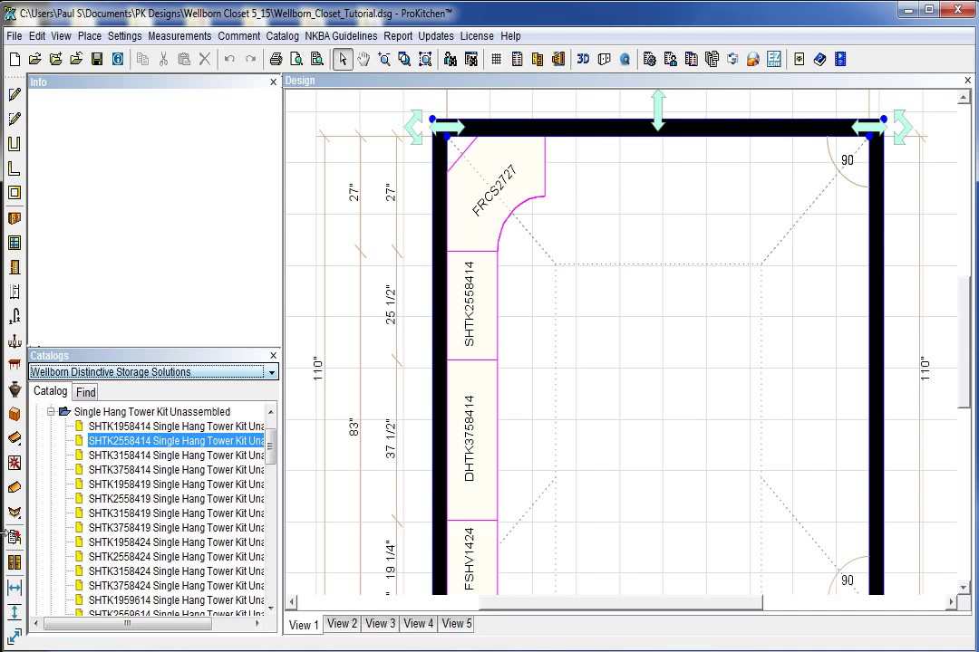
{"action": "left_click", "coordinate": [14, 562]}
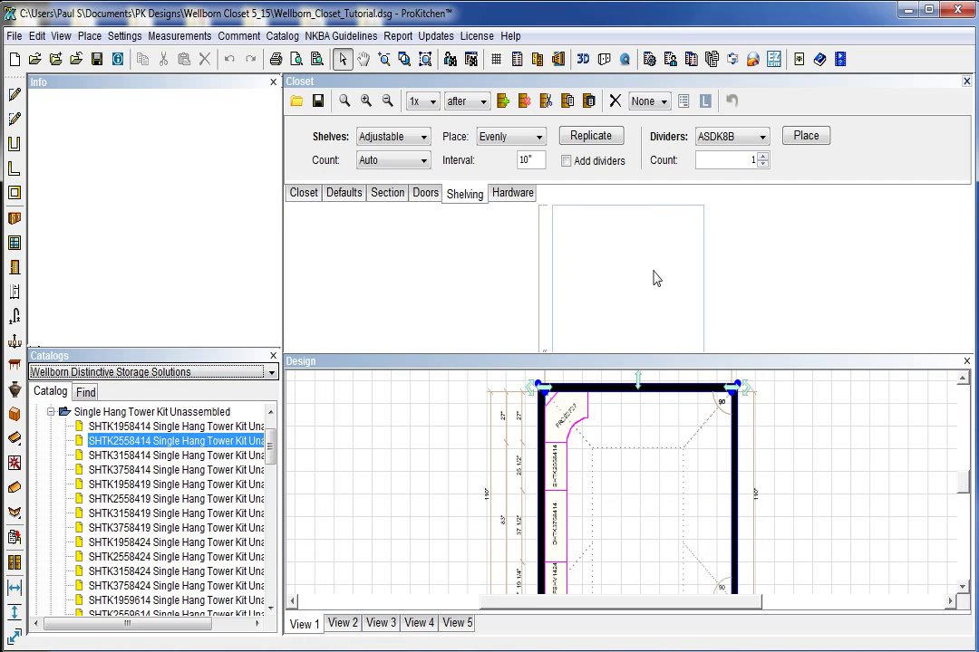
{"action": "left_click", "coordinate": [304, 196]}
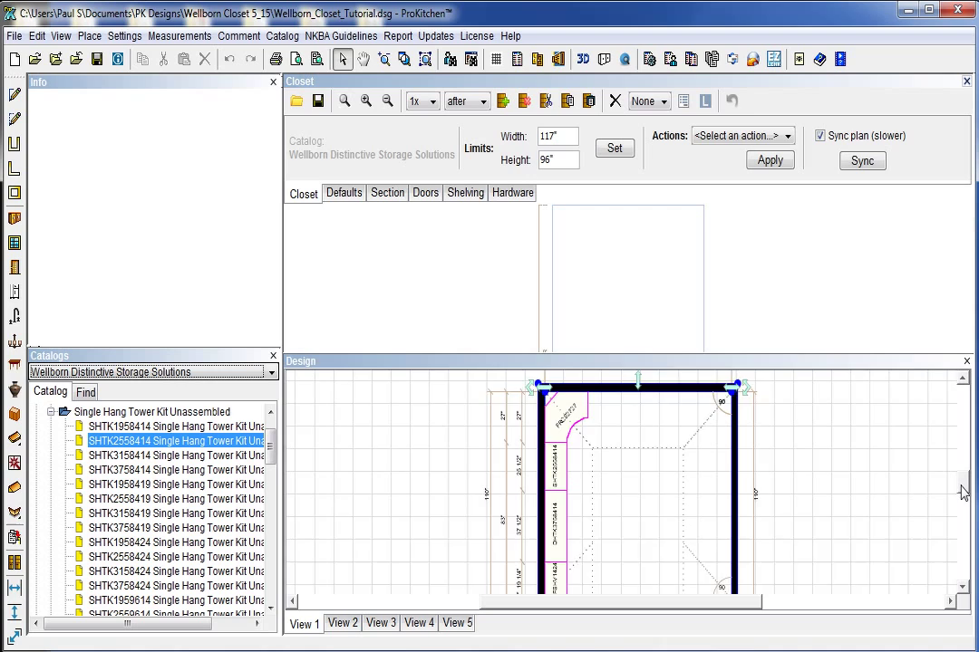
{"action": "scroll", "coordinate": [962, 492], "scroll_direction": "up", "scroll_amount": 1}
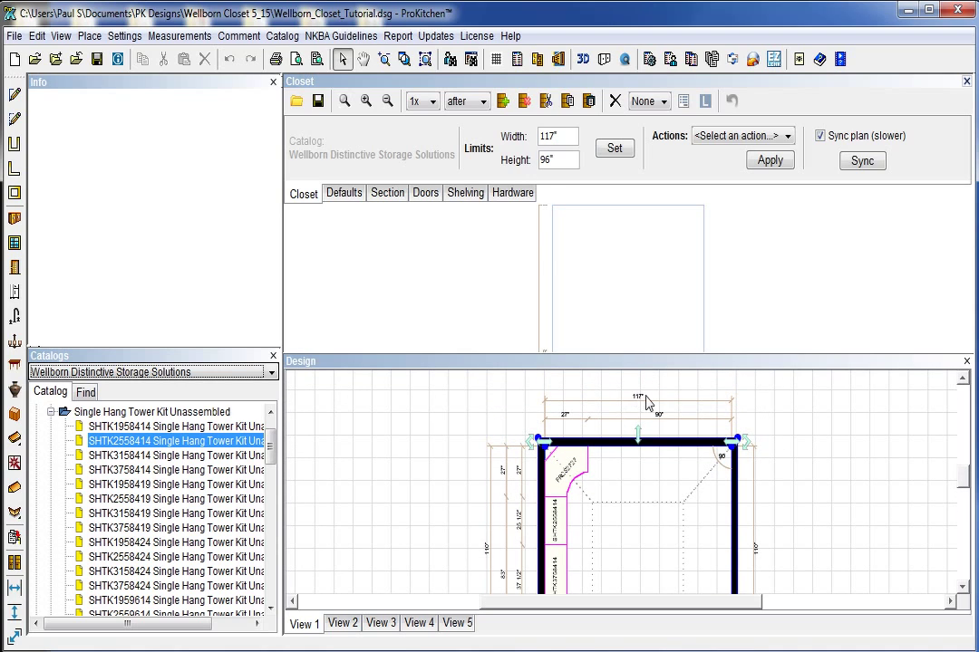
{"action": "left_click", "coordinate": [342, 194]}
- Set the default section height to 84
{"action": "left_click", "coordinate": [464, 160]}
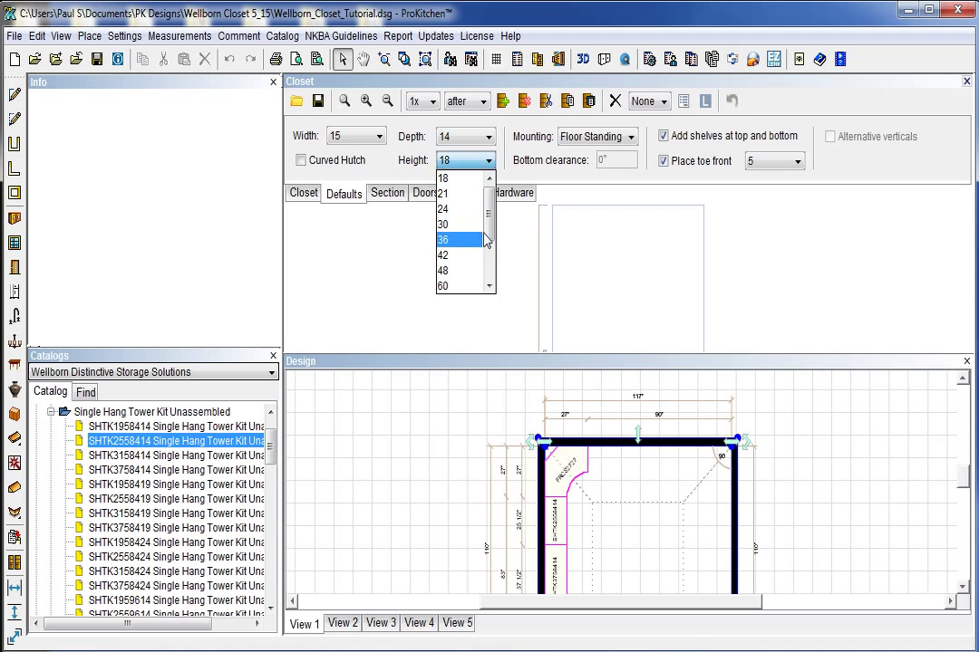
{"action": "scroll", "coordinate": [487, 245], "scroll_direction": "down", "scroll_amount": 2}
{"action": "left_click", "coordinate": [443, 272]}
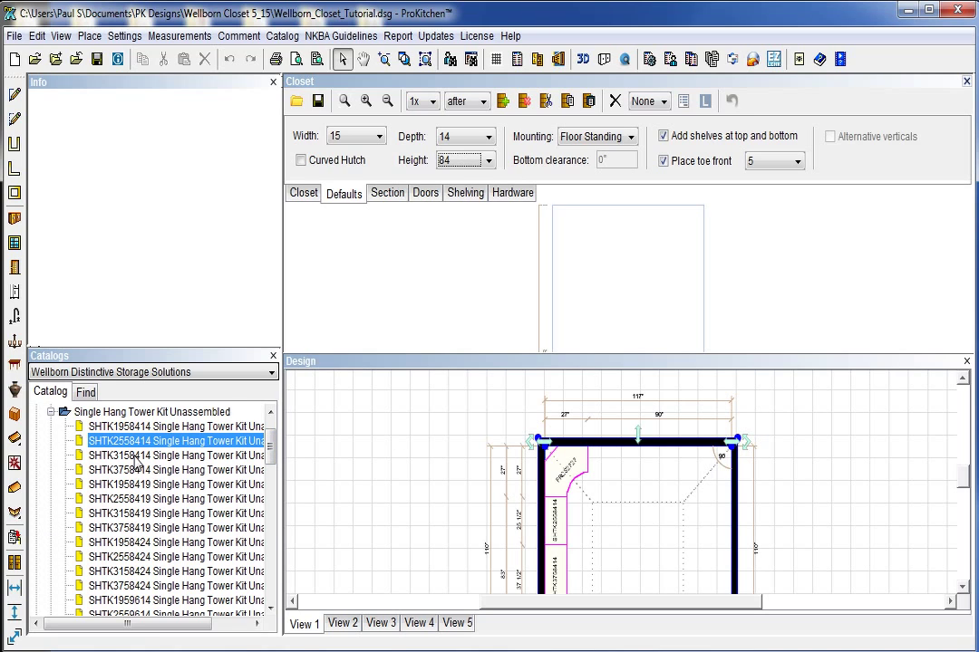
- Collapse the single and double hang tower groups and expand Shelf & Drawer Tower Kit Unassembled
{"action": "left_click", "coordinate": [57, 439]}
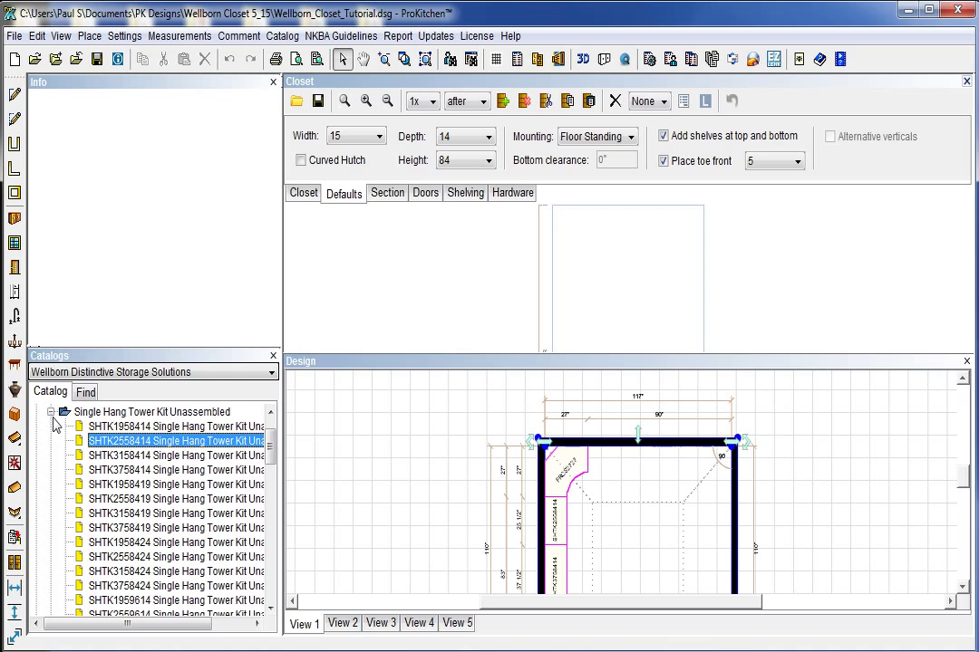
{"action": "left_click", "coordinate": [52, 413]}
{"action": "left_click", "coordinate": [52, 427]}
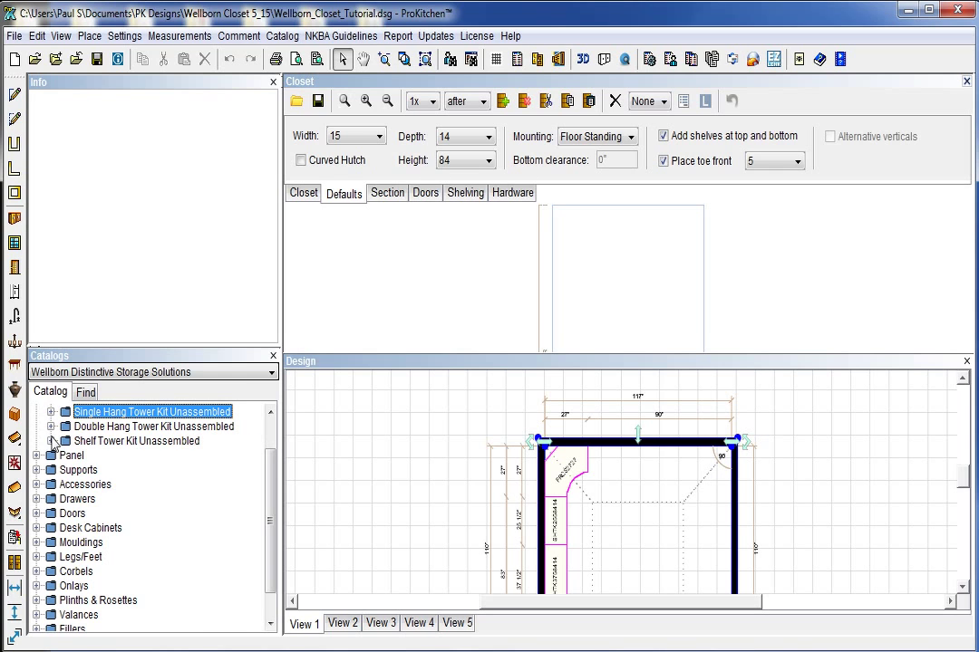
{"action": "left_click", "coordinate": [51, 441]}
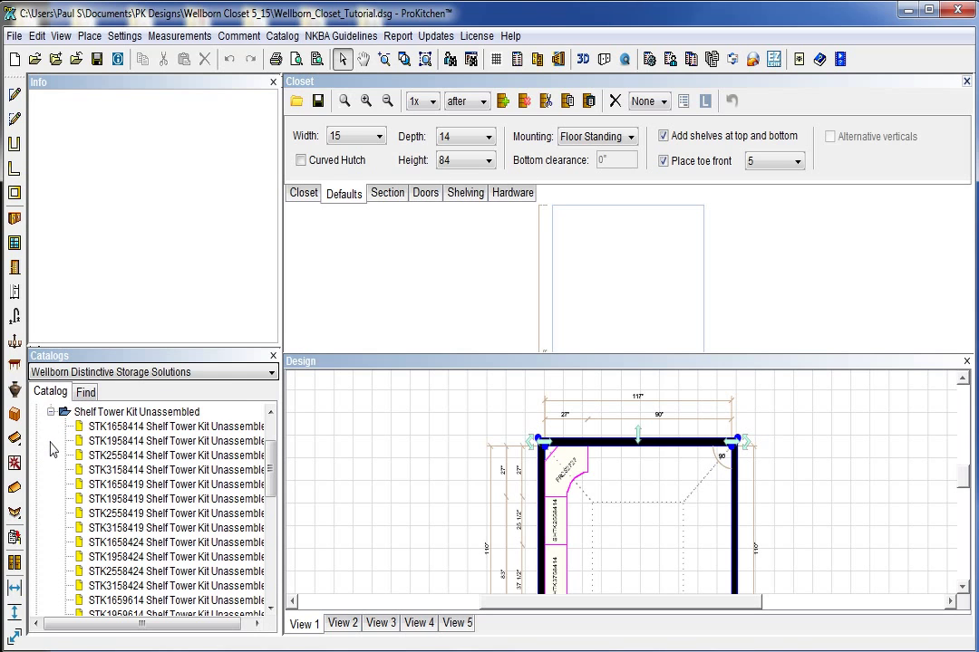
{"action": "left_click", "coordinate": [54, 445]}
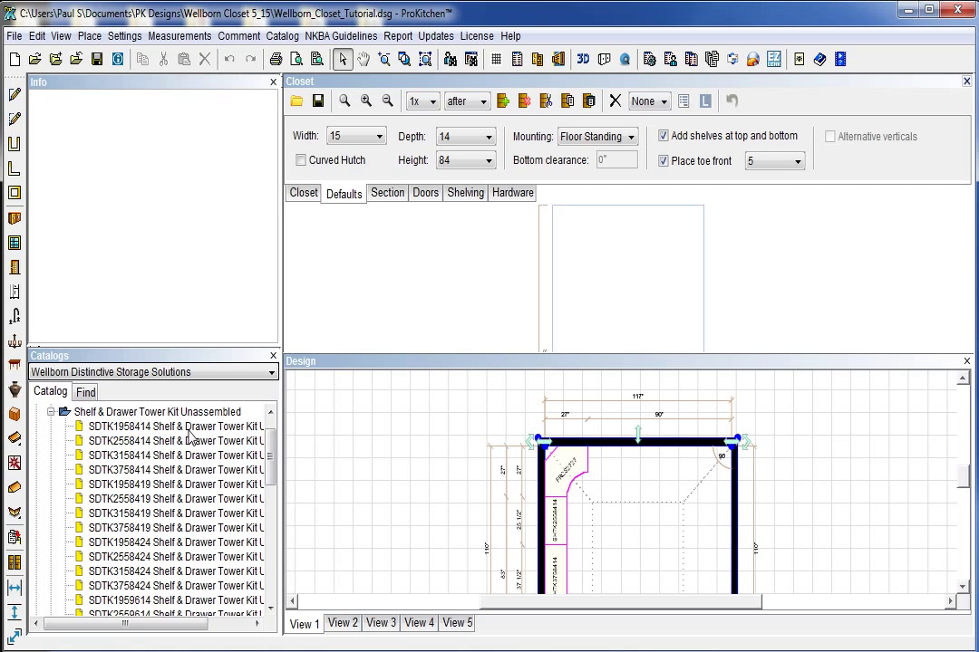
- Place an SDTK3158414 shelf and drawer tower on the top wall and align the closet left
{"action": "left_click", "coordinate": [131, 458]}
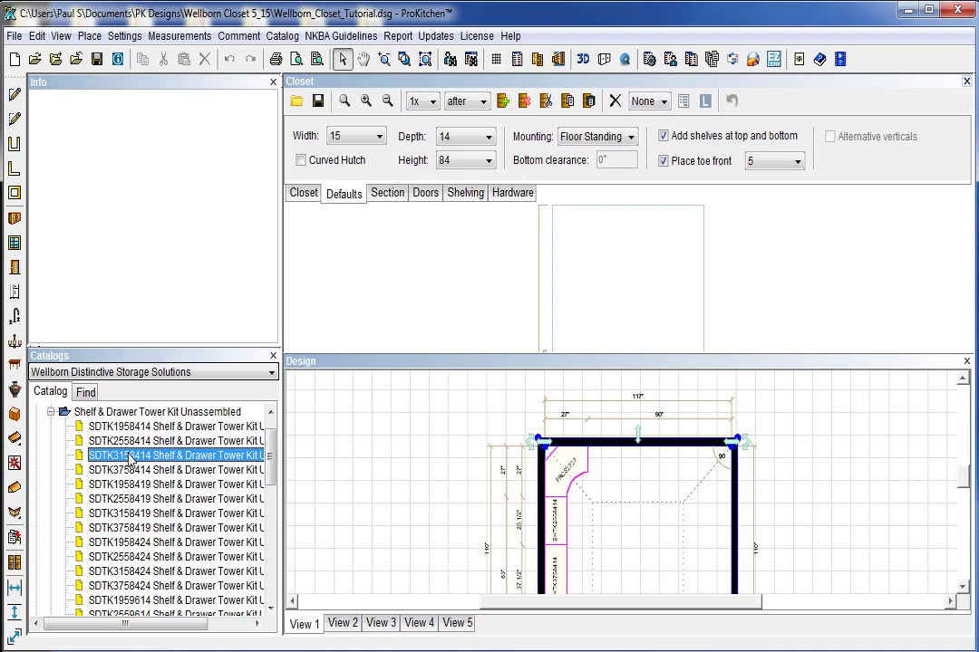
{"action": "left_click_drag", "start_coordinate": [131, 459], "coordinate": [597, 301]}
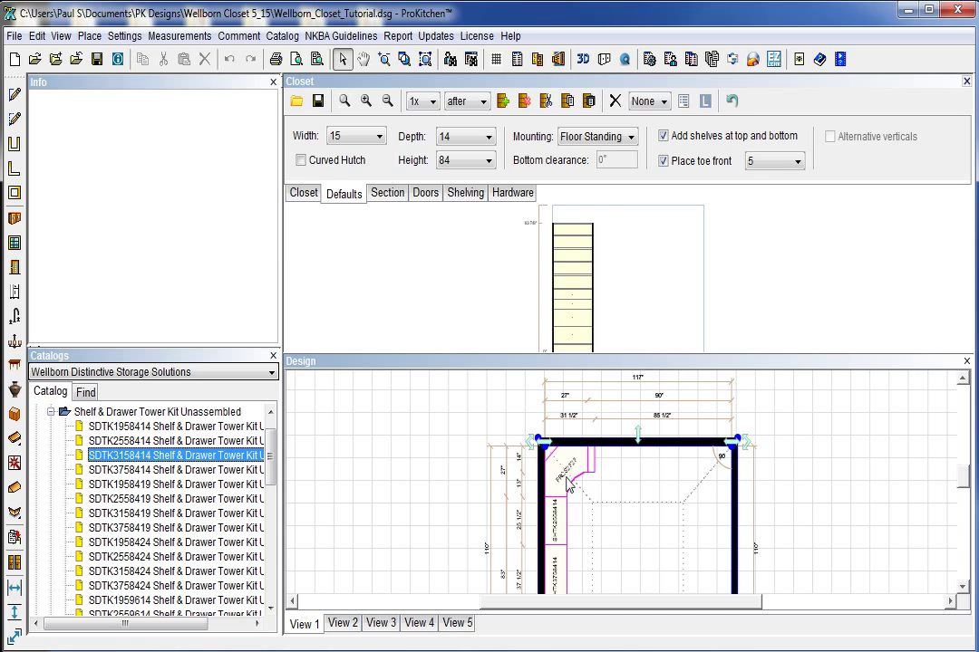
{"action": "left_click", "coordinate": [387, 194]}
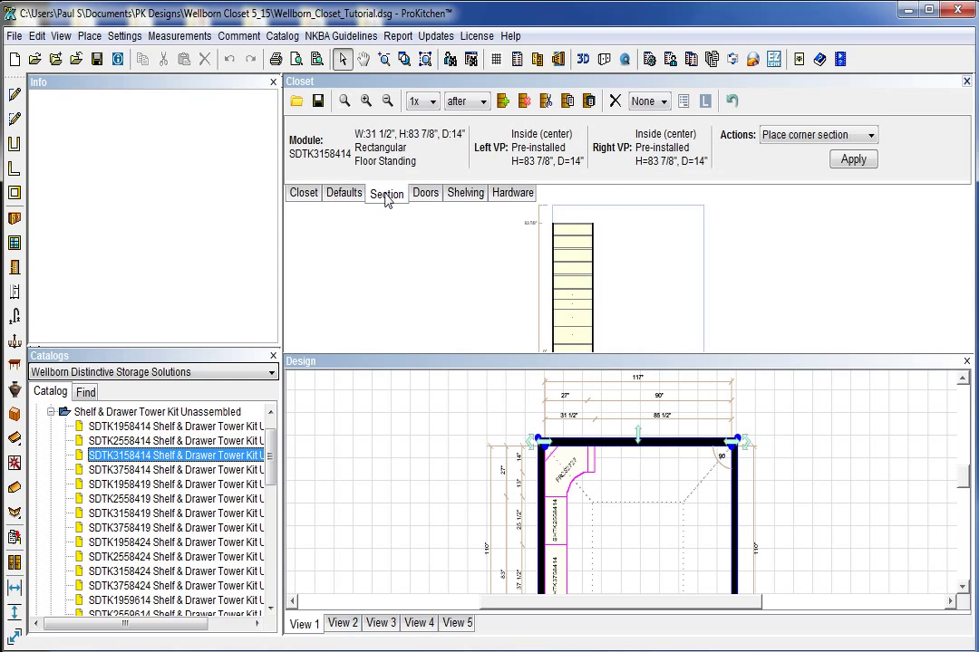
{"action": "left_click", "coordinate": [807, 140]}
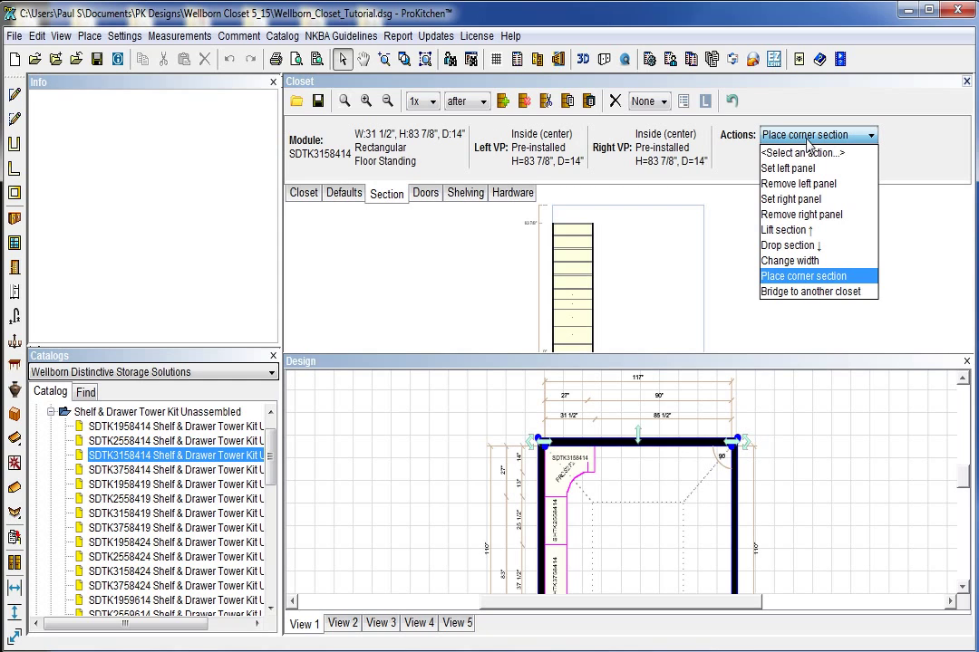
{"action": "left_click", "coordinate": [304, 193]}
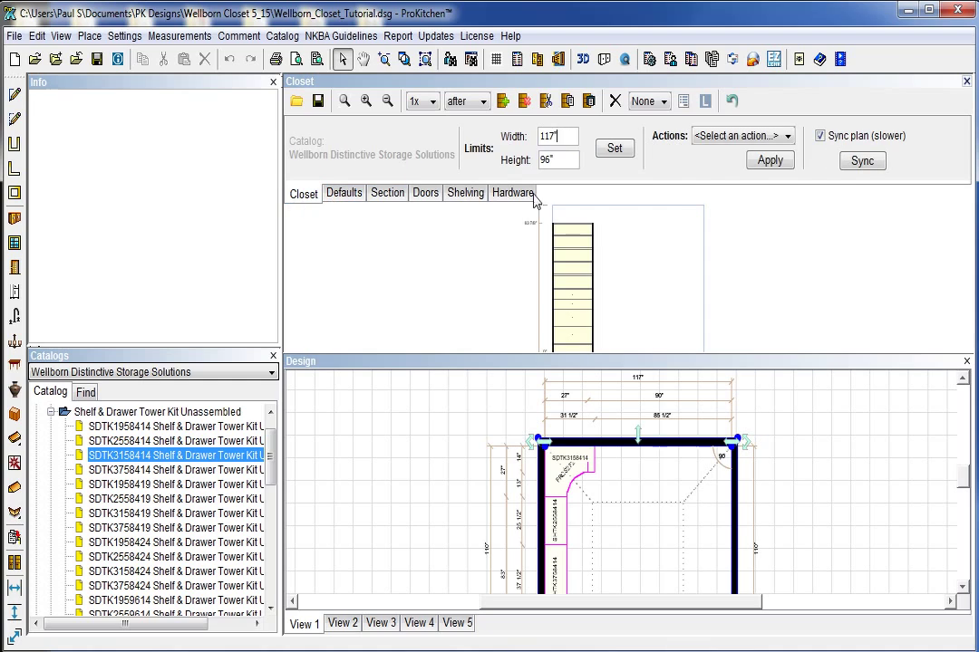
{"action": "left_click", "coordinate": [761, 136]}
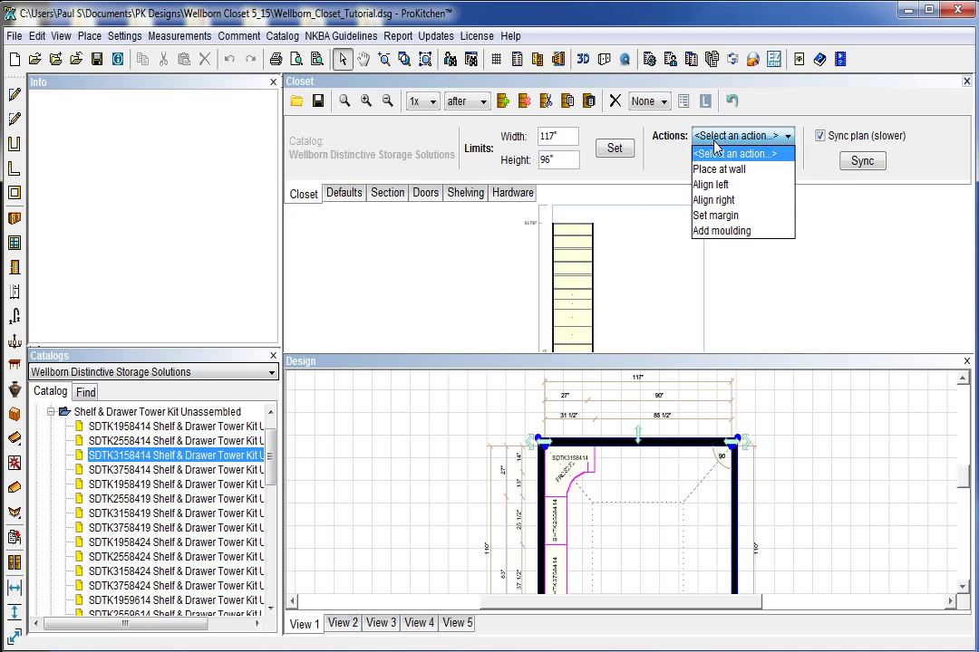
{"action": "left_click", "coordinate": [737, 188]}
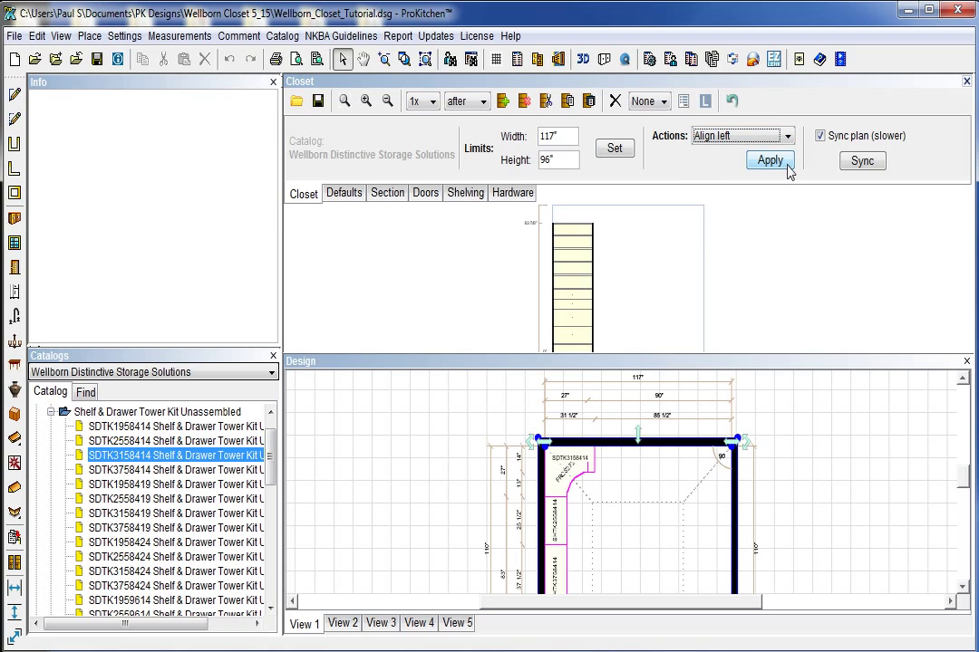
{"action": "left_click", "coordinate": [769, 161]}
- Set a 27-inch closet margin from the corner and add a second SDTK3158414 tower
{"action": "left_click", "coordinate": [785, 136]}
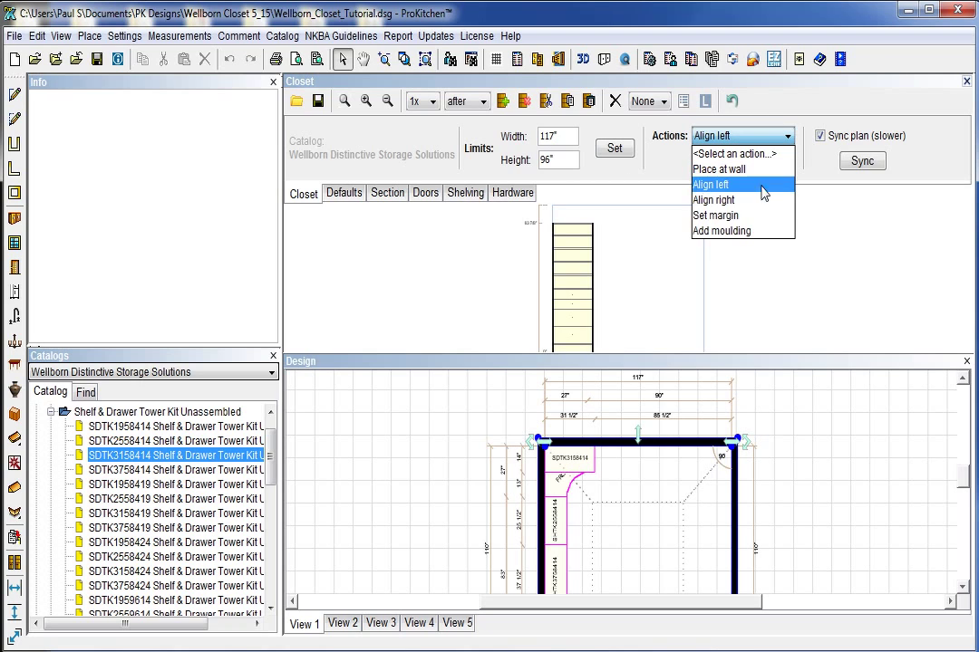
{"action": "left_click", "coordinate": [748, 215]}
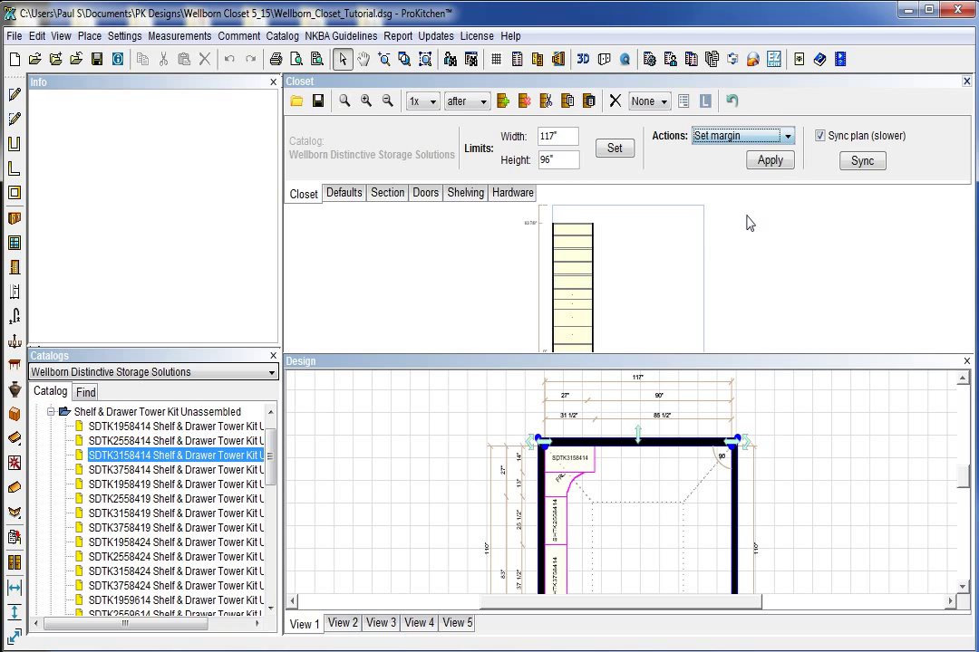
{"action": "left_click", "coordinate": [769, 160]}
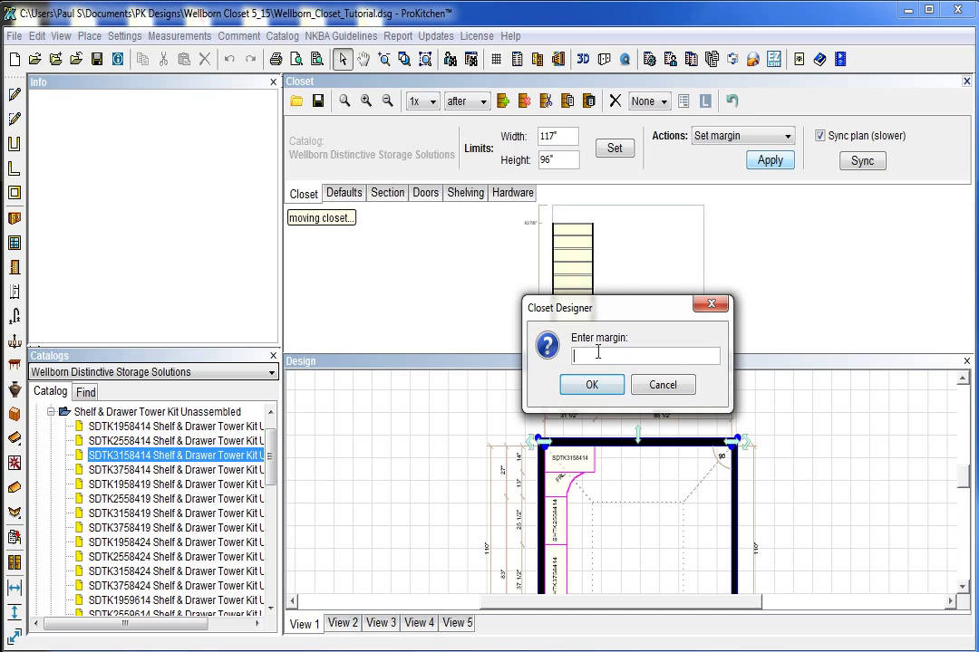
{"action": "type", "text": "27"}
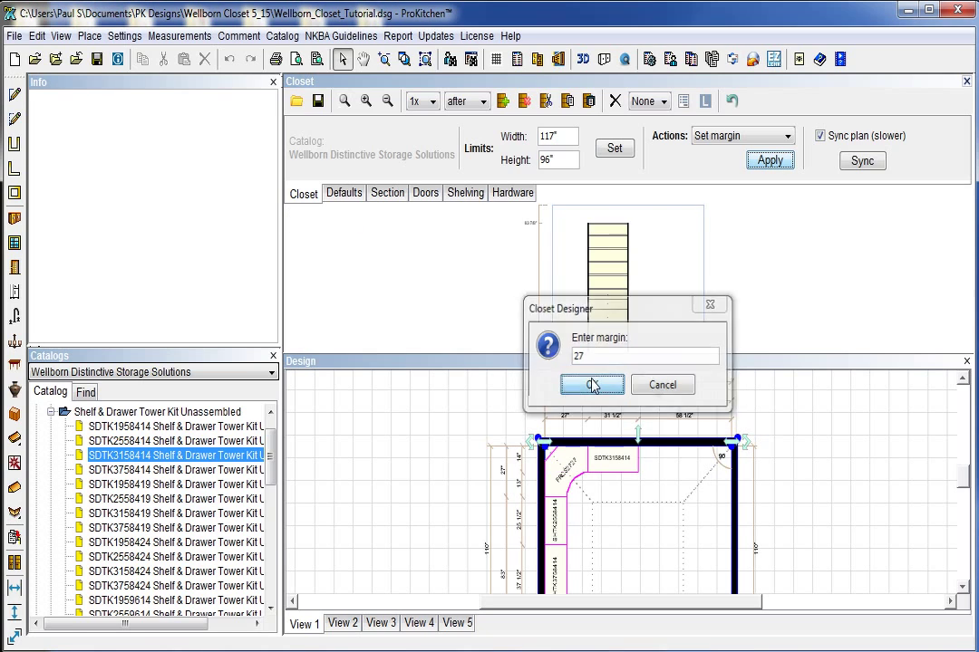
{"action": "left_click", "coordinate": [591, 384]}
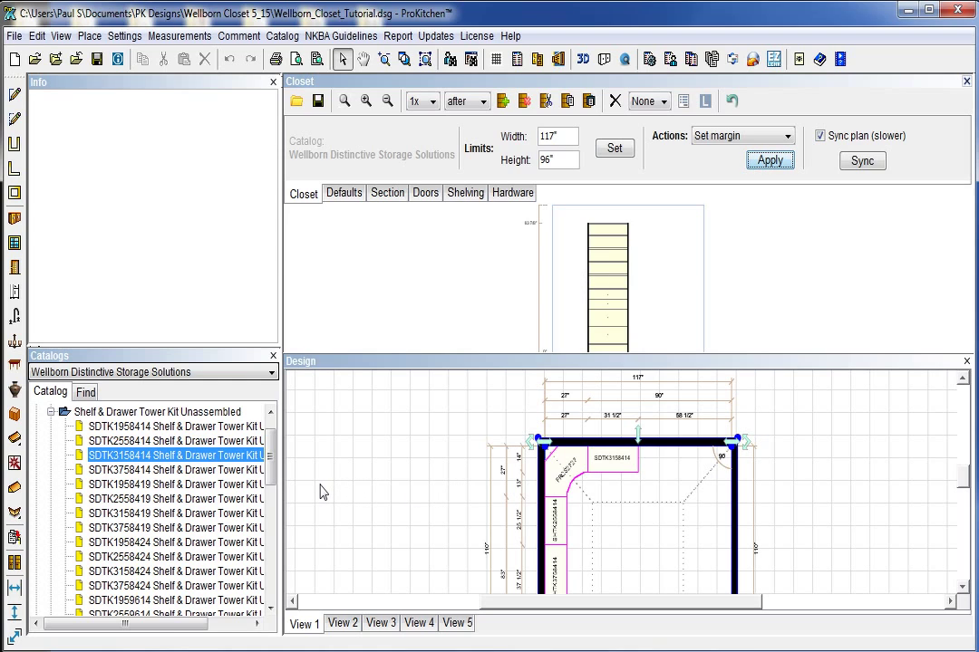
{"action": "left_click_drag", "start_coordinate": [186, 455], "coordinate": [645, 330]}
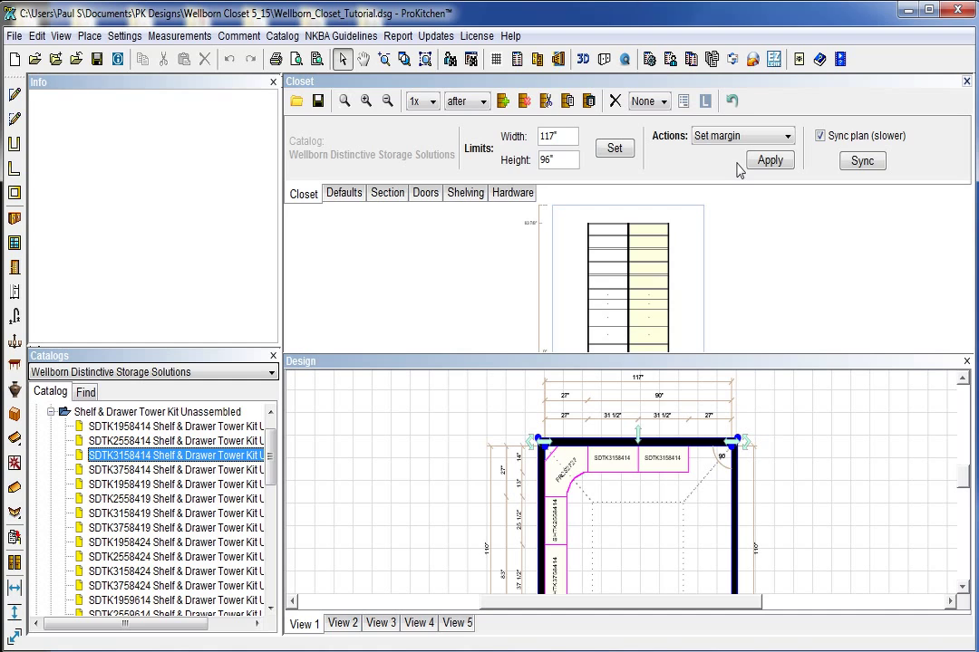
- Place a 27-inch radius corner shelf section at the top-right corner
{"action": "left_click", "coordinate": [387, 193]}
{"action": "left_click", "coordinate": [777, 134]}
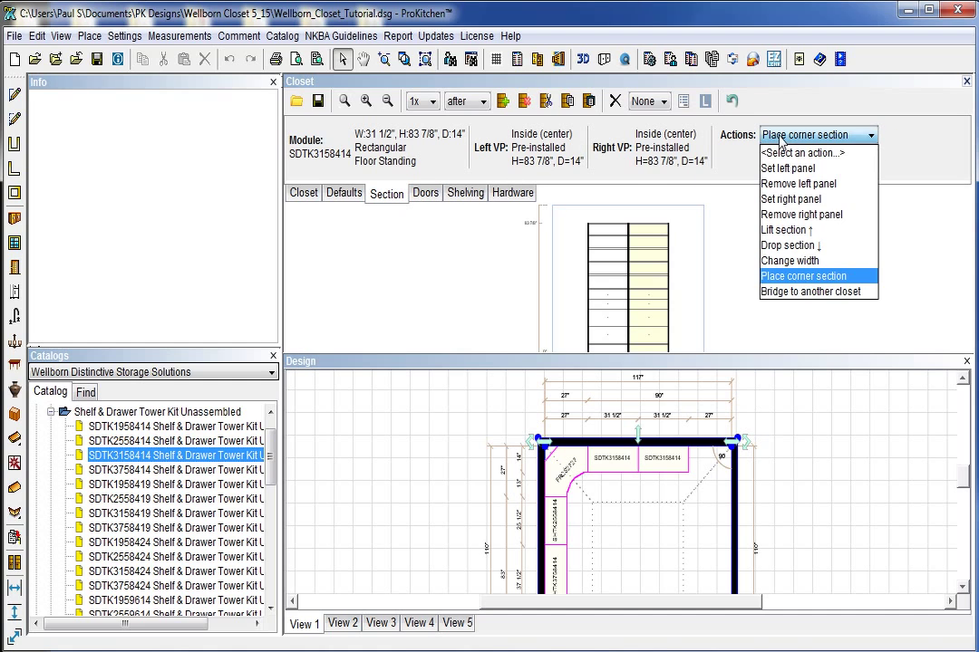
{"action": "left_click", "coordinate": [803, 275]}
{"action": "left_click", "coordinate": [853, 160]}
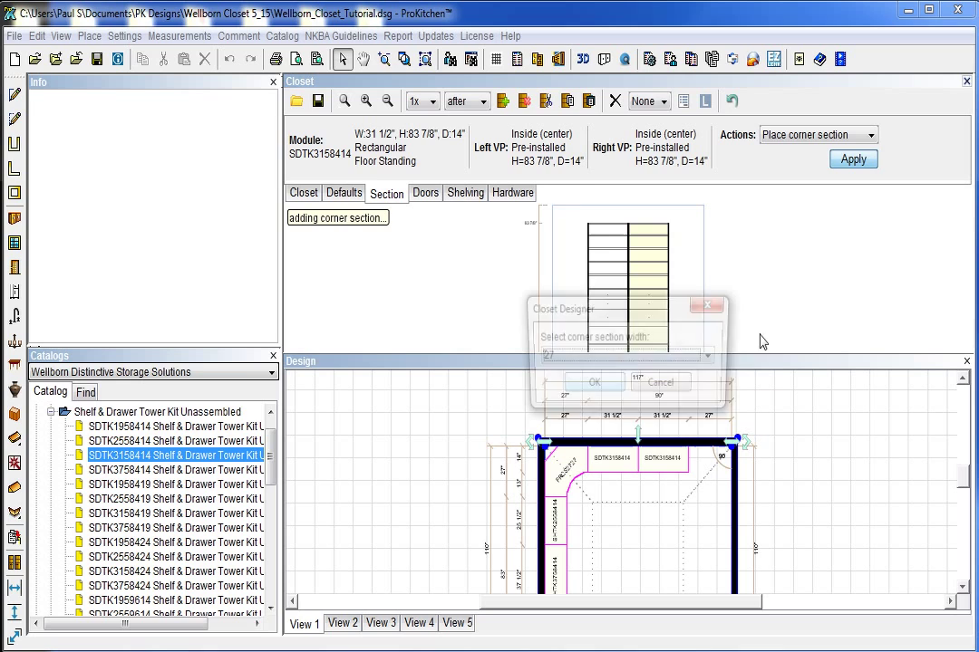
{"action": "left_click", "coordinate": [593, 382]}
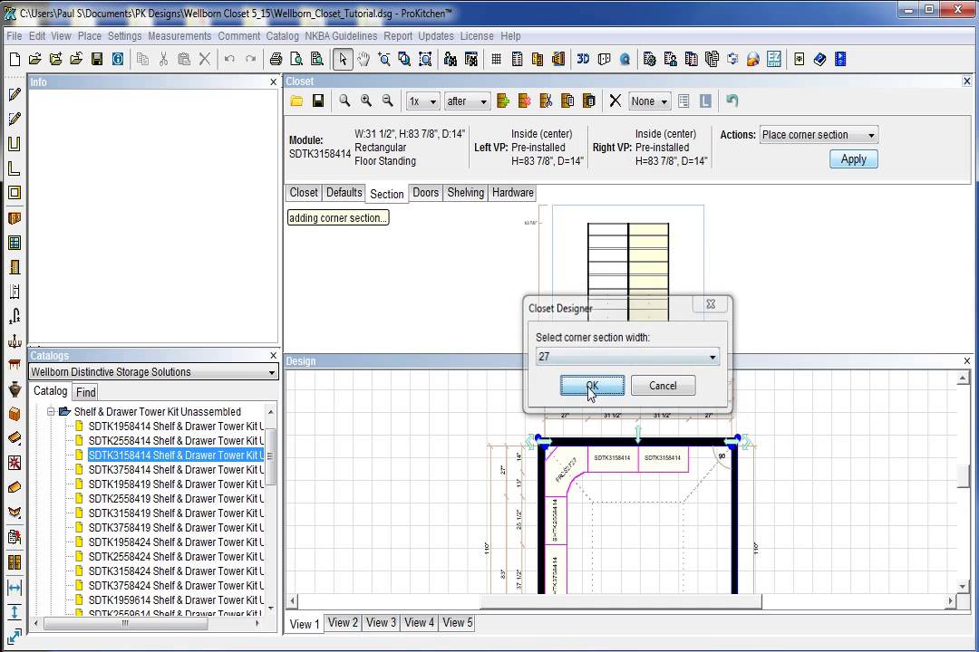
{"action": "left_click", "coordinate": [590, 384]}
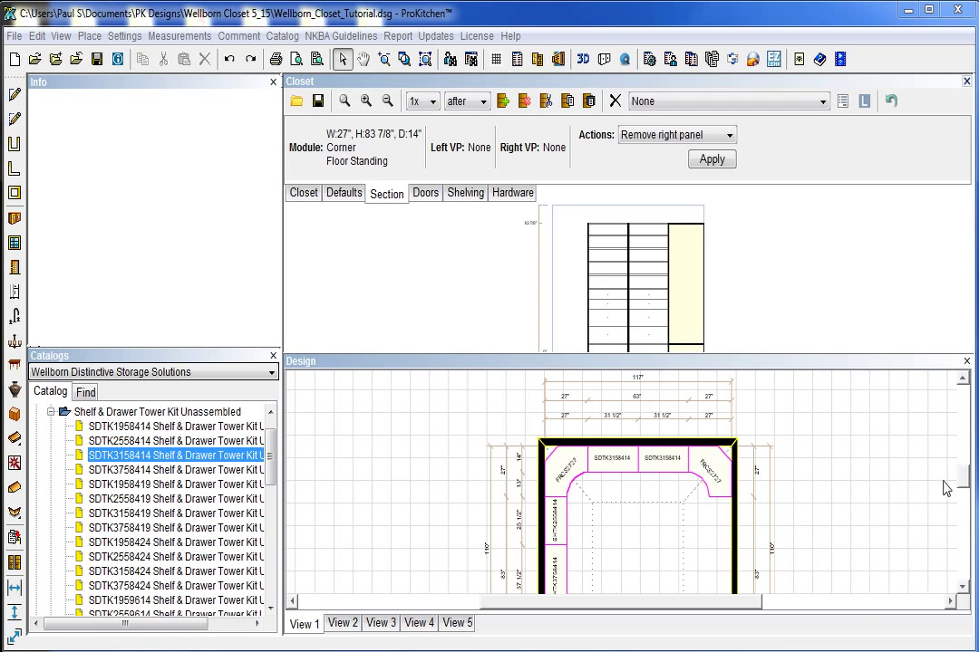
- Select the right wall and then the back wall of the closet in the plan
{"action": "left_click_drag", "start_coordinate": [963, 480], "coordinate": [964, 494]}
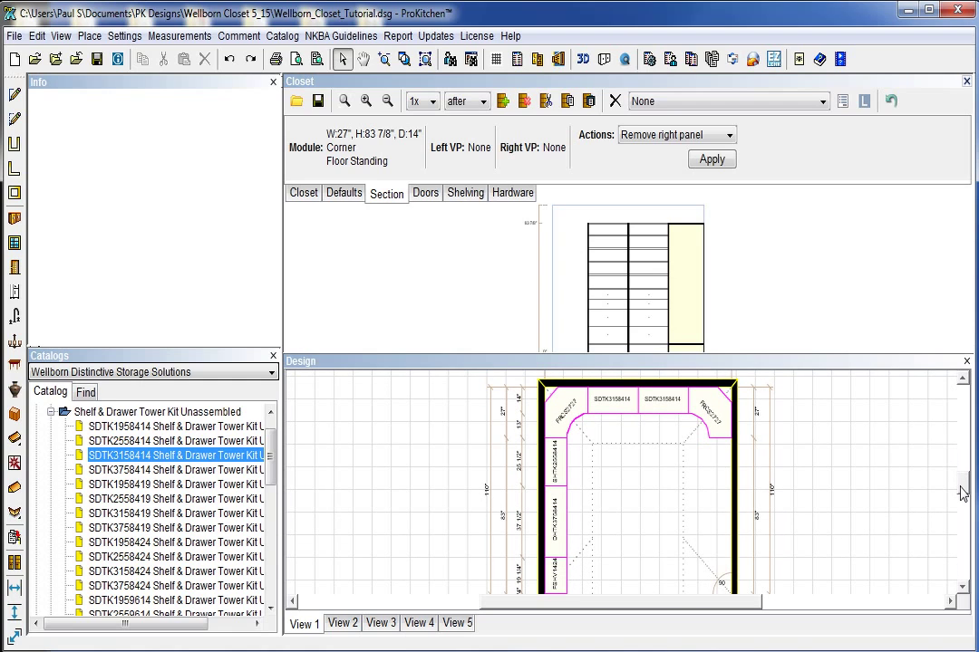
{"action": "left_click", "coordinate": [736, 518]}
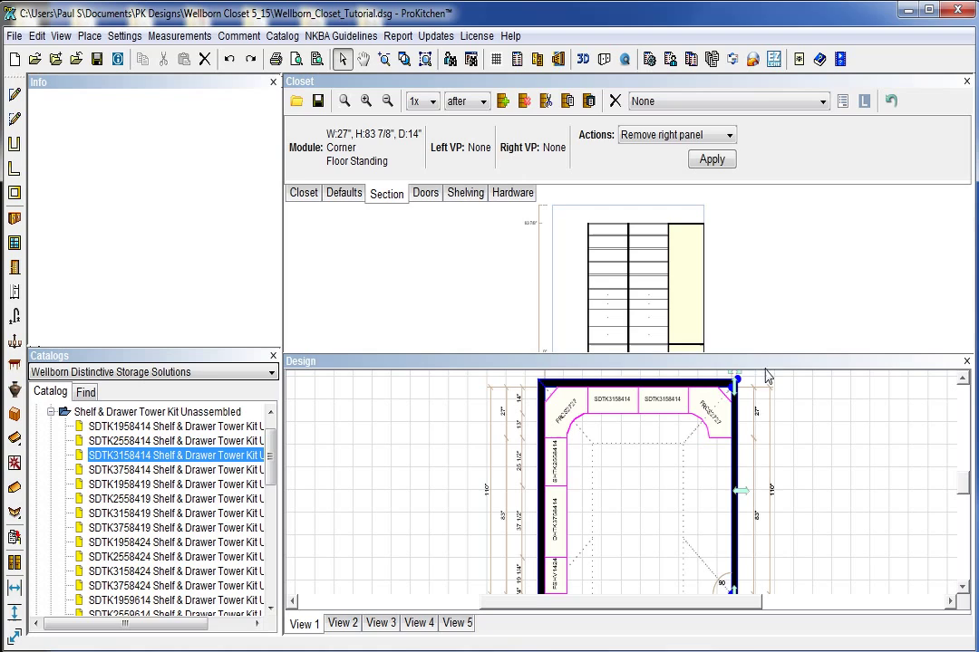
{"action": "left_click", "coordinate": [718, 428]}
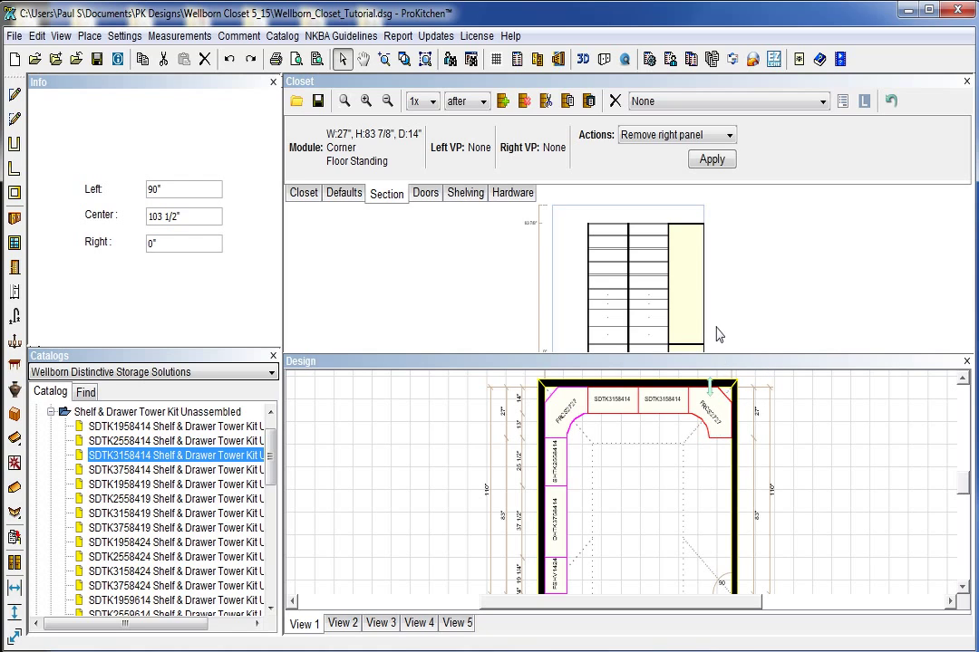
- Select the right corner section and replicate evenly spaced adjustable shelves into it
{"action": "left_click", "coordinate": [465, 193]}
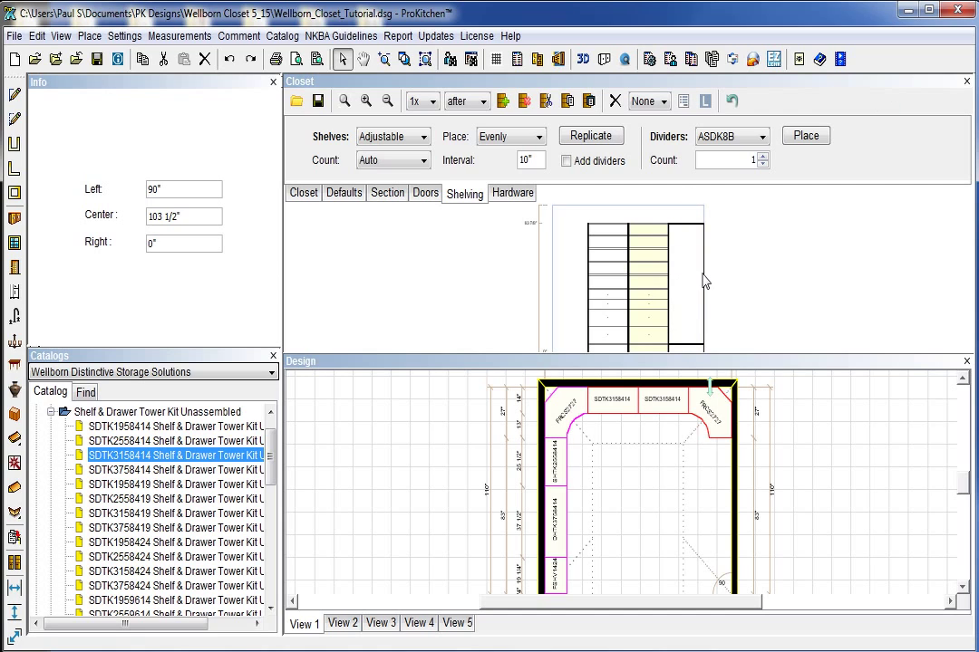
{"action": "left_click", "coordinate": [626, 287]}
{"action": "left_click", "coordinate": [692, 297]}
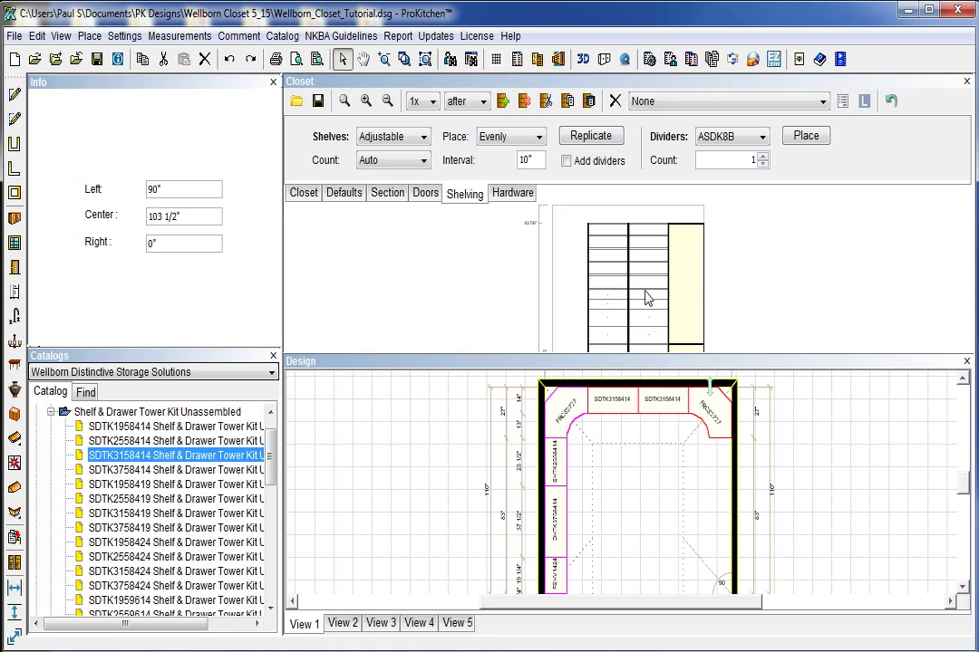
{"action": "left_click", "coordinate": [647, 297]}
{"action": "left_click", "coordinate": [658, 102]}
{"action": "left_click", "coordinate": [656, 100]}
{"action": "left_click", "coordinate": [684, 254]}
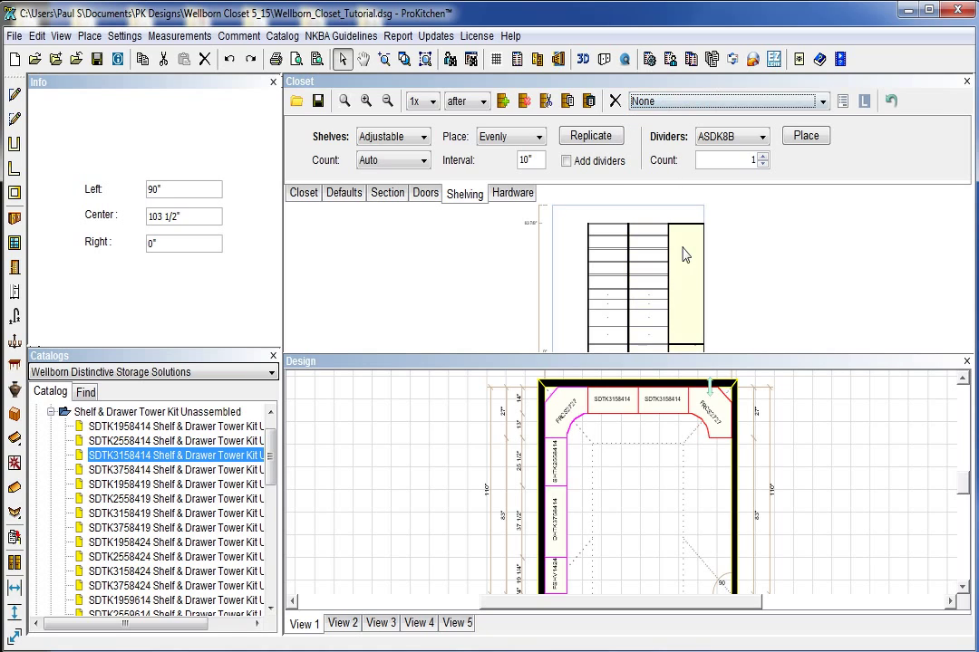
{"action": "left_click", "coordinate": [673, 105]}
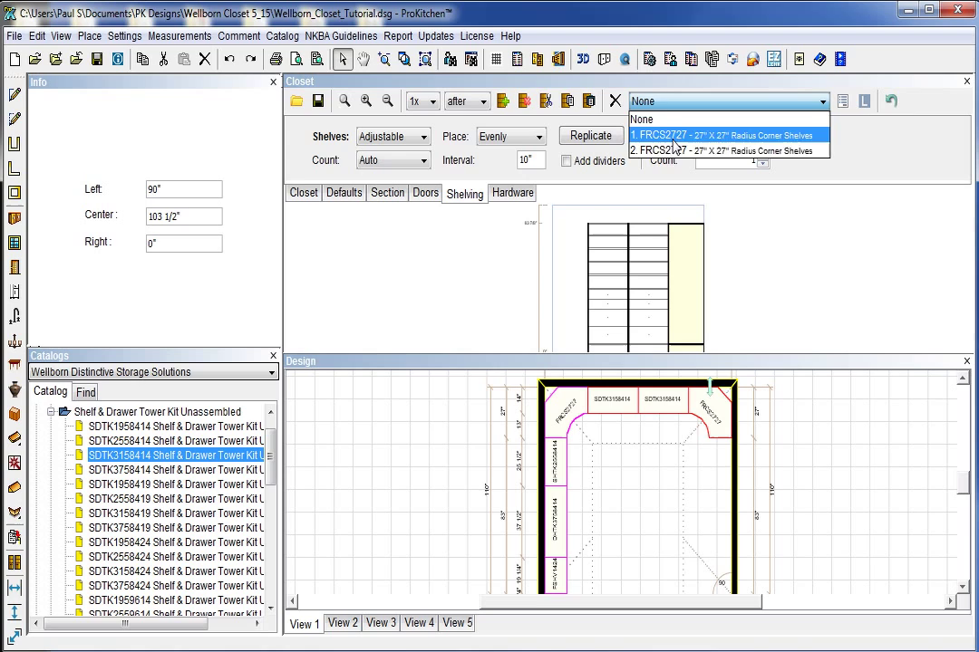
{"action": "left_click", "coordinate": [684, 264]}
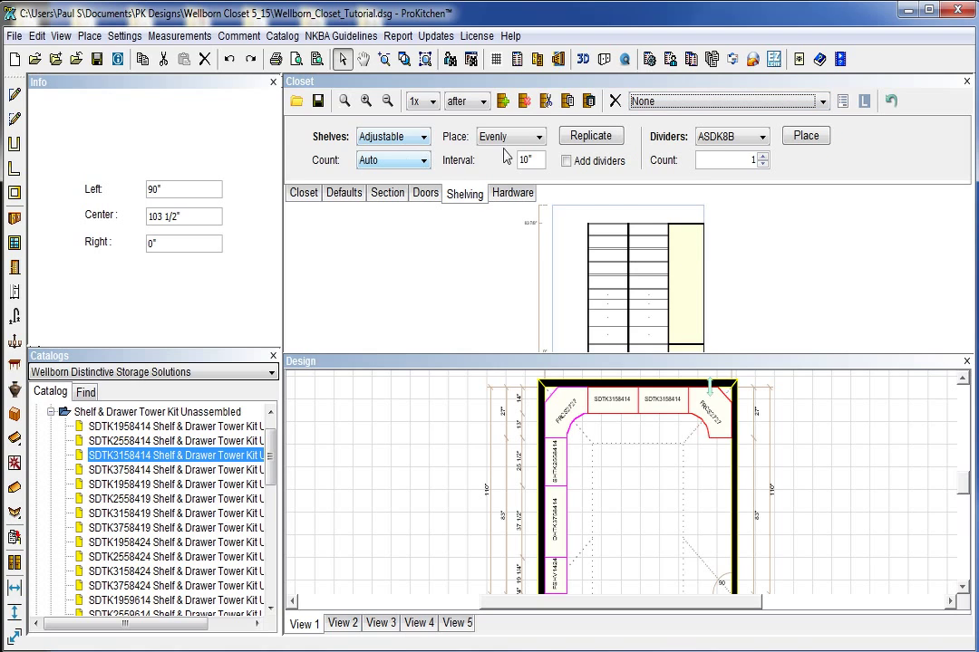
{"action": "left_click", "coordinate": [587, 138]}
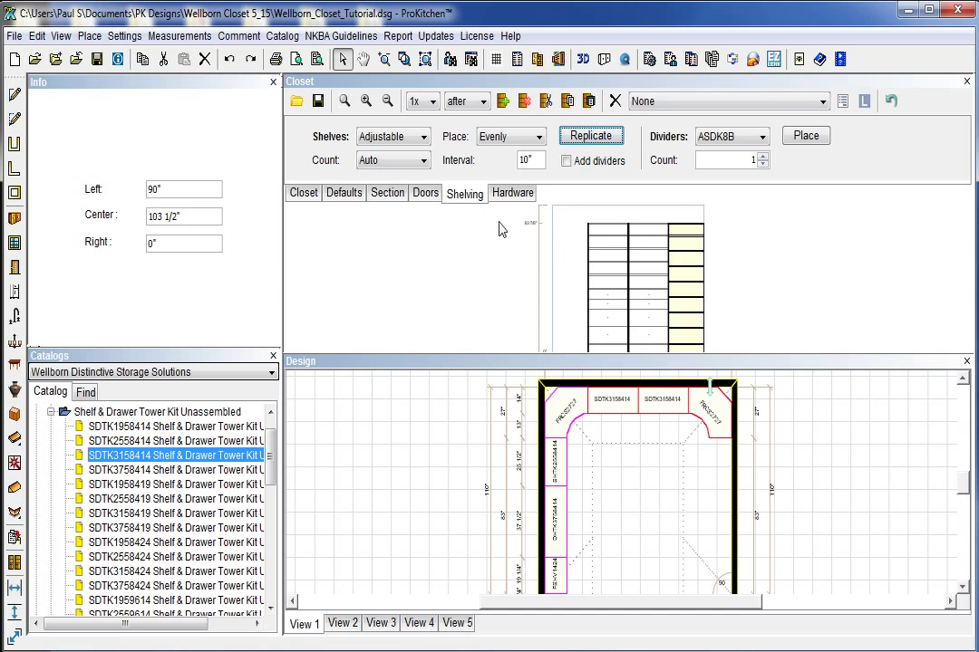
{"action": "left_click", "coordinate": [735, 505]}
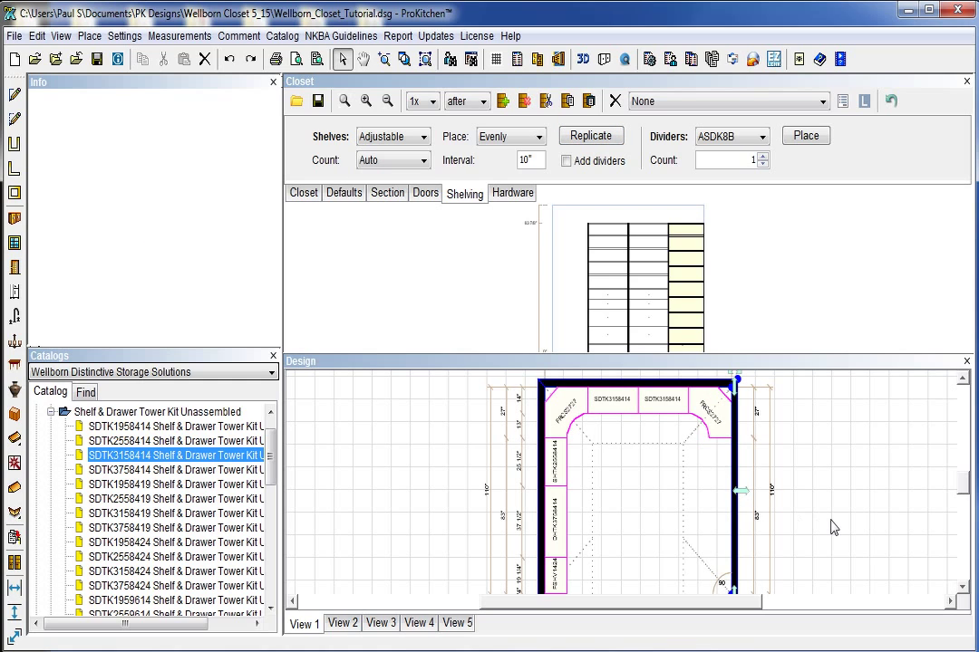
- Reopen the closet designer and set the default section height to 84
{"action": "left_click", "coordinate": [966, 82]}
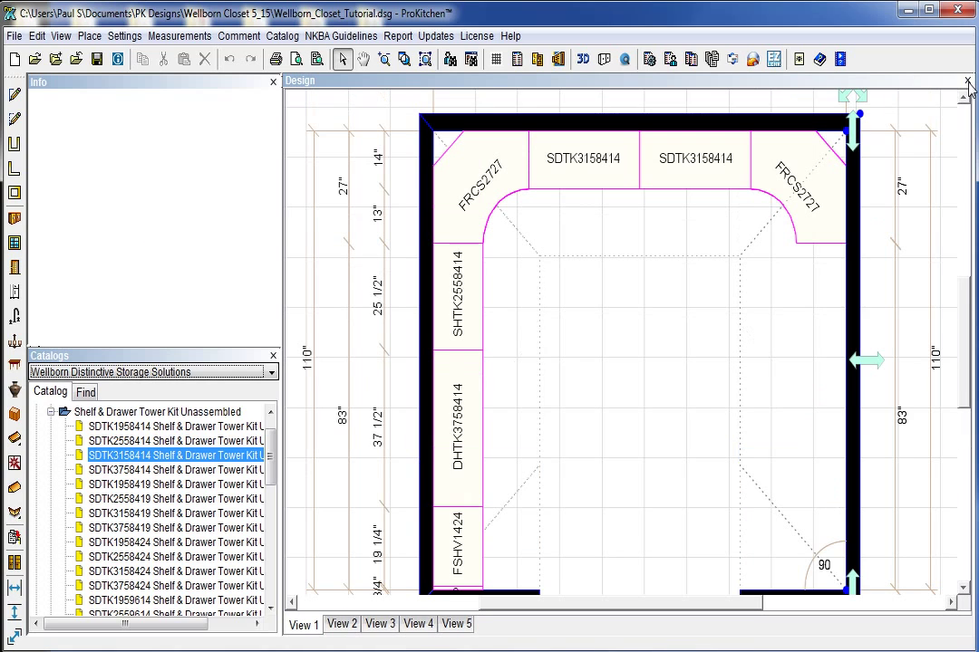
{"action": "left_click", "coordinate": [13, 563]}
{"action": "left_click", "coordinate": [590, 357]}
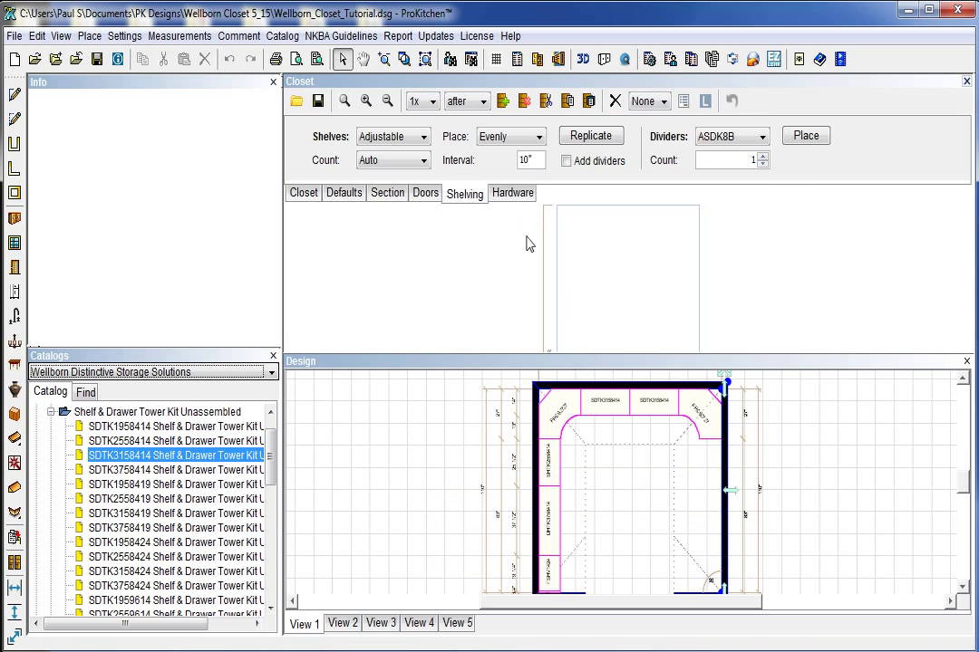
{"action": "left_click", "coordinate": [295, 196]}
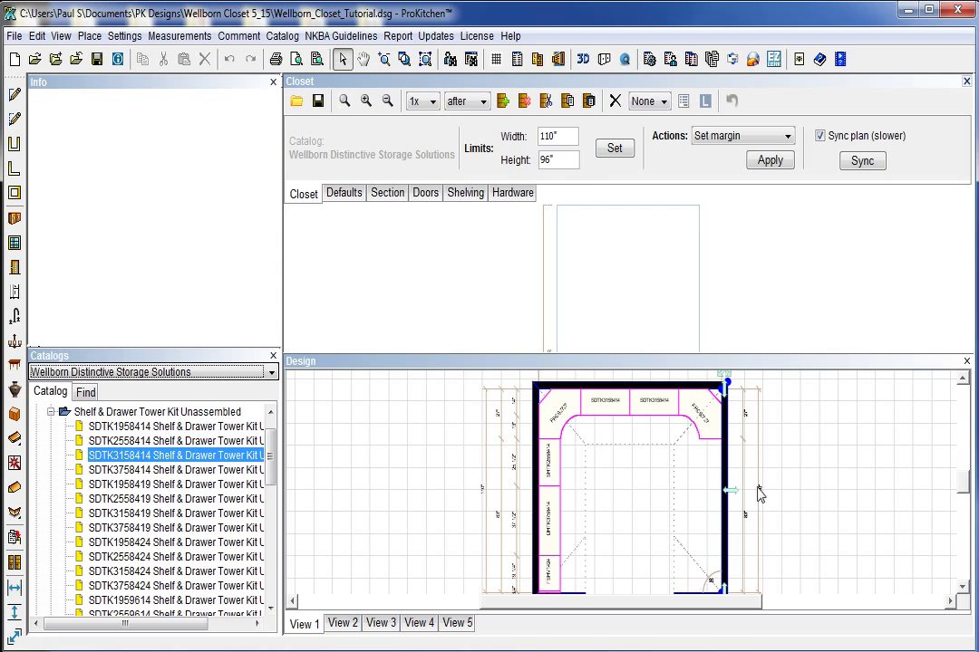
{"action": "left_click", "coordinate": [349, 197]}
{"action": "left_click", "coordinate": [488, 161]}
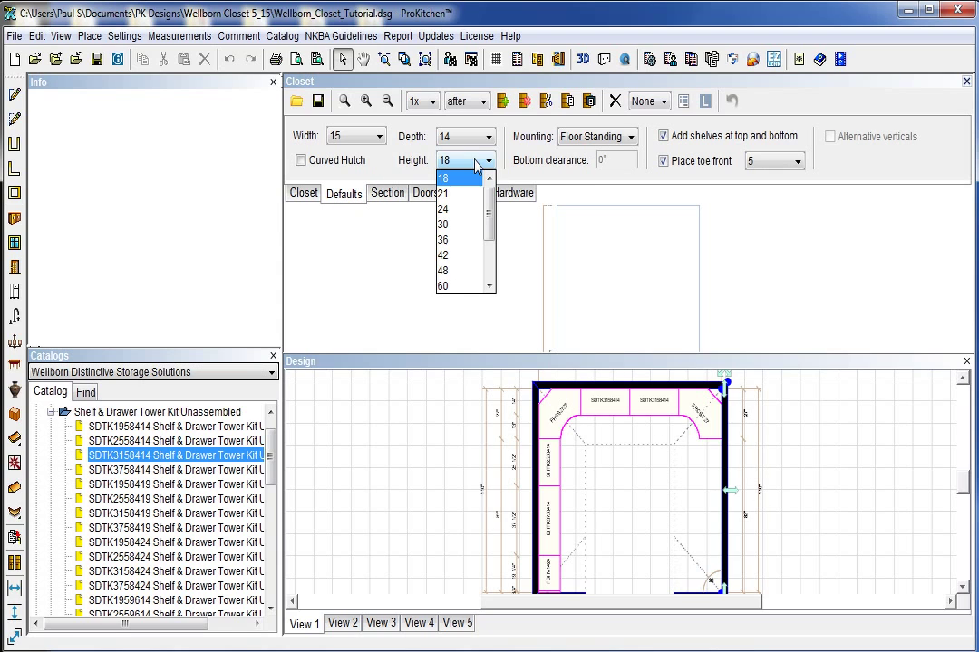
{"action": "left_click_drag", "start_coordinate": [490, 218], "coordinate": [486, 258]}
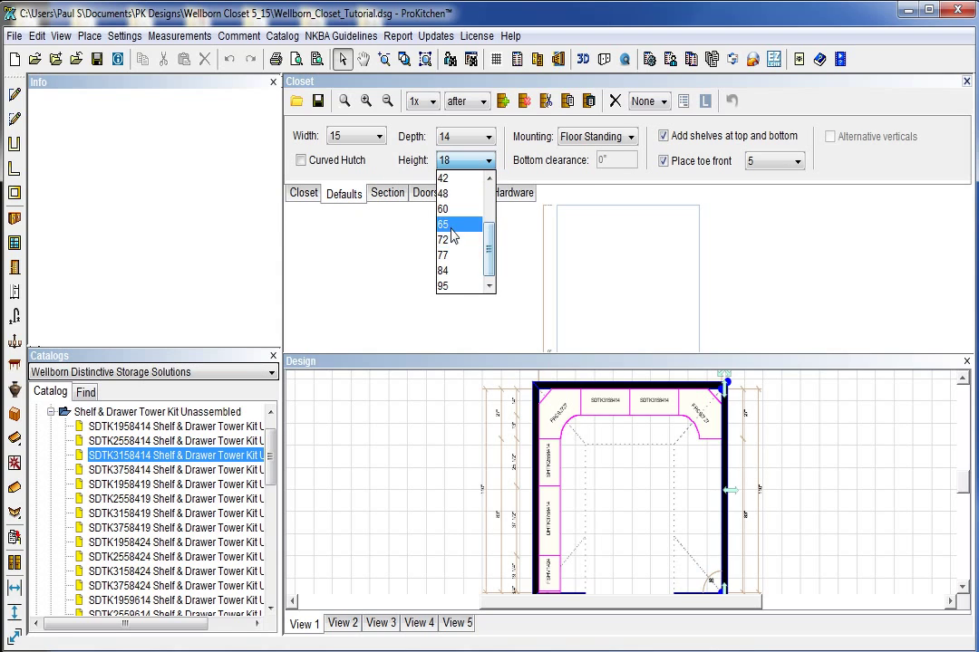
{"action": "left_click", "coordinate": [453, 271]}
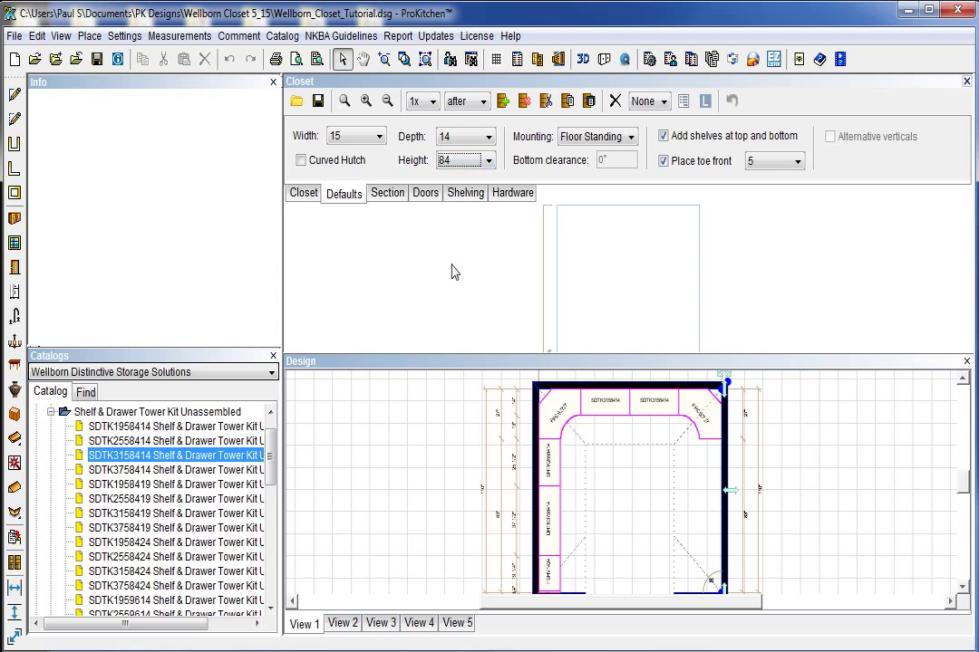
- Set the default width to 30 and add a 30-inch floor-standing section to the right wall
{"action": "left_click", "coordinate": [581, 578]}
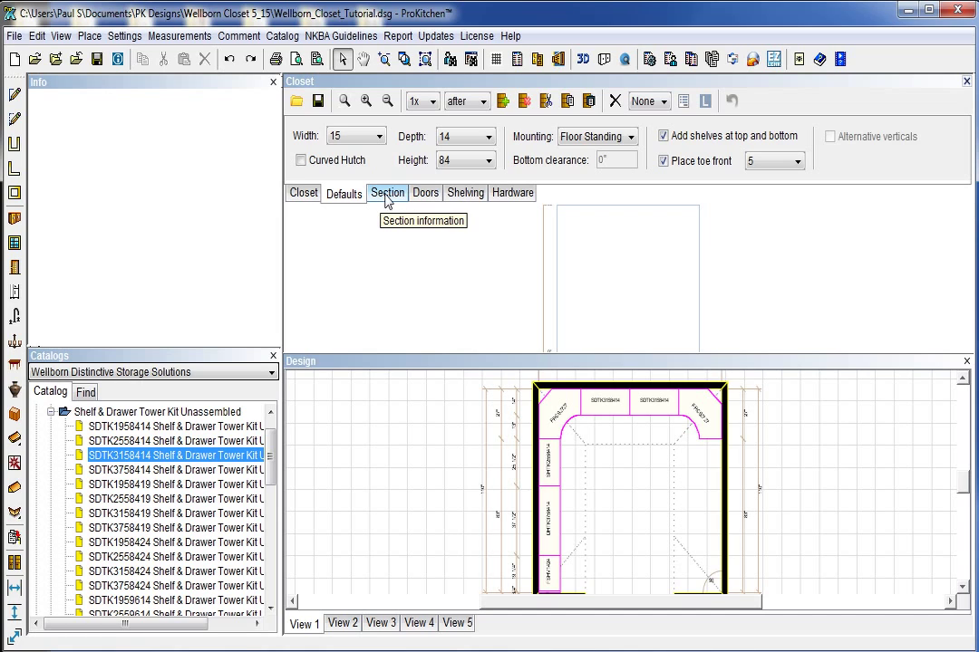
{"action": "left_click", "coordinate": [355, 135]}
{"action": "left_click", "coordinate": [349, 200]}
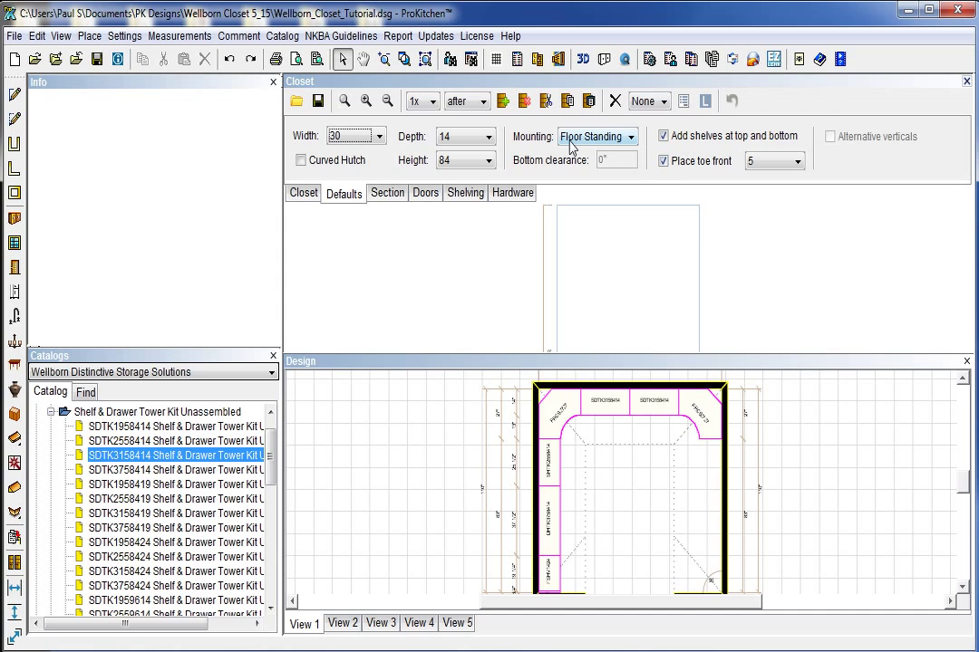
{"action": "left_click", "coordinate": [503, 101]}
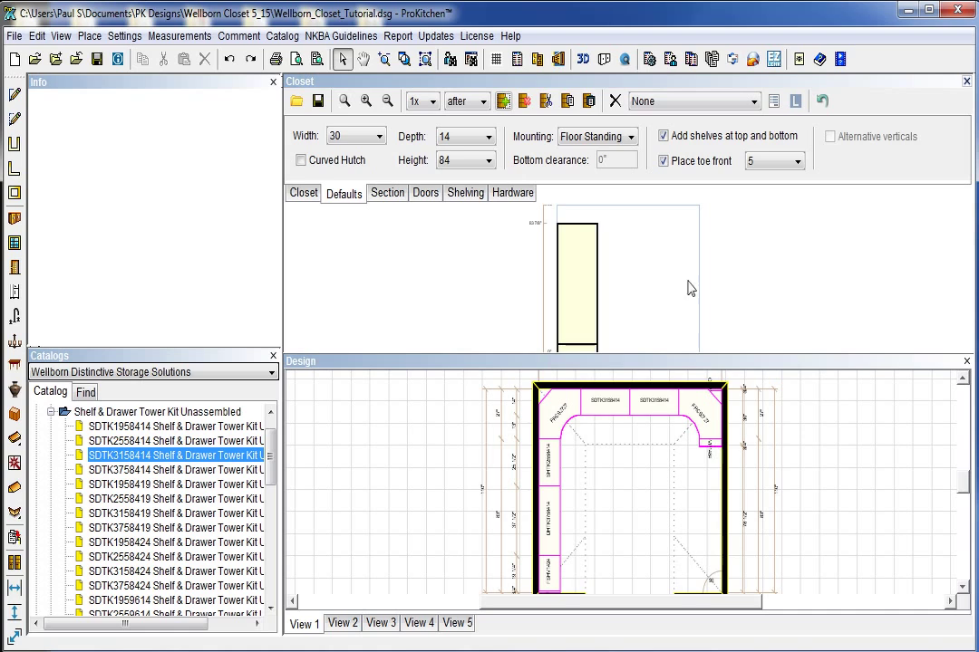
{"action": "left_click", "coordinate": [386, 193]}
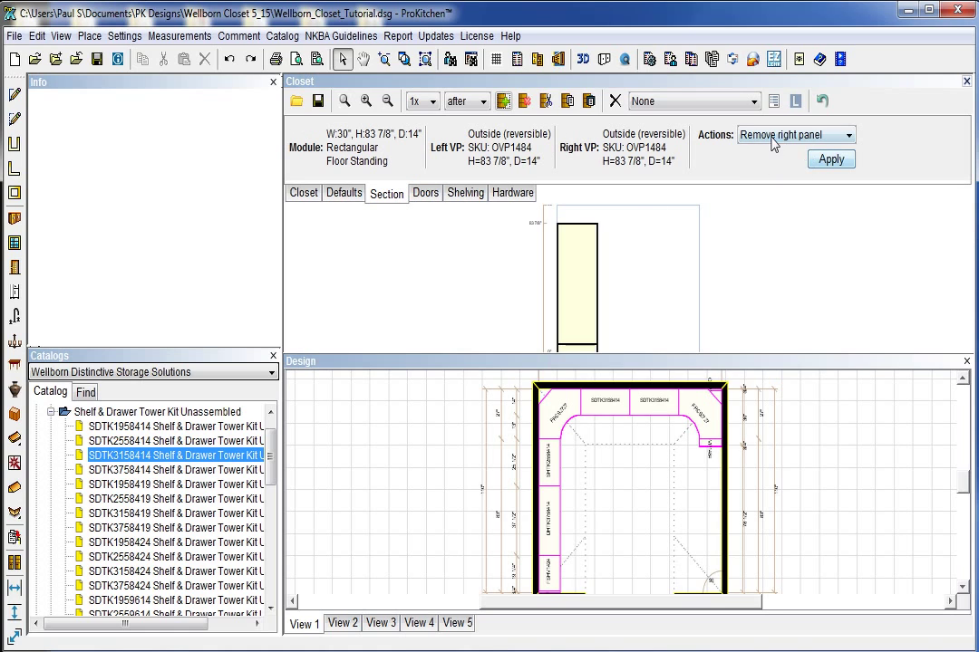
- Apply a 27-inch margin to move the right-wall section clear of the corner section
{"action": "left_click", "coordinate": [816, 135]}
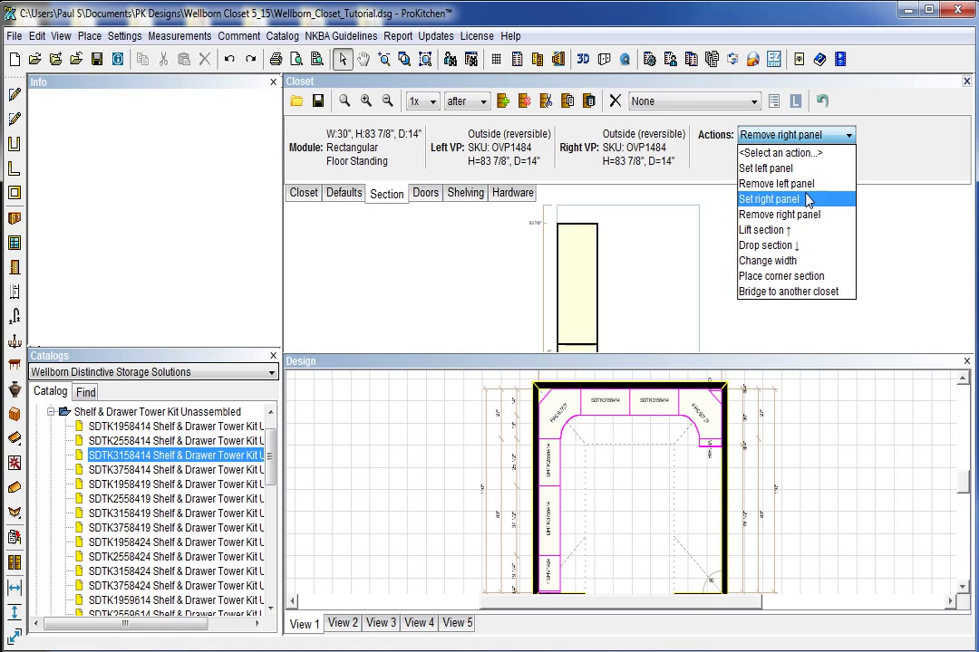
{"action": "left_click", "coordinate": [324, 199]}
{"action": "left_click", "coordinate": [317, 201]}
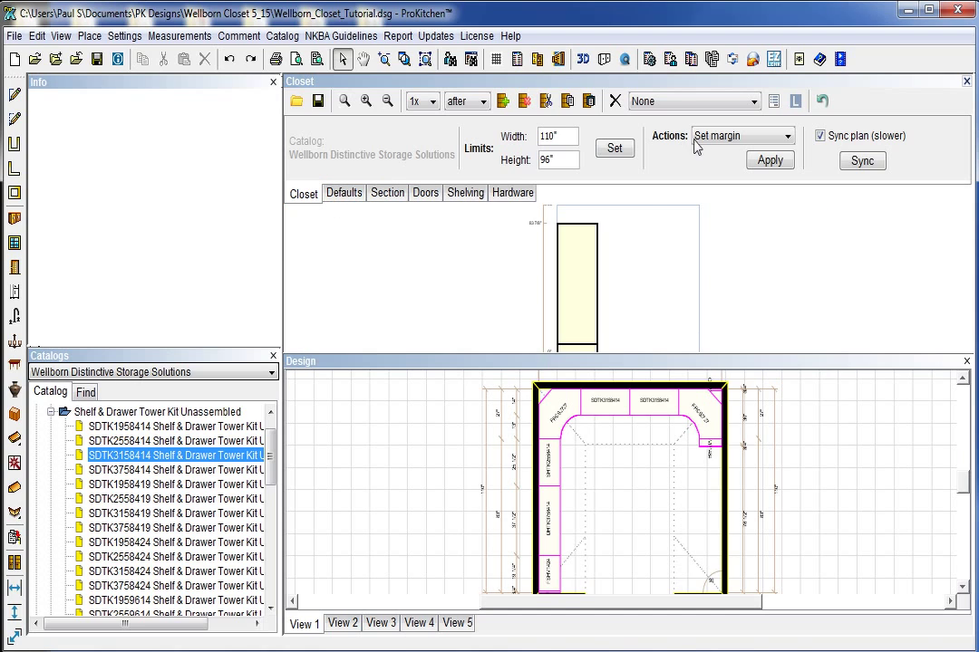
{"action": "left_click", "coordinate": [761, 163]}
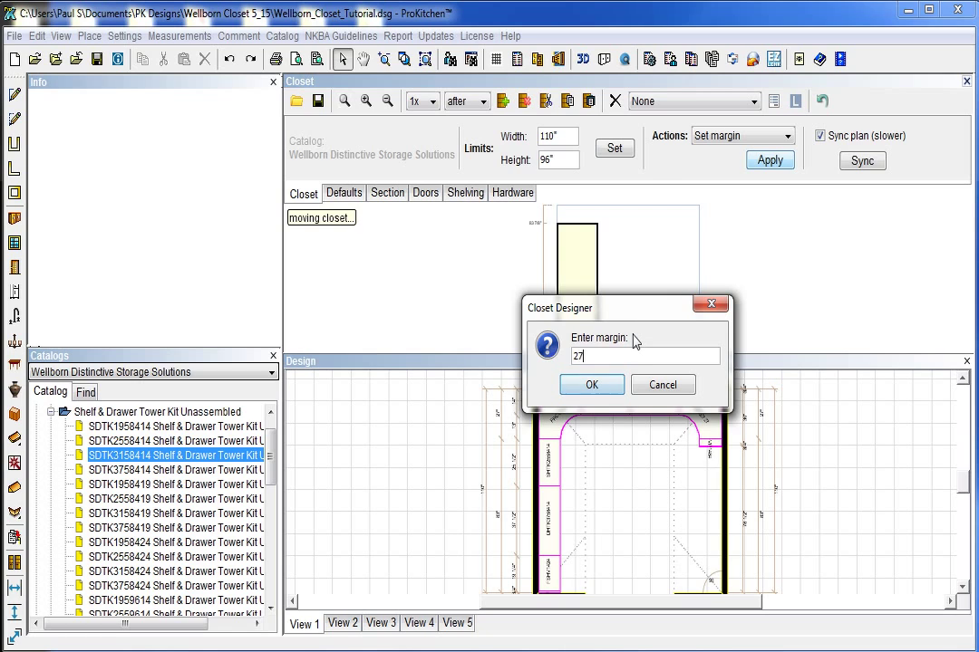
{"action": "type", "text": "27"}
{"action": "left_click", "coordinate": [600, 389]}
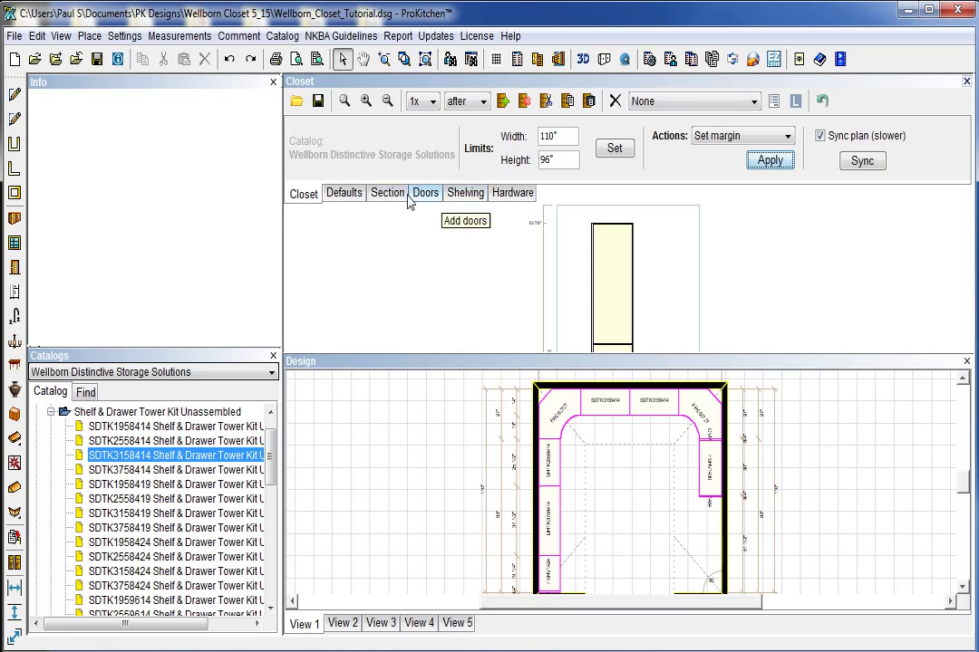
- Add a second 30-inch section to the right-wall run
{"action": "left_click", "coordinate": [340, 200]}
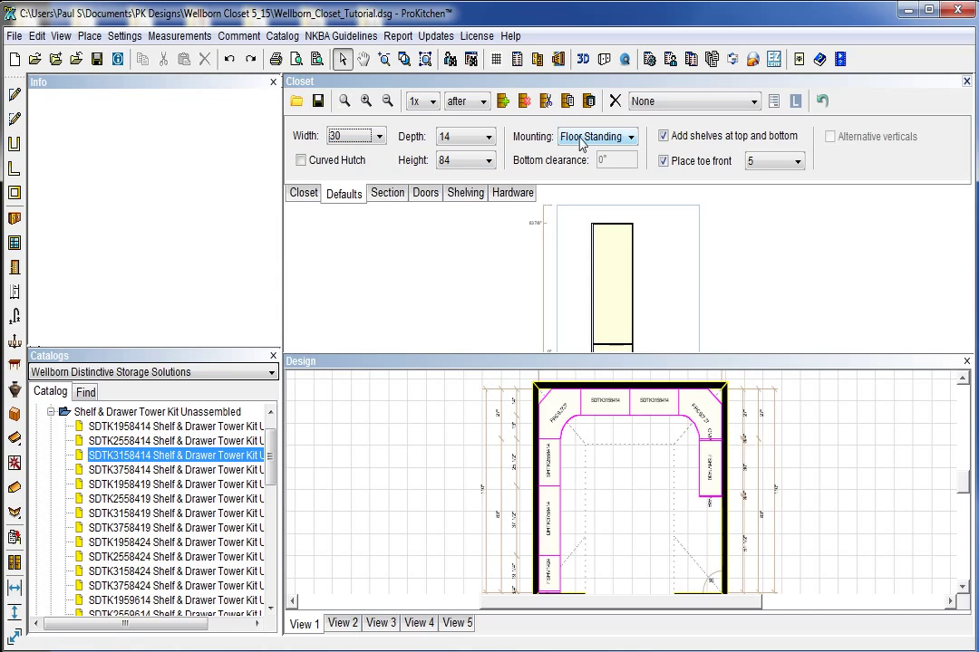
{"action": "left_click", "coordinate": [502, 102]}
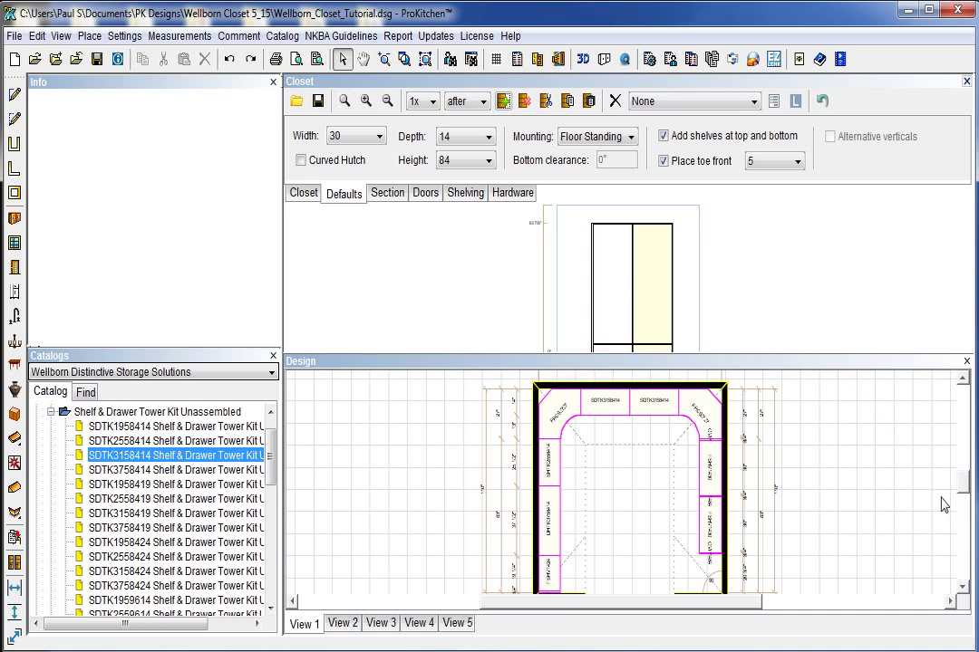
{"action": "scroll", "coordinate": [736, 587], "scroll_direction": "up", "scroll_amount": 1}
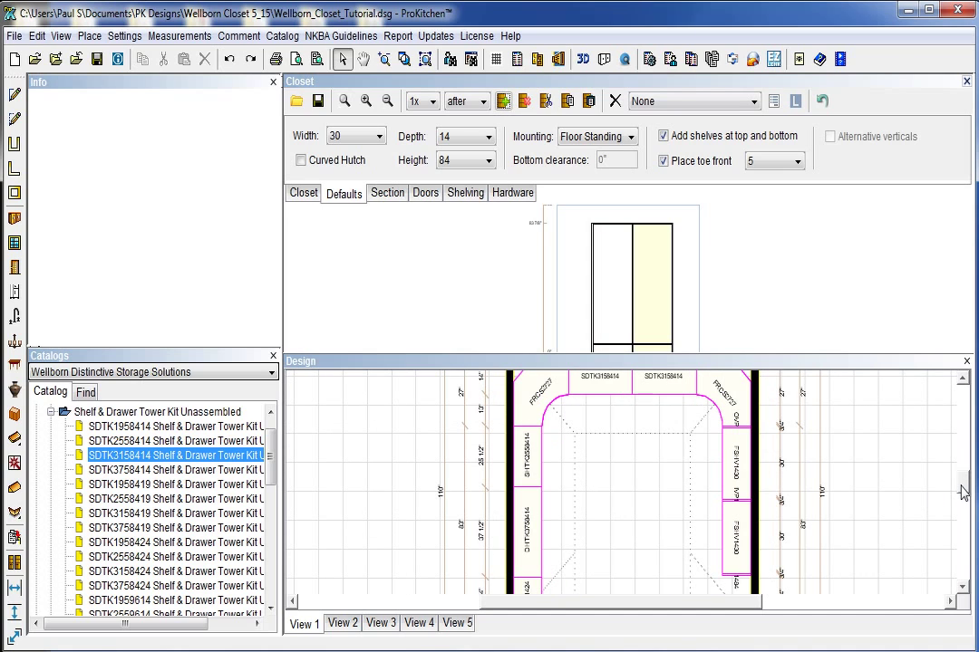
{"action": "scroll", "coordinate": [962, 493], "scroll_direction": "down", "scroll_amount": 1}
{"action": "scroll", "coordinate": [816, 523], "scroll_direction": "up", "scroll_amount": 1}
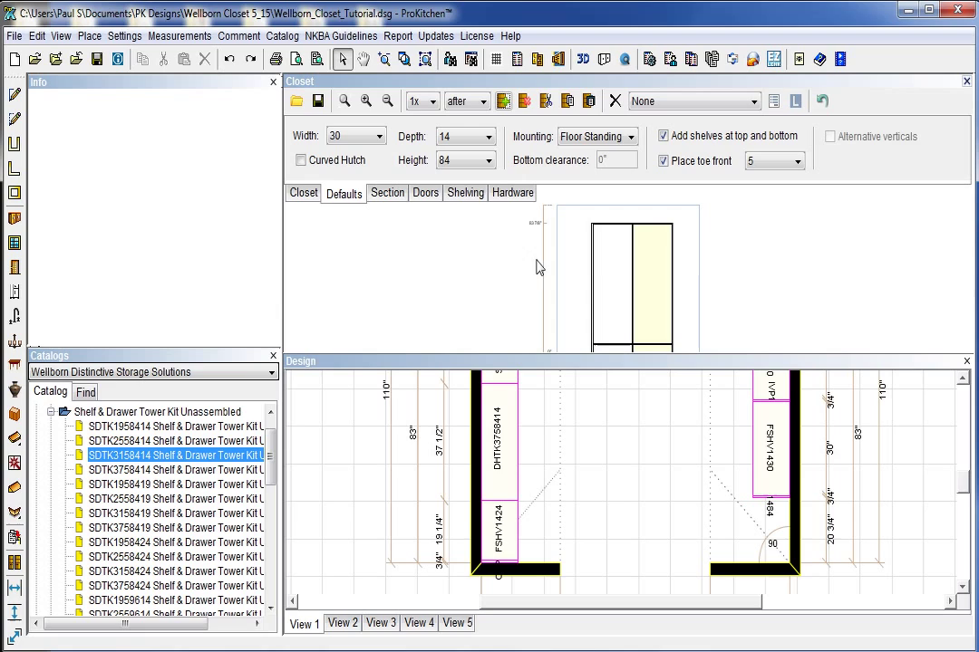
- Change the default section width to 18 and add an 18-inch section below
{"action": "left_click", "coordinate": [352, 136]}
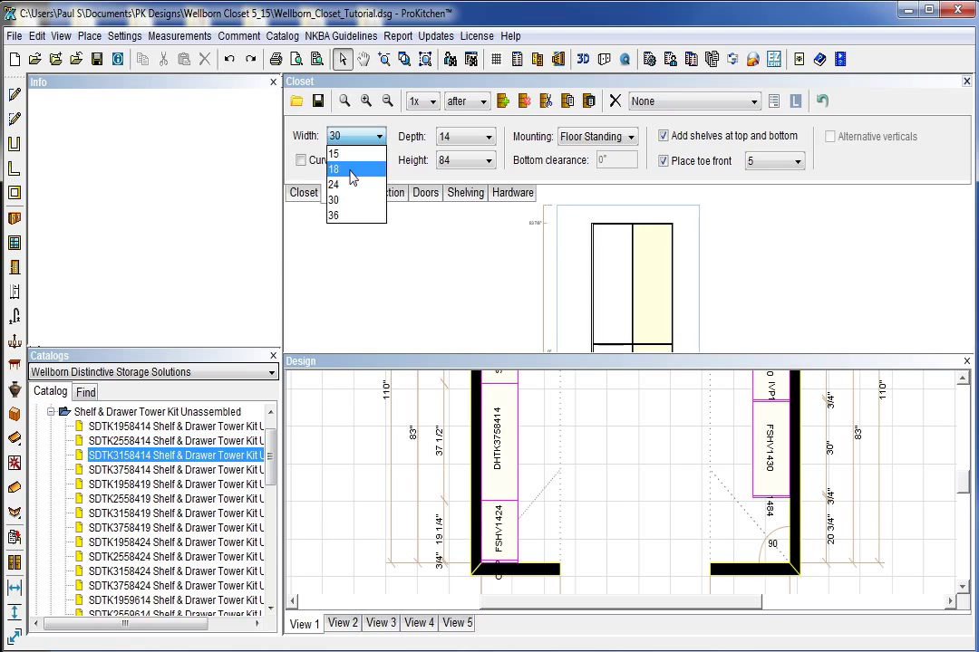
{"action": "left_click", "coordinate": [350, 172]}
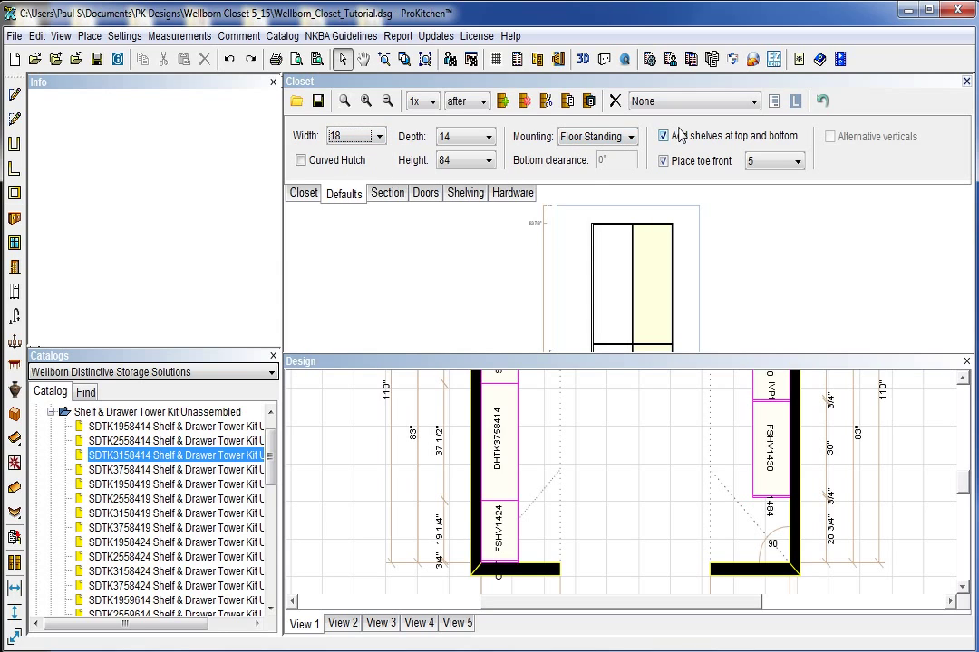
{"action": "left_click", "coordinate": [503, 101]}
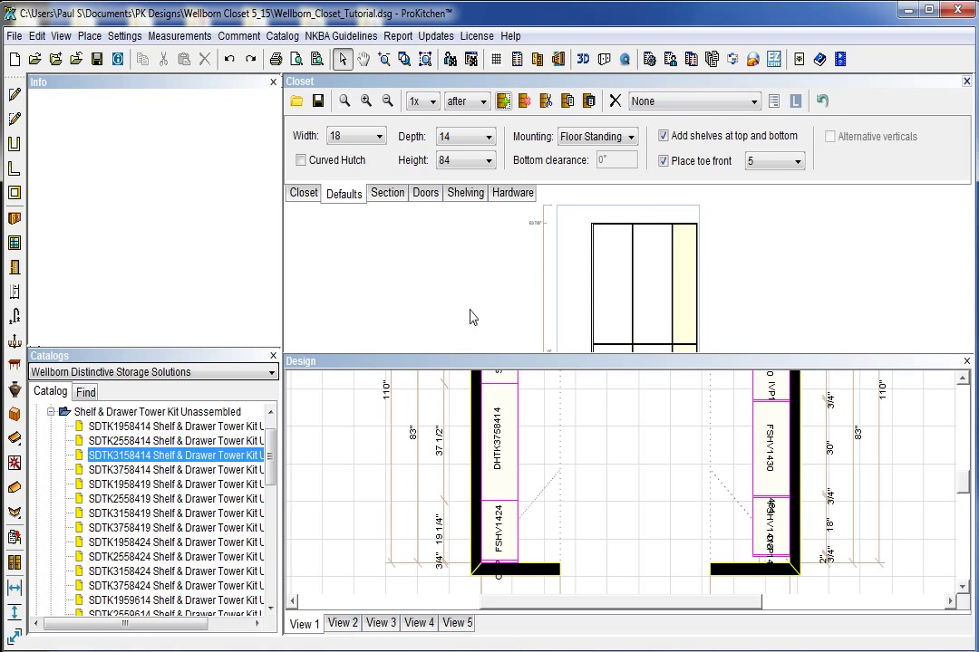
- Change the bottom right-wall section's width from 18 to a custom 20 inches
{"action": "left_click", "coordinate": [387, 194]}
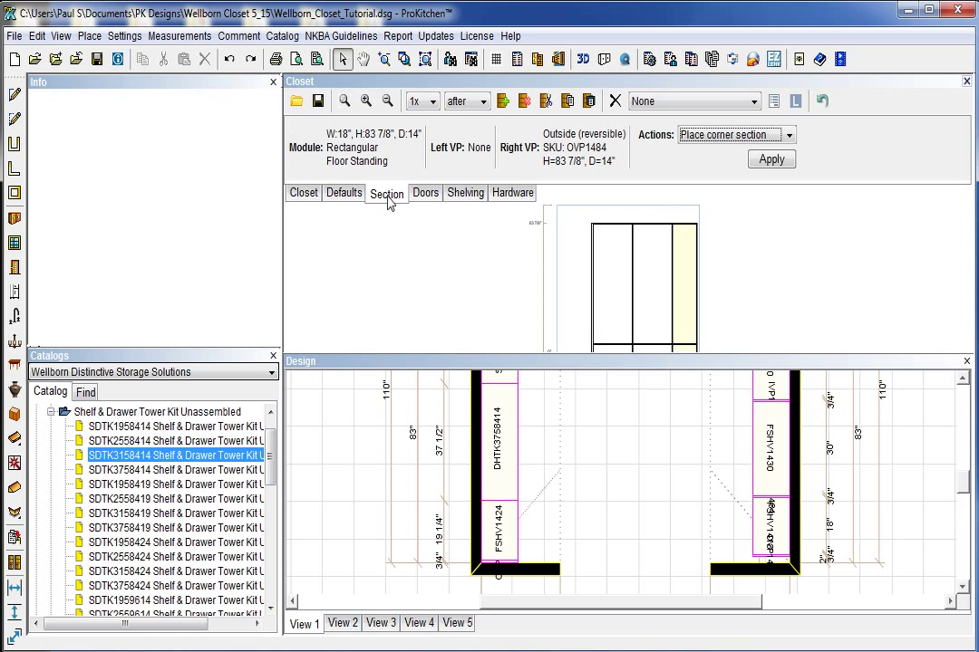
{"action": "left_click", "coordinate": [714, 136]}
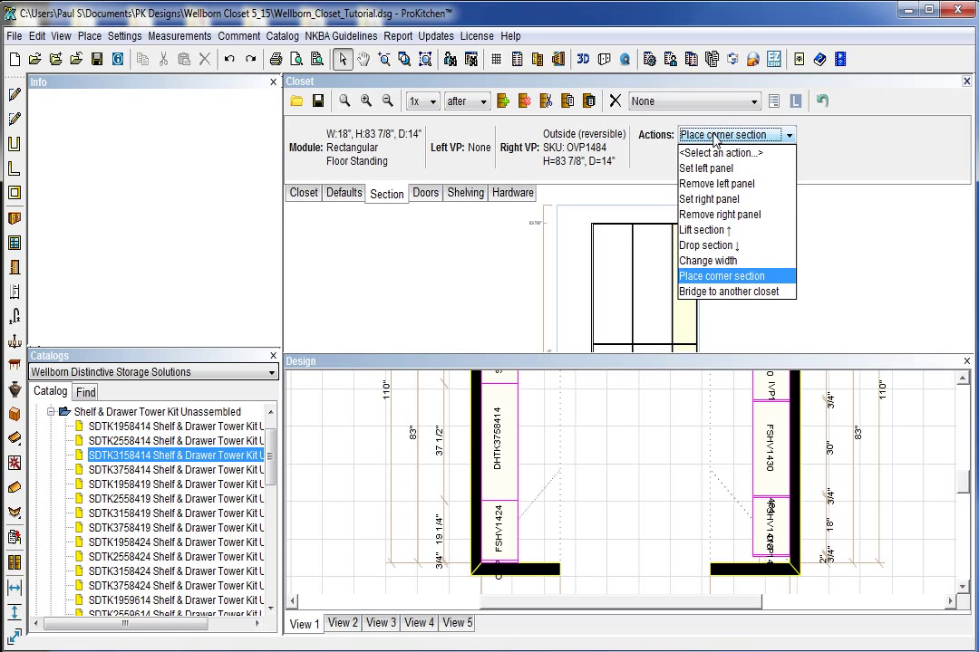
{"action": "left_click", "coordinate": [711, 261]}
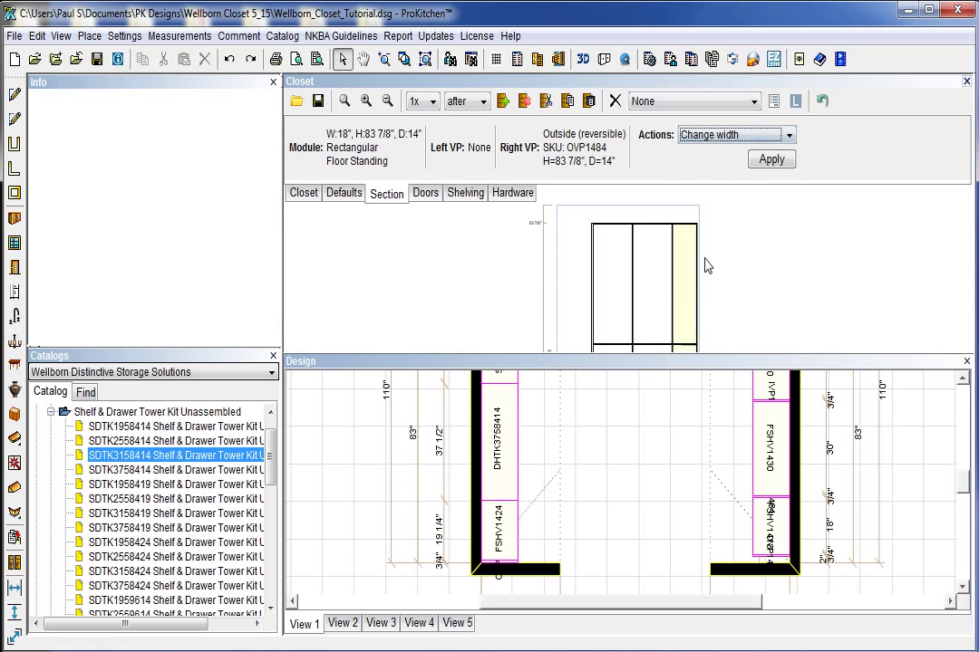
{"action": "left_click", "coordinate": [771, 159]}
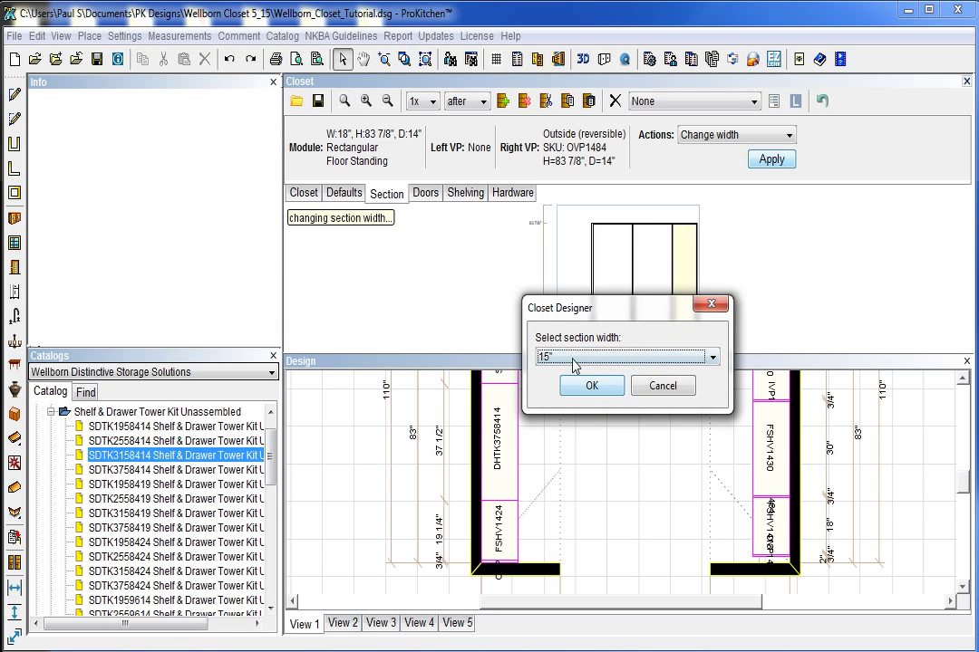
{"action": "left_click", "coordinate": [573, 359]}
{"action": "left_click", "coordinate": [569, 451]}
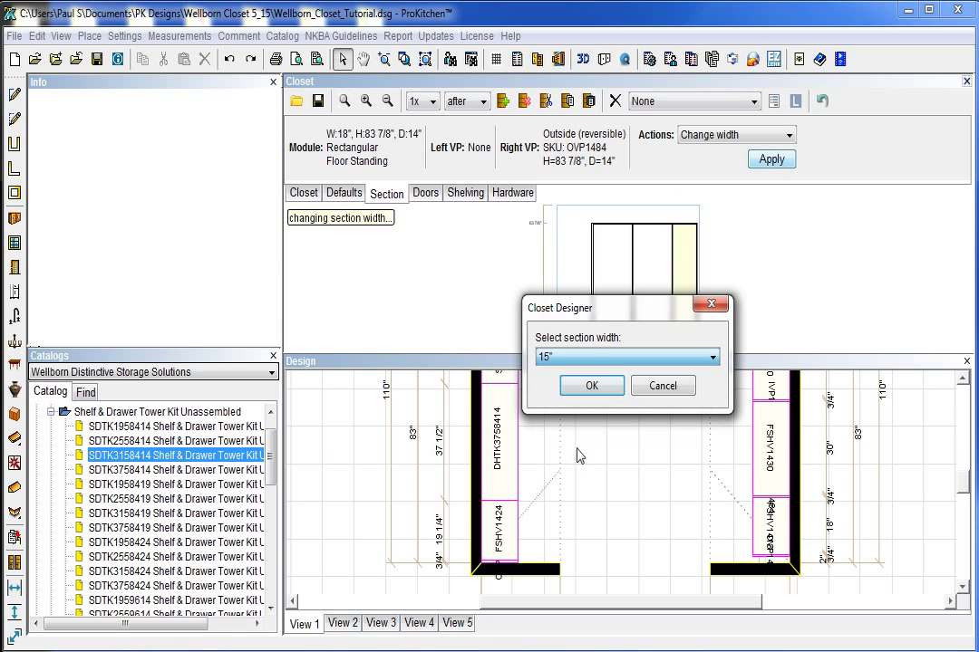
{"action": "left_click", "coordinate": [604, 390]}
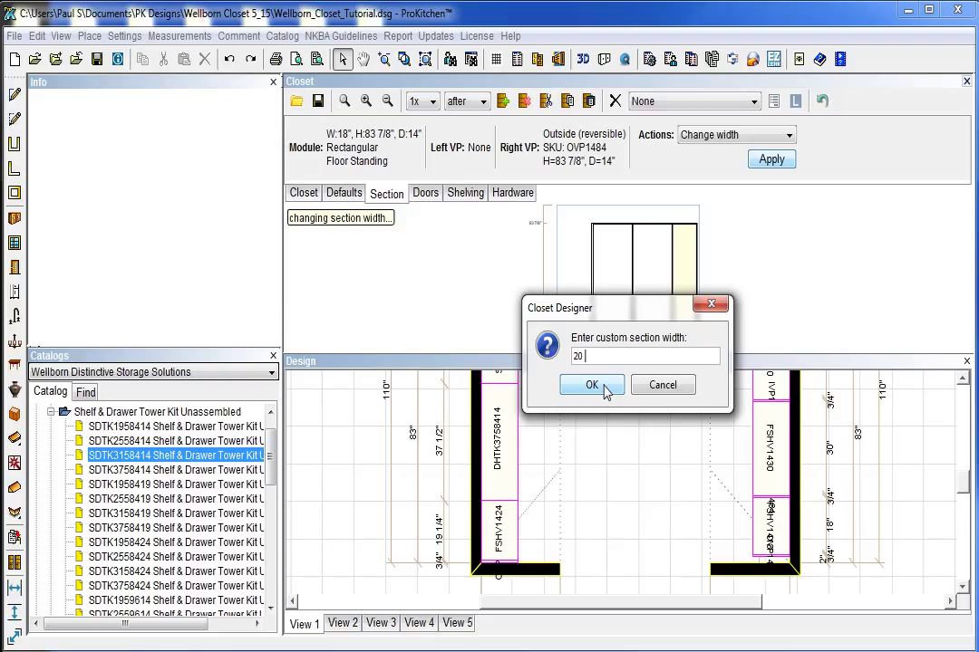
{"action": "left_click", "coordinate": [605, 388]}
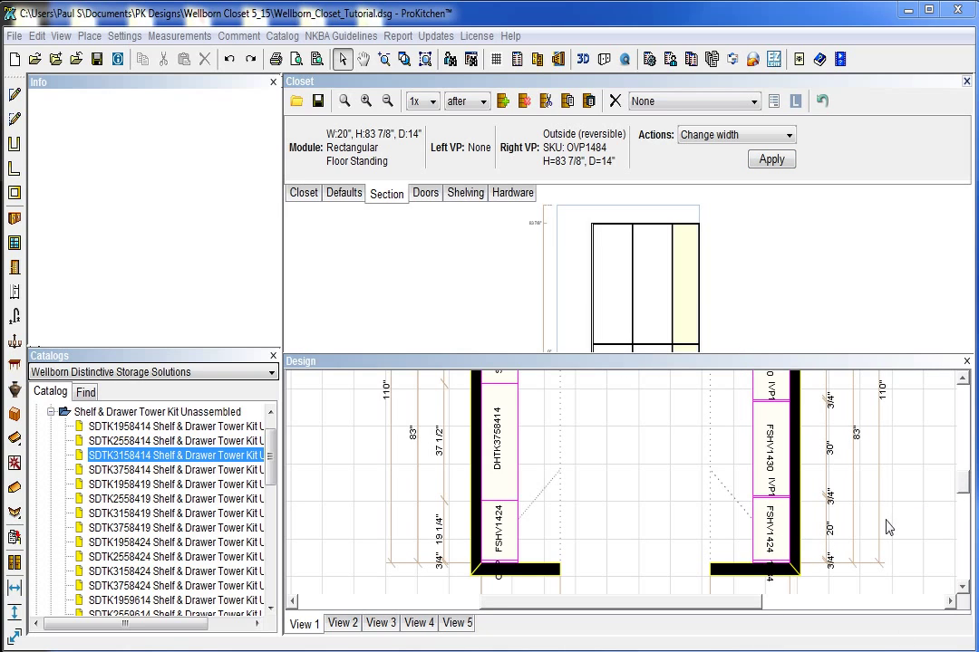
{"action": "scroll", "coordinate": [896, 513], "scroll_direction": "down", "scroll_amount": 2}
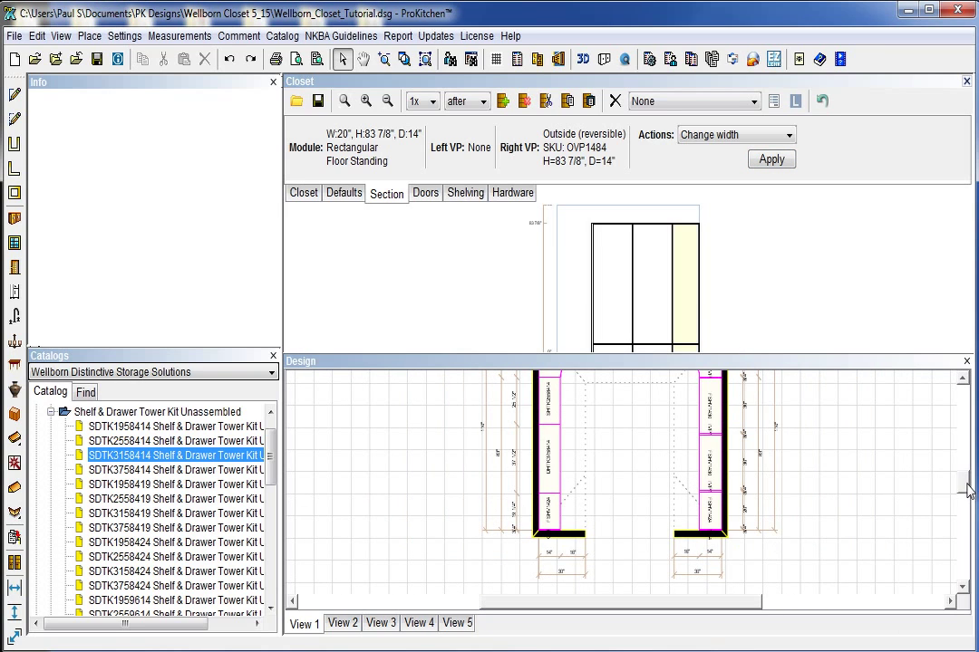
- Add a 29" DDF1528CND door pair with L+R pair hinges to the top of the first 30-inch section
{"action": "left_click_drag", "start_coordinate": [968, 490], "coordinate": [968, 485]}
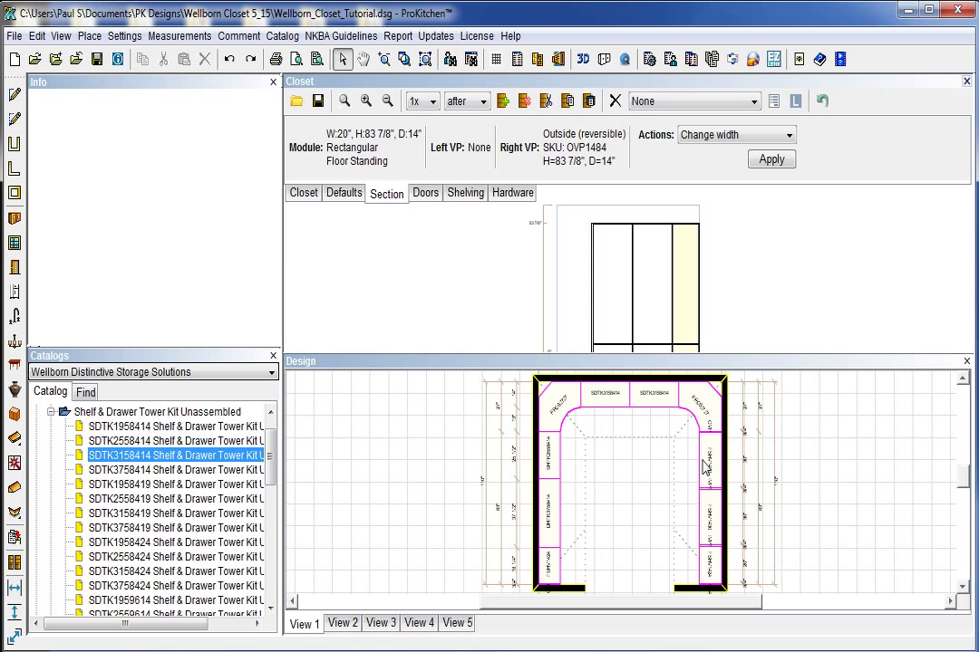
{"action": "left_click", "coordinate": [614, 284]}
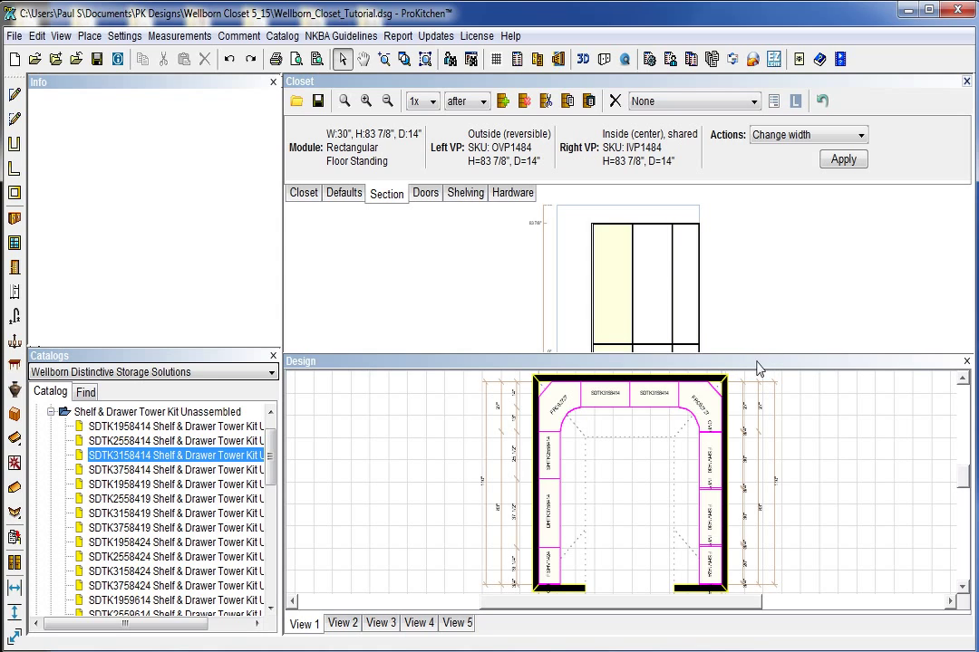
{"action": "left_click", "coordinate": [425, 193]}
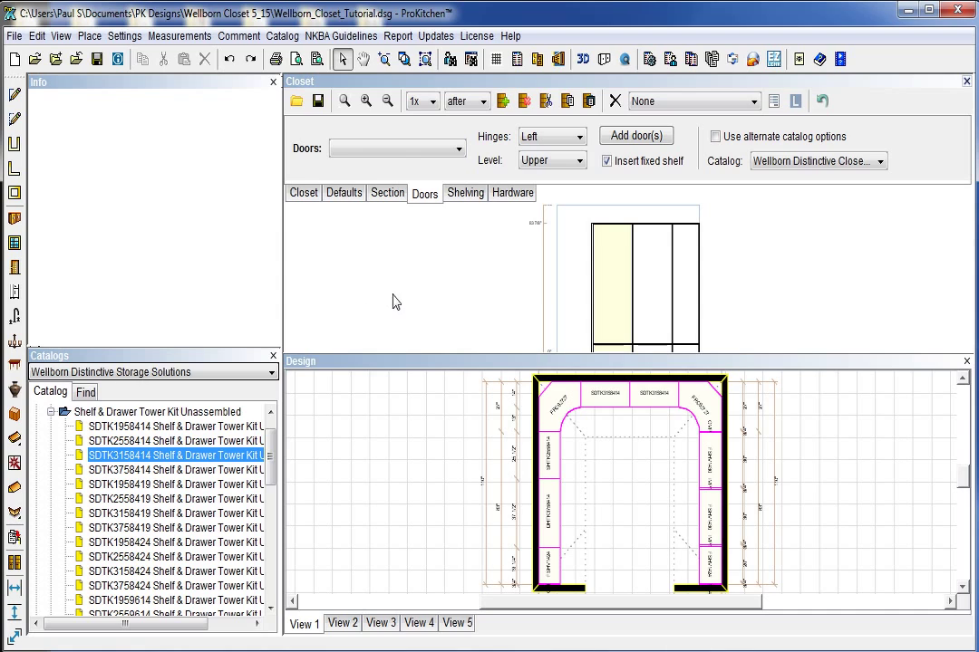
{"action": "left_click", "coordinate": [393, 149]}
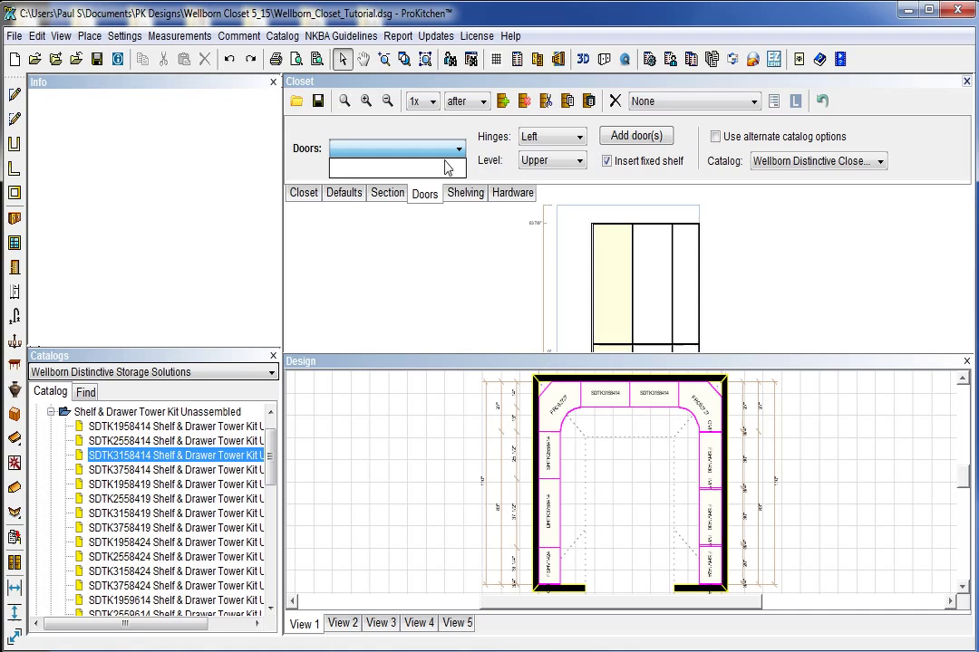
{"action": "left_click", "coordinate": [533, 145]}
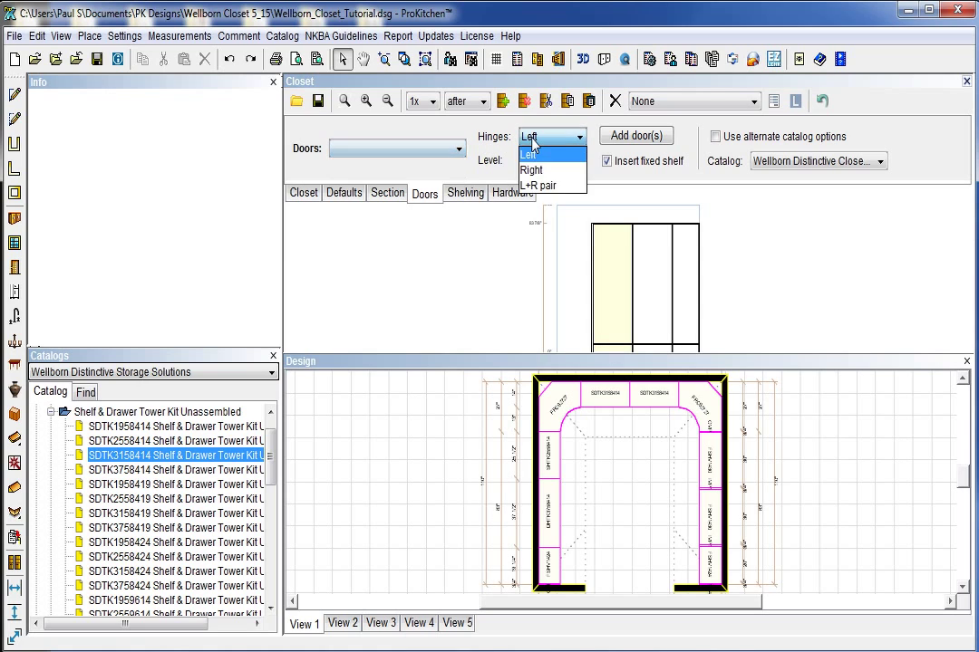
{"action": "left_click", "coordinate": [540, 186]}
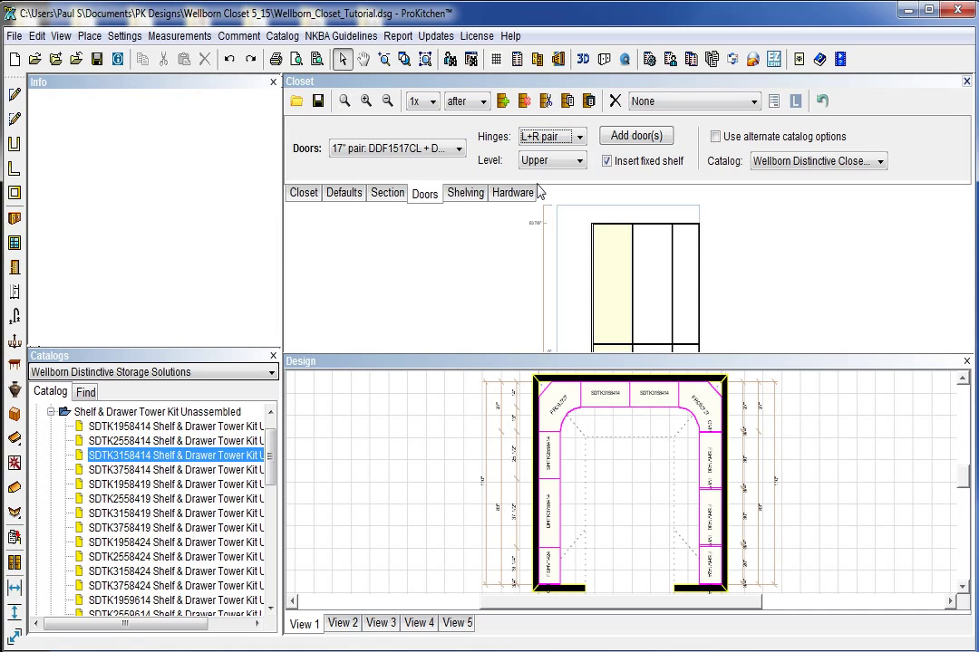
{"action": "left_click", "coordinate": [396, 154]}
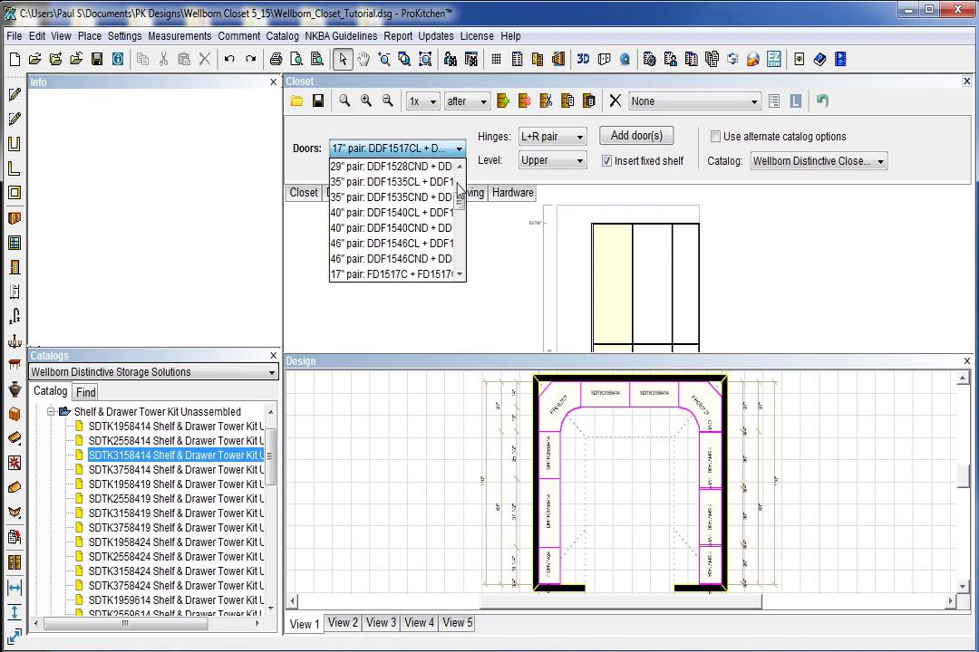
{"action": "left_click", "coordinate": [398, 168]}
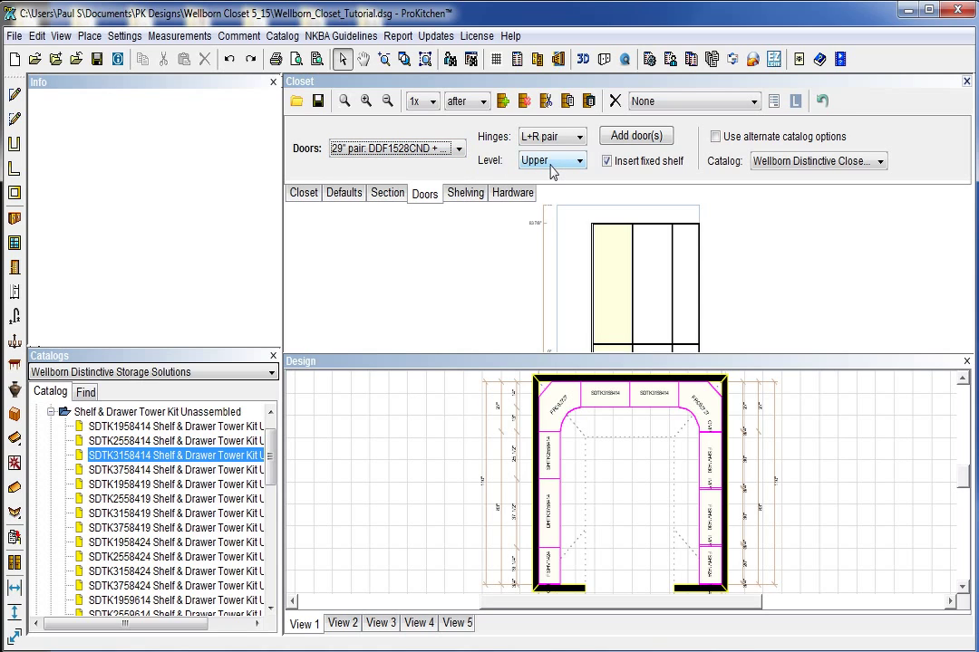
{"action": "left_click", "coordinate": [637, 138]}
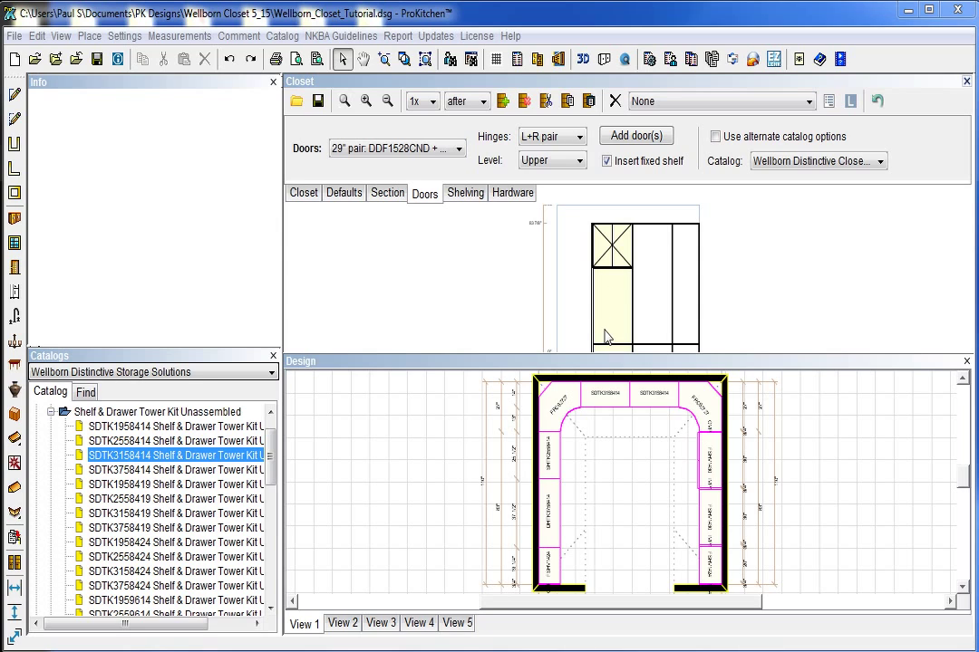
- Replicate shelves in the left section's lower part, then add a lower 35" DDF1535CND door pair to the middle section
{"action": "left_click", "coordinate": [462, 198]}
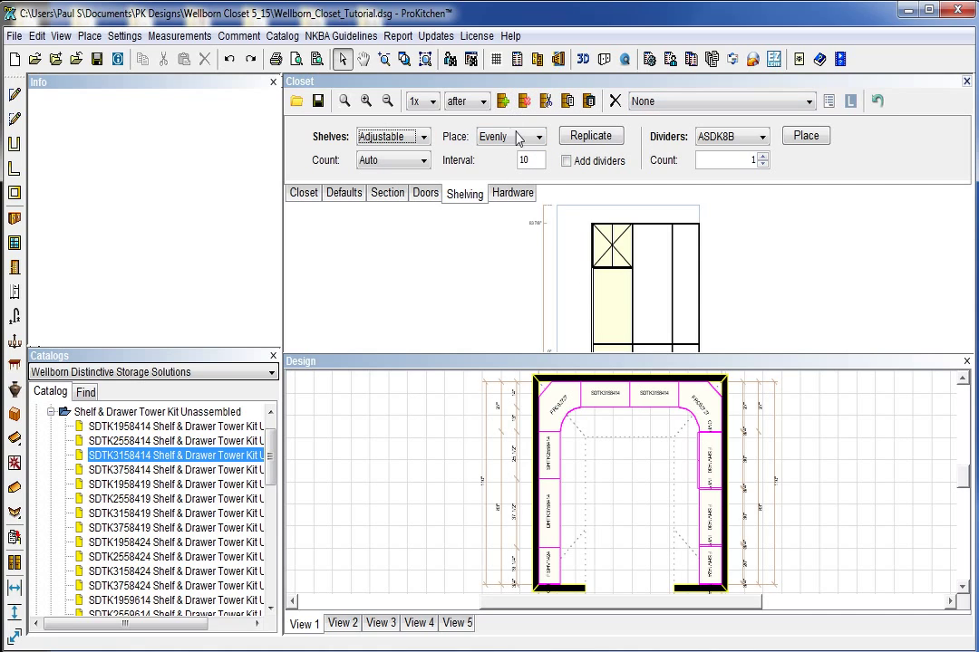
{"action": "left_click", "coordinate": [587, 137]}
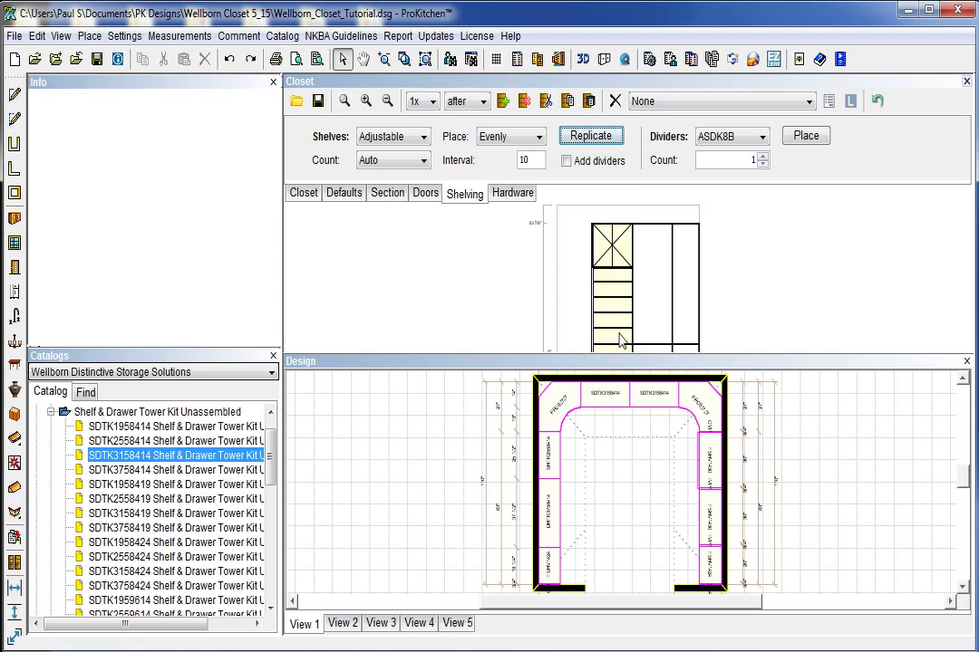
{"action": "left_click", "coordinate": [658, 305]}
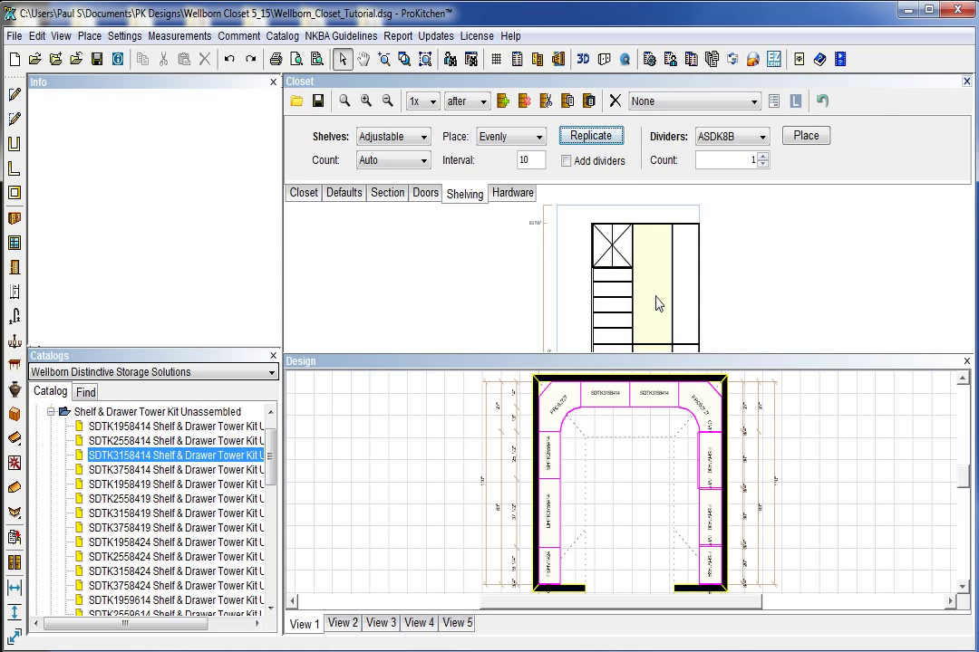
{"action": "left_click", "coordinate": [425, 194]}
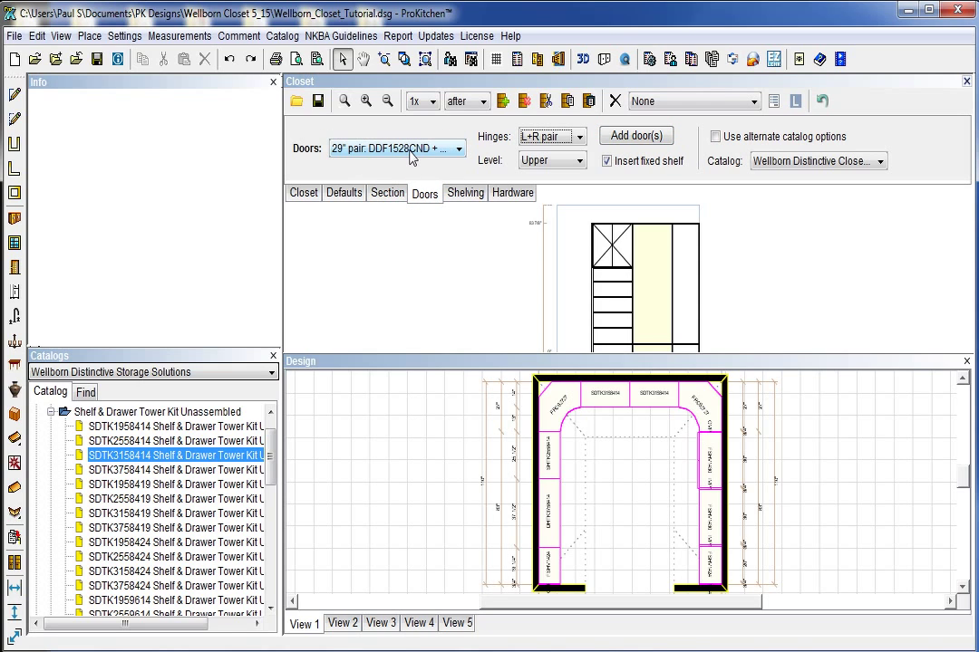
{"action": "left_click", "coordinate": [410, 154]}
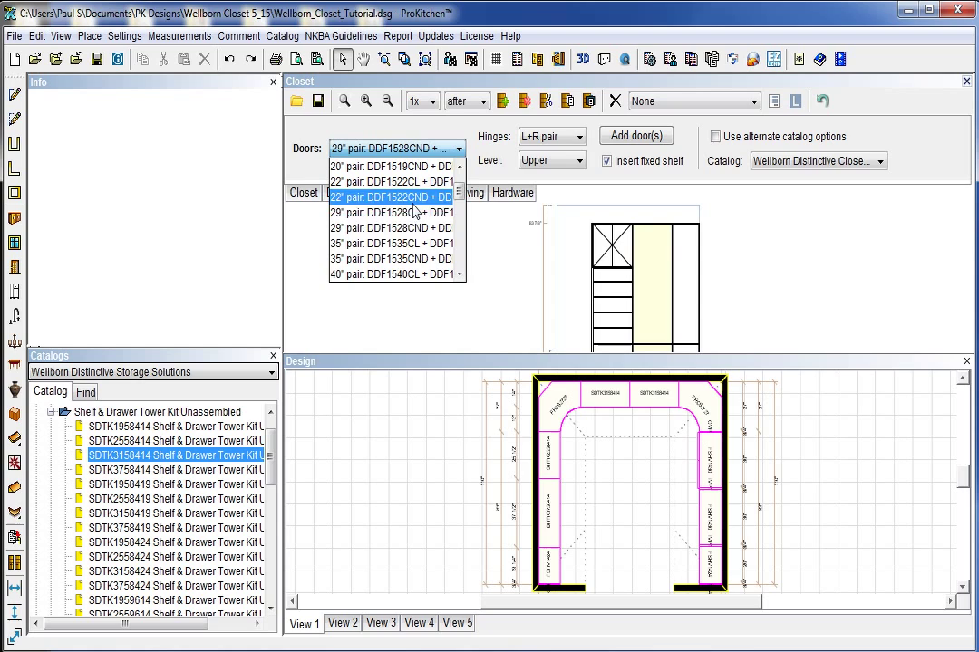
{"action": "left_click", "coordinate": [408, 260]}
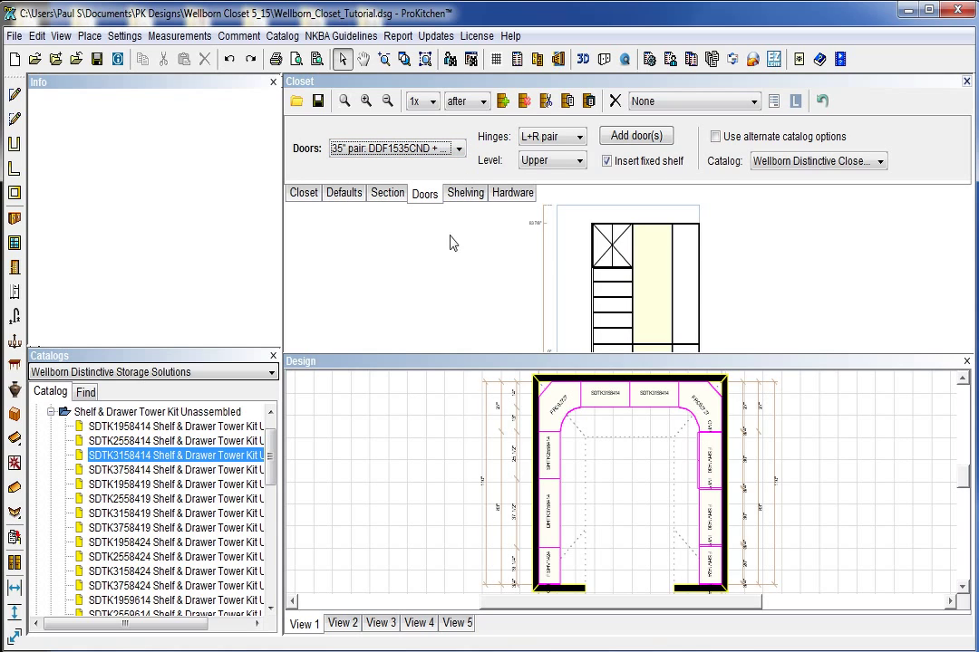
{"action": "left_click", "coordinate": [548, 161]}
{"action": "left_click", "coordinate": [548, 194]}
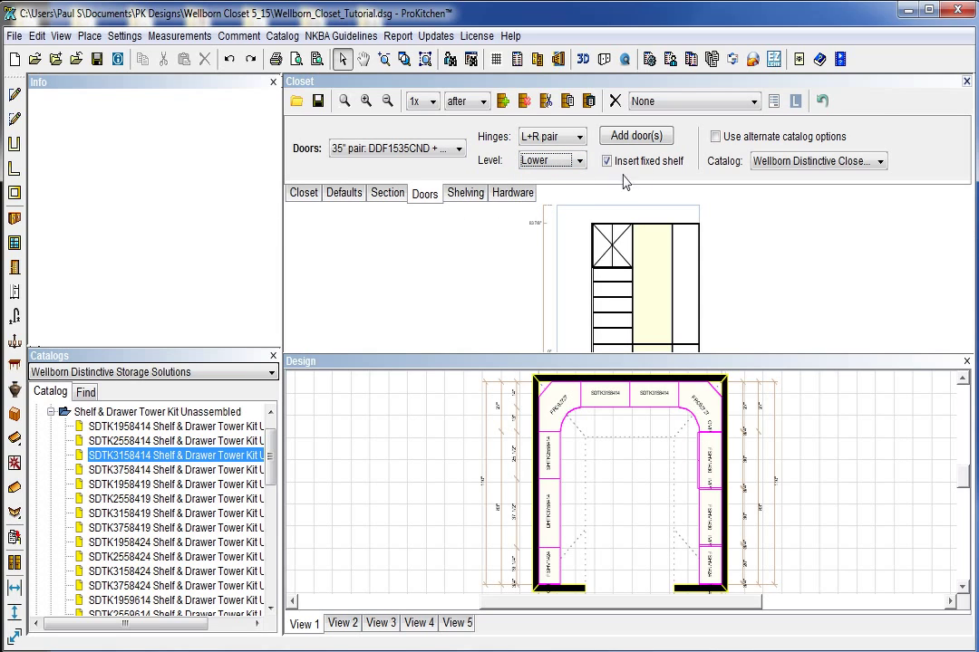
{"action": "left_click", "coordinate": [634, 139]}
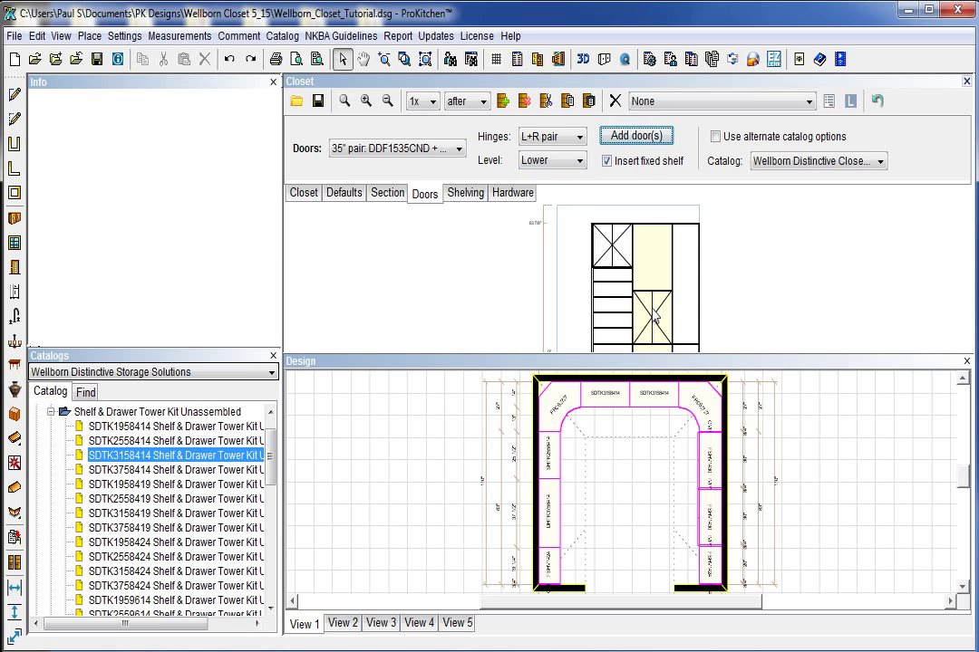
- Replicate adjustable shelves above the middle section's door, then delete the top 10. ASHV1430 shelf
{"action": "left_click", "coordinate": [463, 193]}
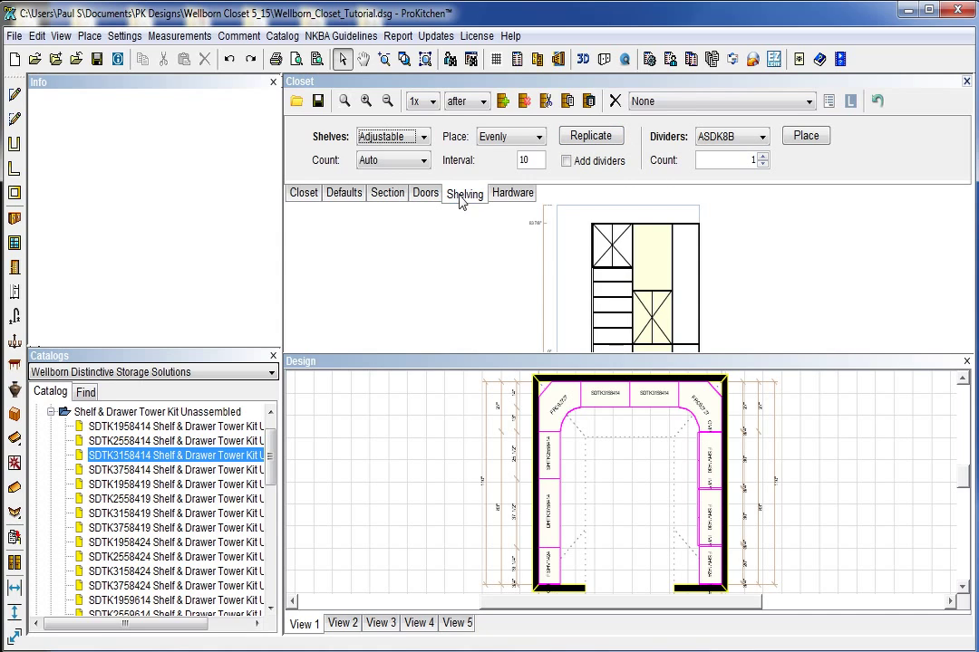
{"action": "left_click", "coordinate": [588, 143]}
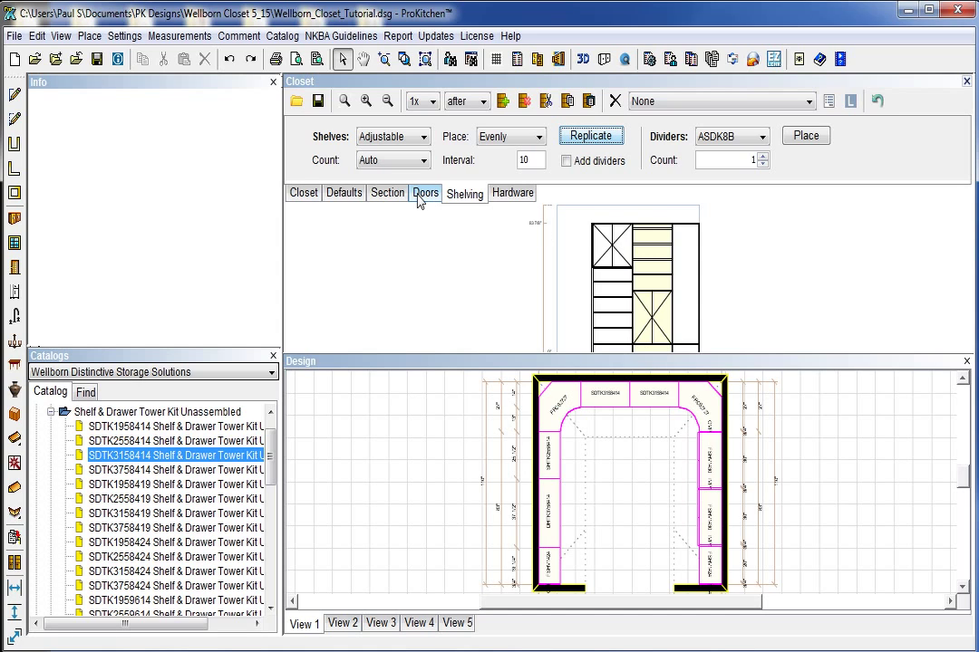
{"action": "left_click", "coordinate": [728, 105]}
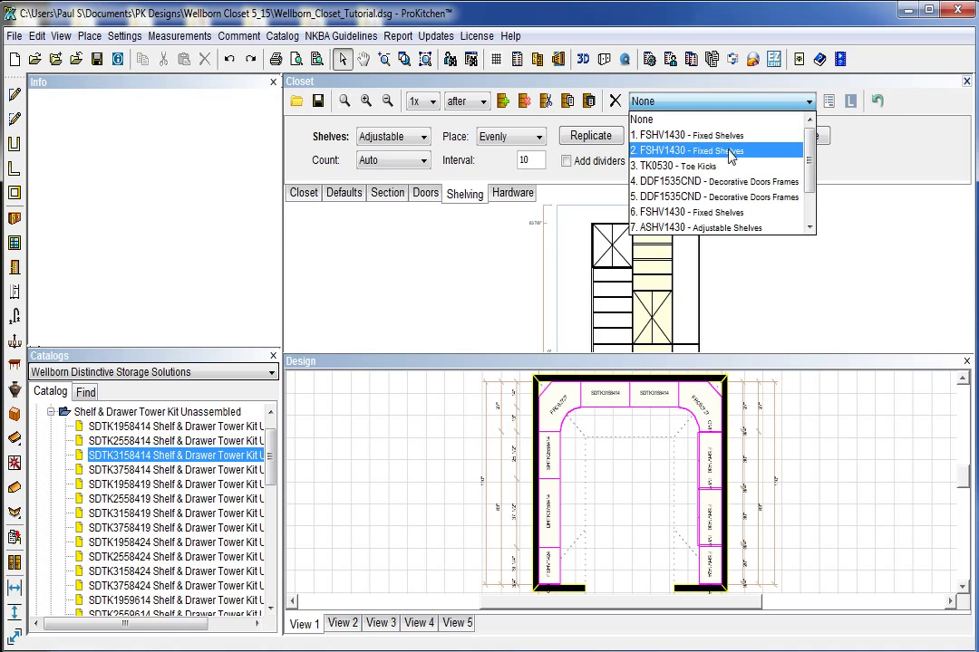
{"action": "scroll", "coordinate": [797, 190], "scroll_direction": "down", "scroll_amount": 1}
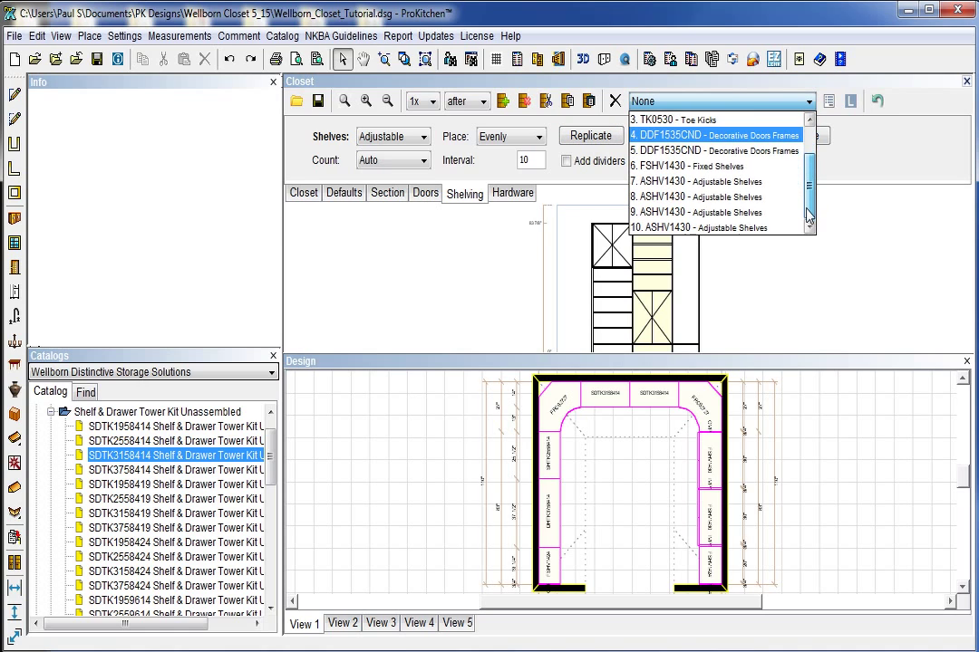
{"action": "left_click", "coordinate": [743, 228]}
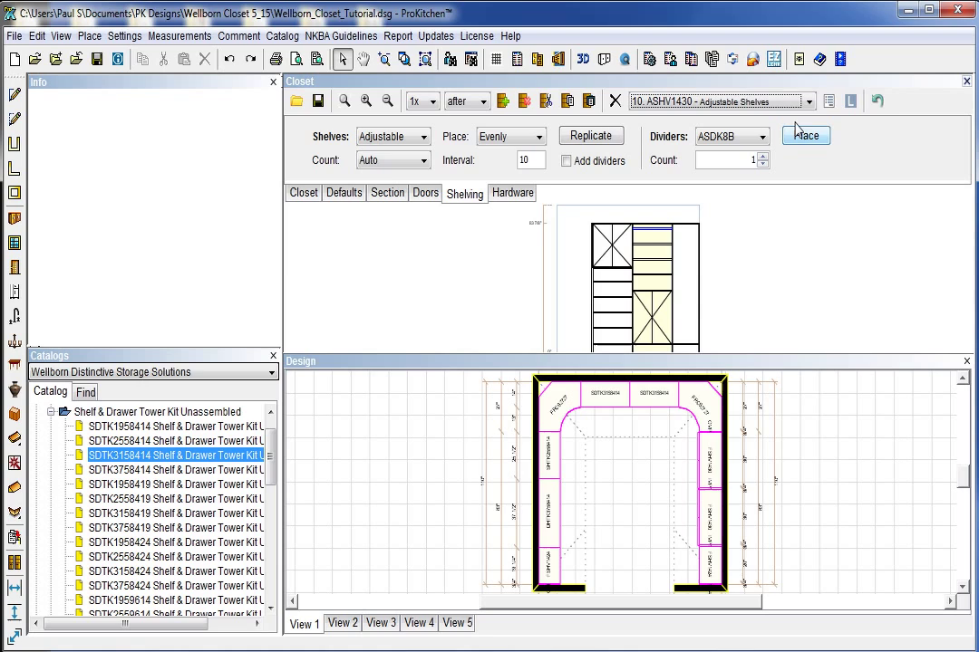
{"action": "left_click", "coordinate": [615, 101]}
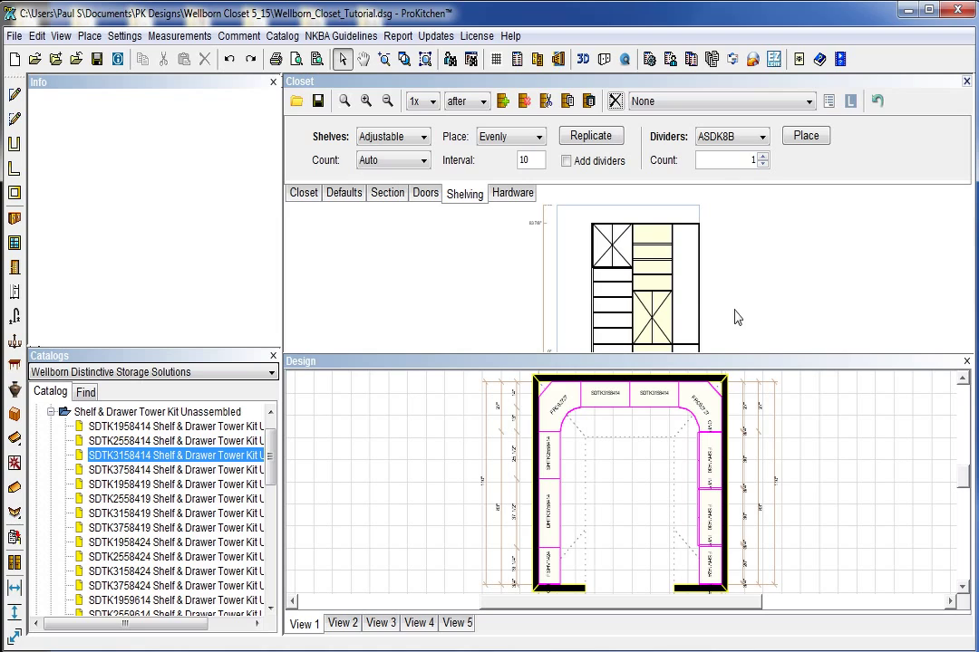
- Fill the right 20-inch section with Shoe shelves, count set to Auto
{"action": "left_click", "coordinate": [688, 310]}
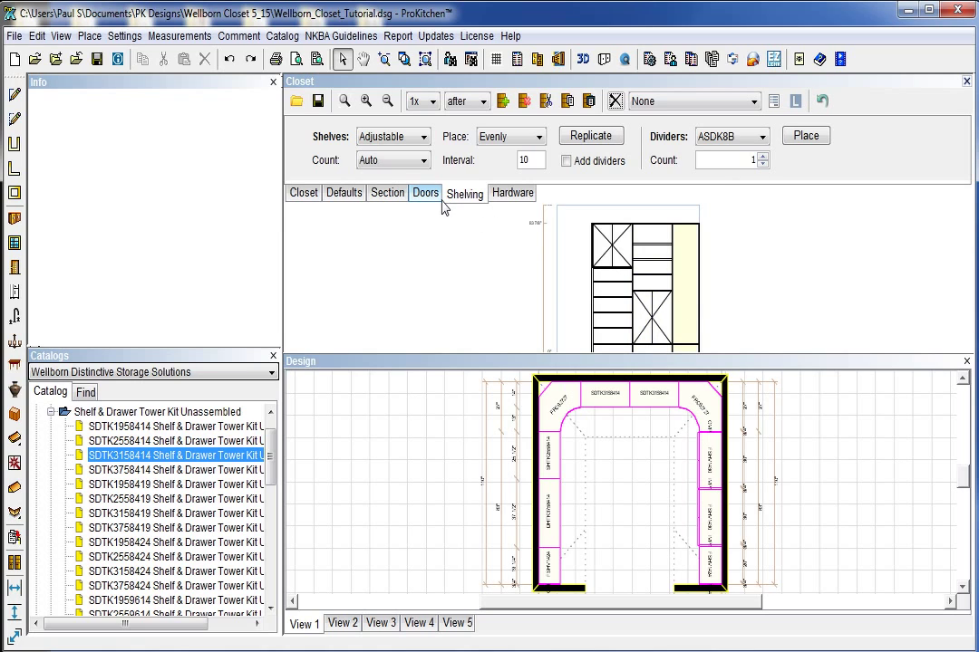
{"action": "left_click", "coordinate": [498, 201]}
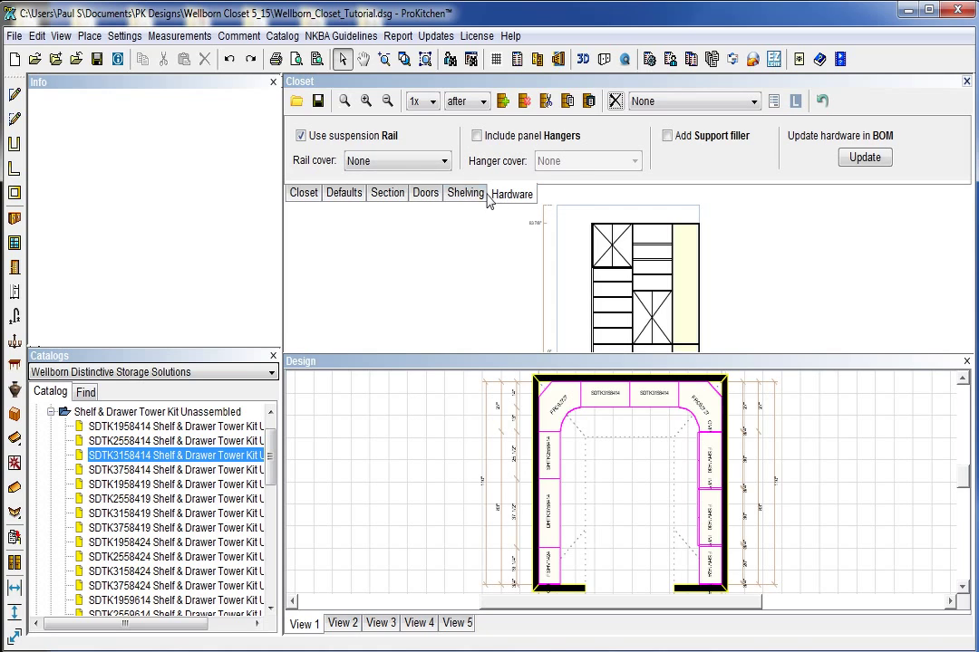
{"action": "left_click", "coordinate": [463, 195]}
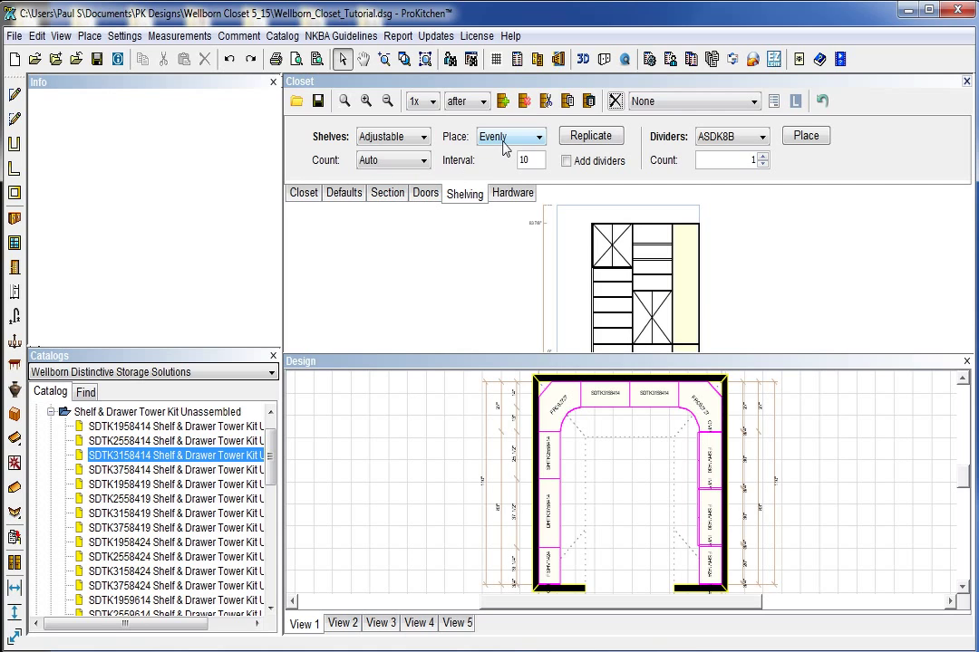
{"action": "left_click", "coordinate": [423, 138]}
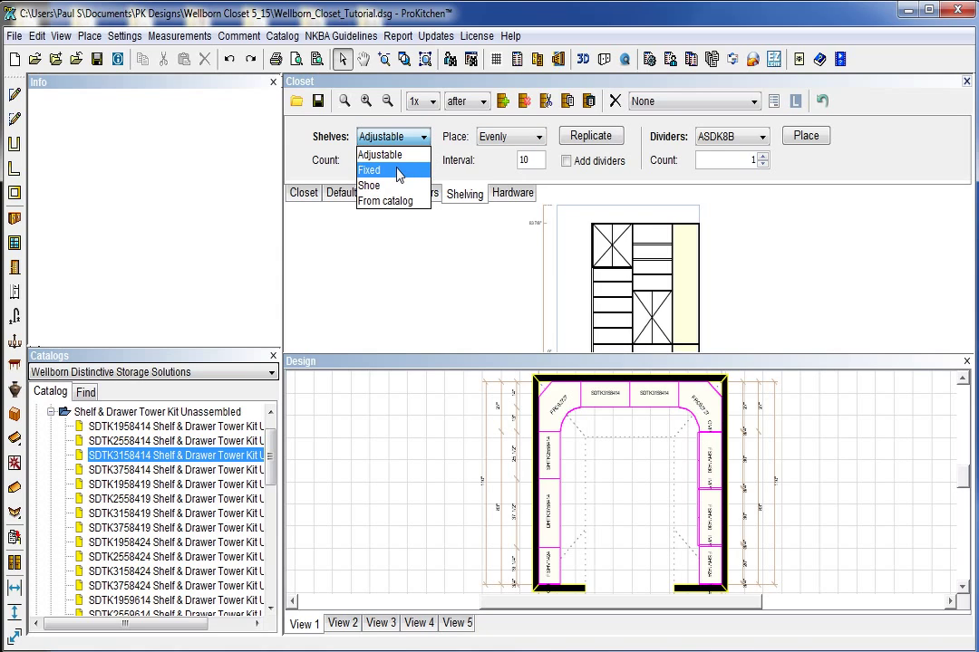
{"action": "left_click", "coordinate": [394, 185]}
{"action": "left_click", "coordinate": [399, 161]}
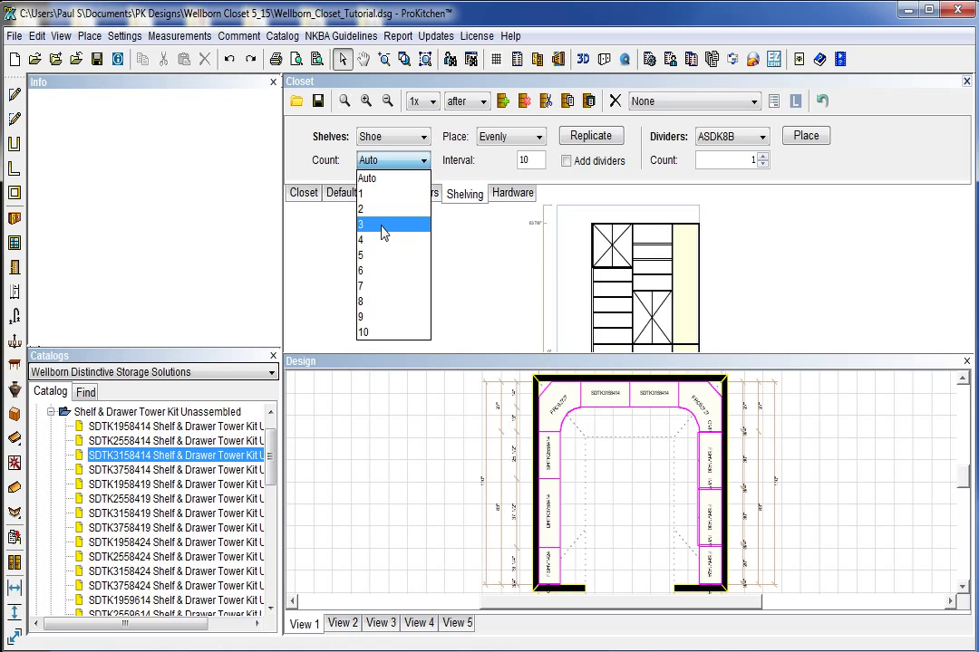
{"action": "left_click", "coordinate": [478, 175]}
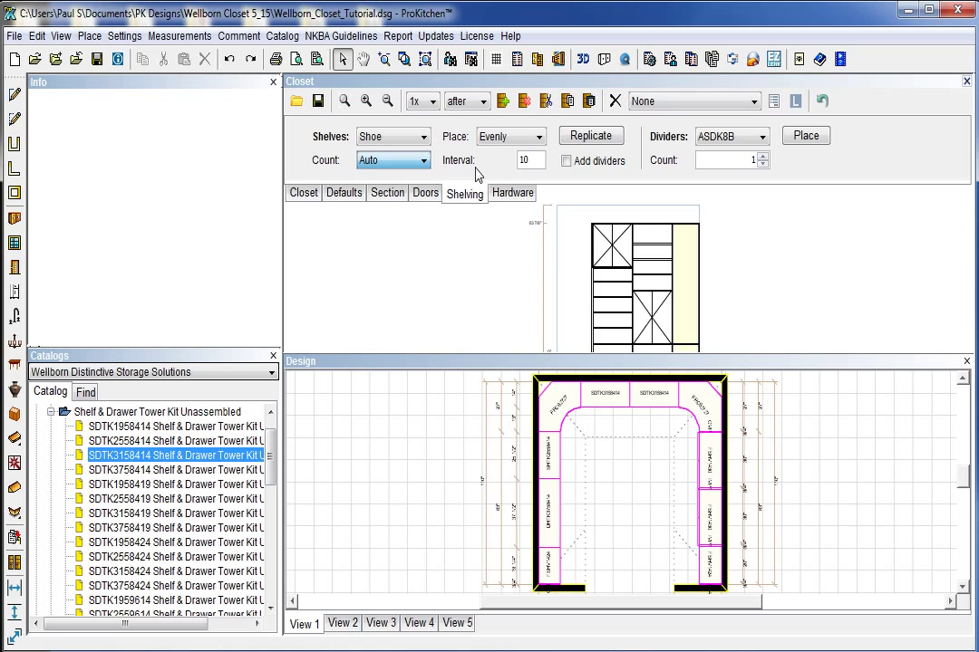
{"action": "left_click", "coordinate": [588, 136]}
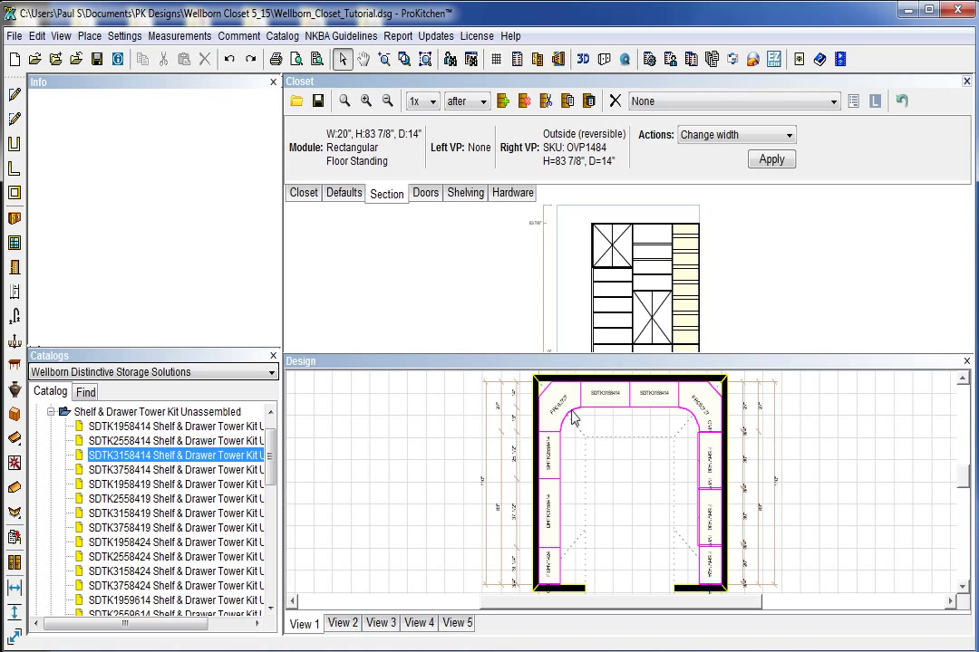
- Close the closet editor, reopen it via Closet1 > Edit Closet, and close it again to show the enlarged plan
{"action": "left_click", "coordinate": [966, 83]}
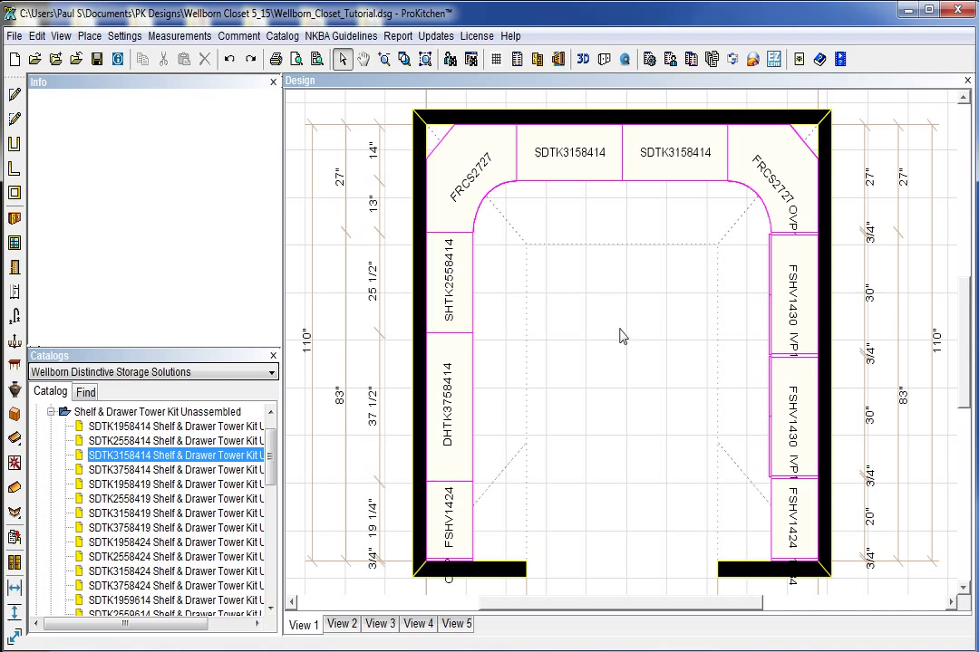
{"action": "right_click", "coordinate": [451, 347]}
{"action": "mouse_move", "coordinate": [485, 417]}
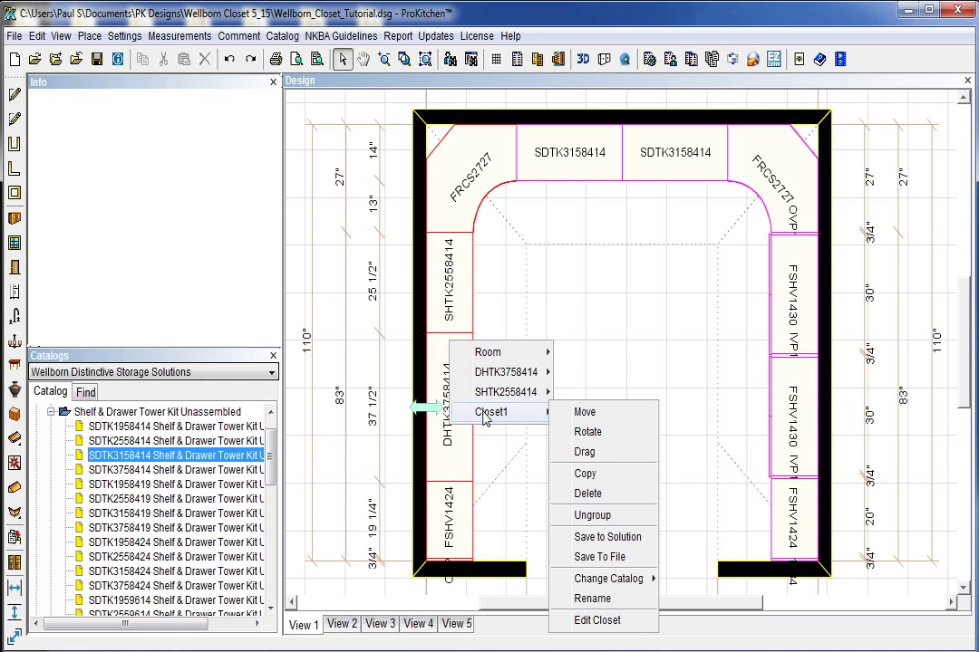
{"action": "left_click", "coordinate": [581, 620]}
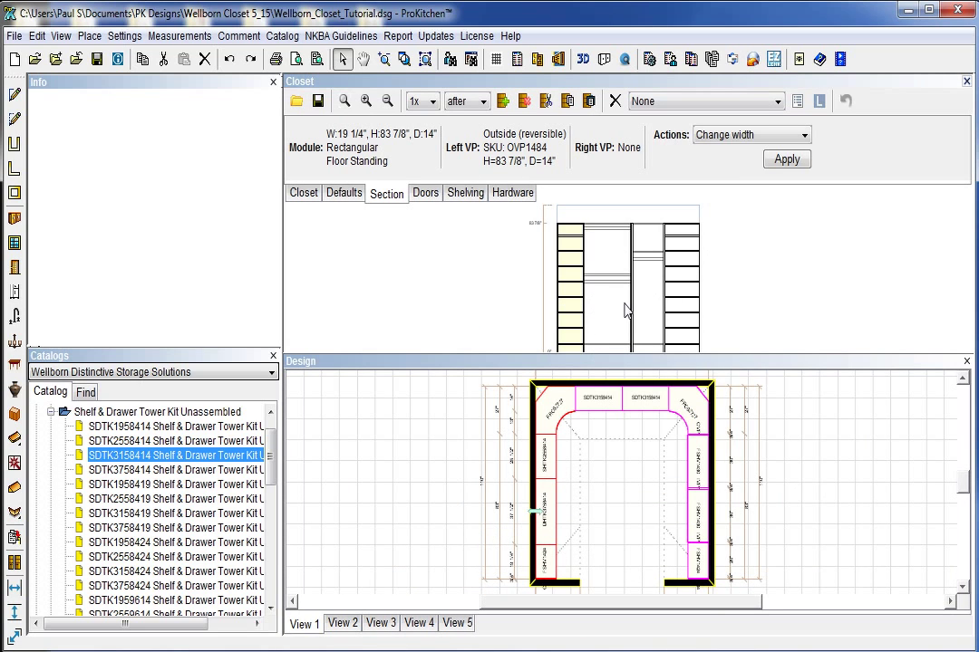
{"action": "left_click", "coordinate": [966, 80]}
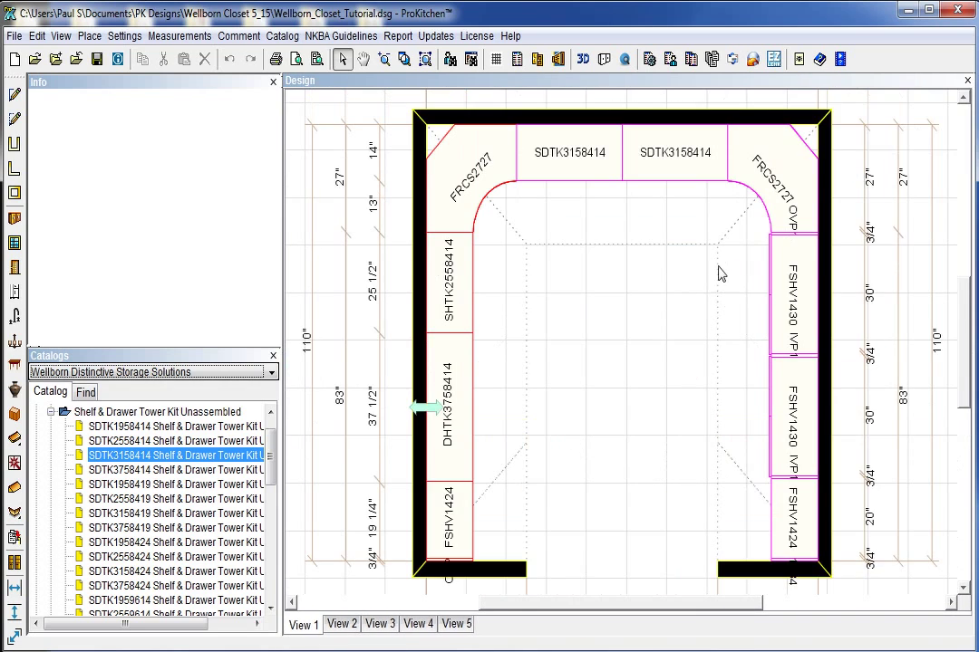
{"action": "left_click", "coordinate": [537, 60]}
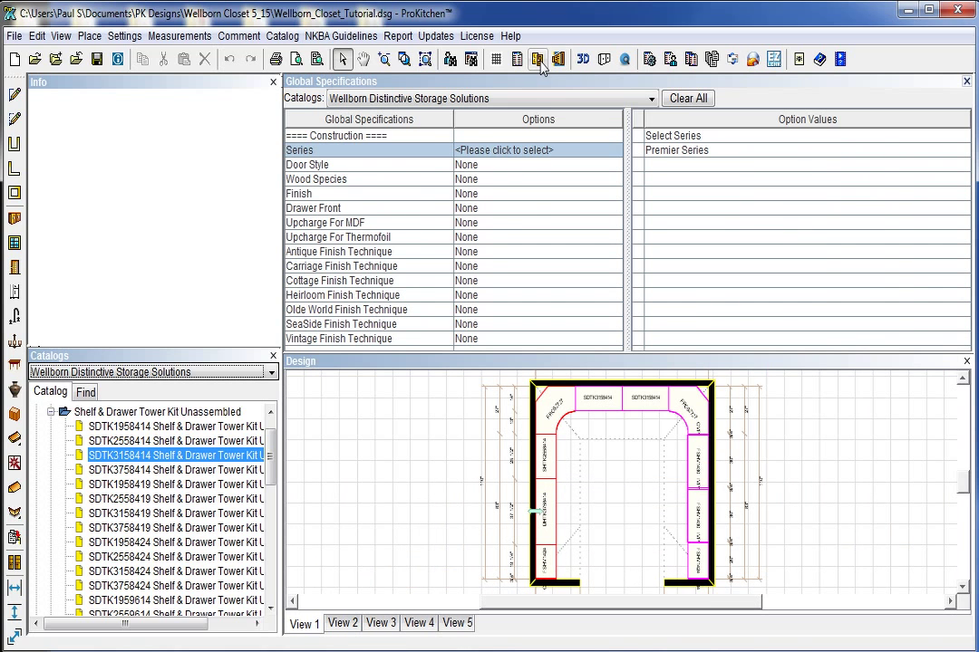
- Choose Premier Series, Madison Square Cherry doors, Drift finish and Classic Drawer Front drawers
{"action": "left_click", "coordinate": [672, 153]}
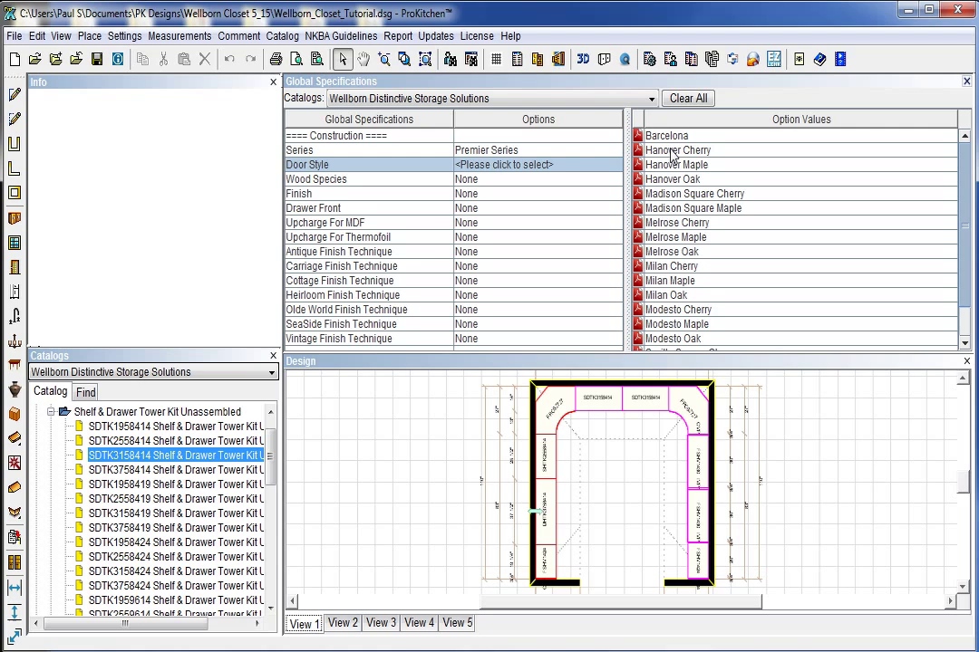
{"action": "left_click", "coordinate": [672, 194]}
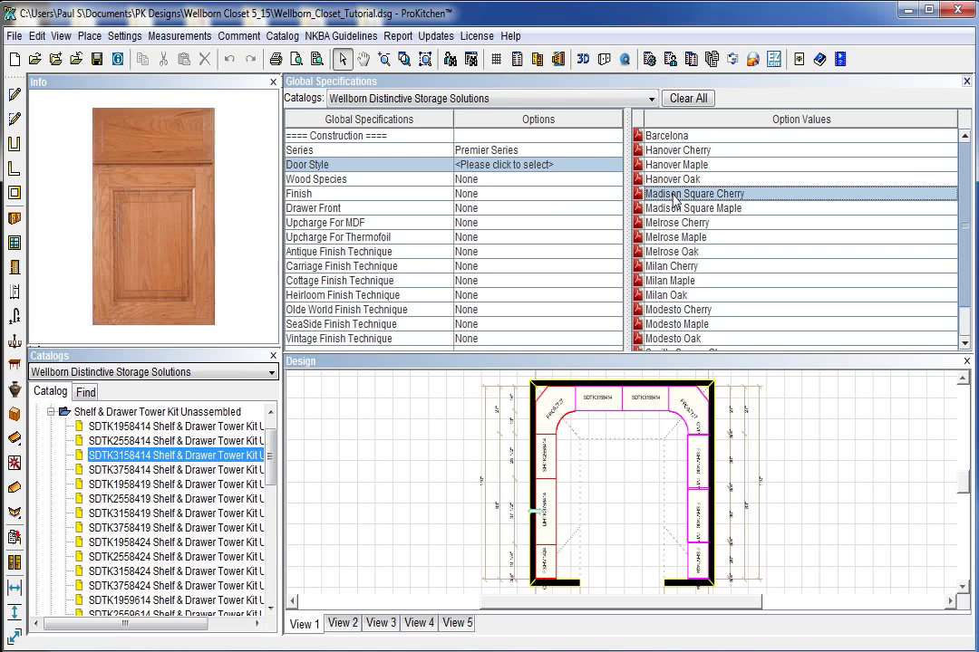
{"action": "left_click", "coordinate": [666, 179]}
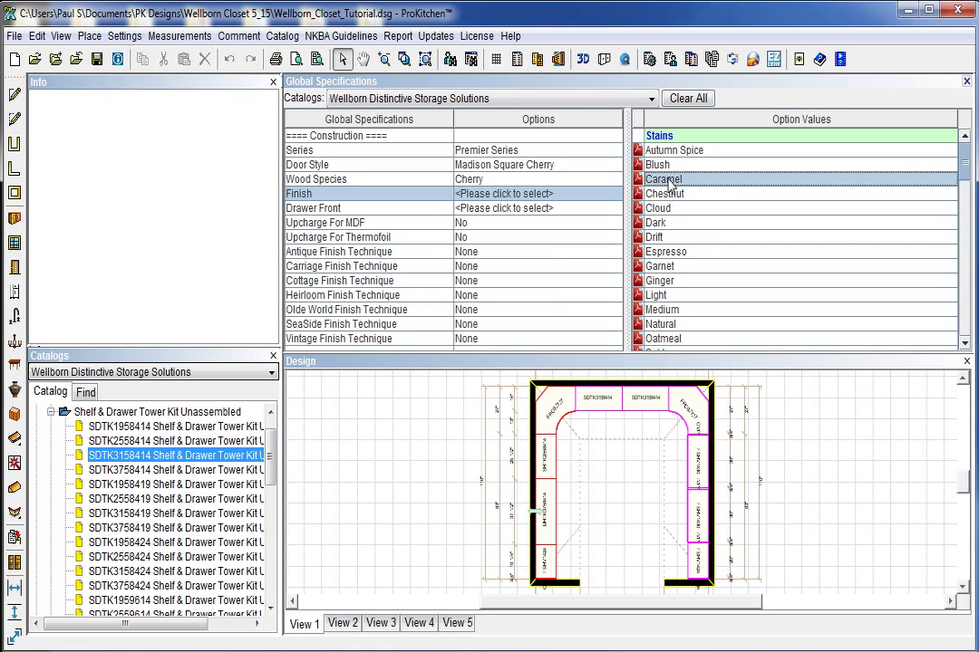
{"action": "left_click", "coordinate": [497, 195]}
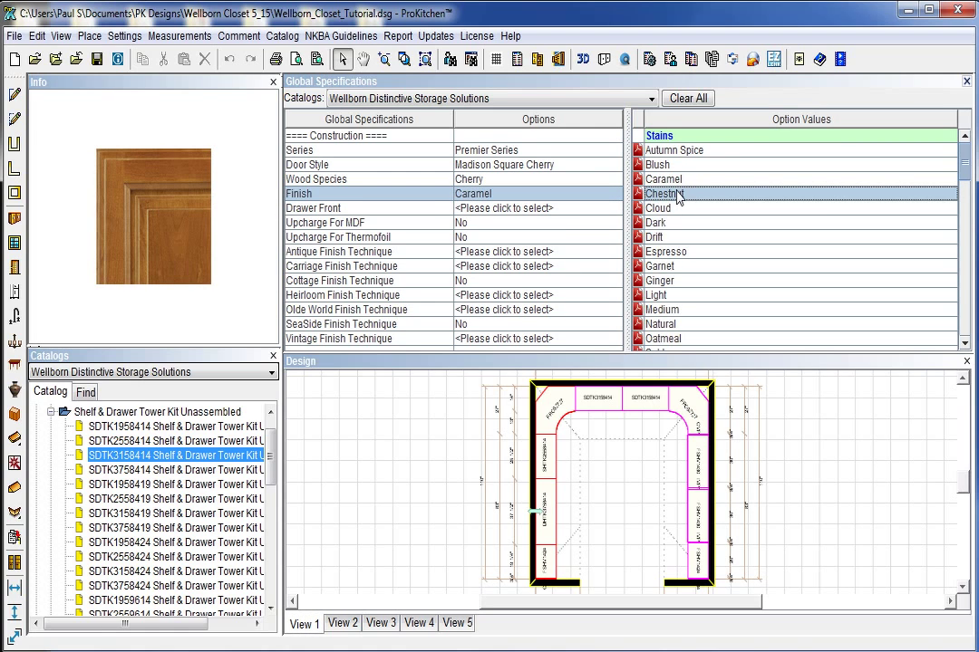
{"action": "left_click", "coordinate": [666, 238]}
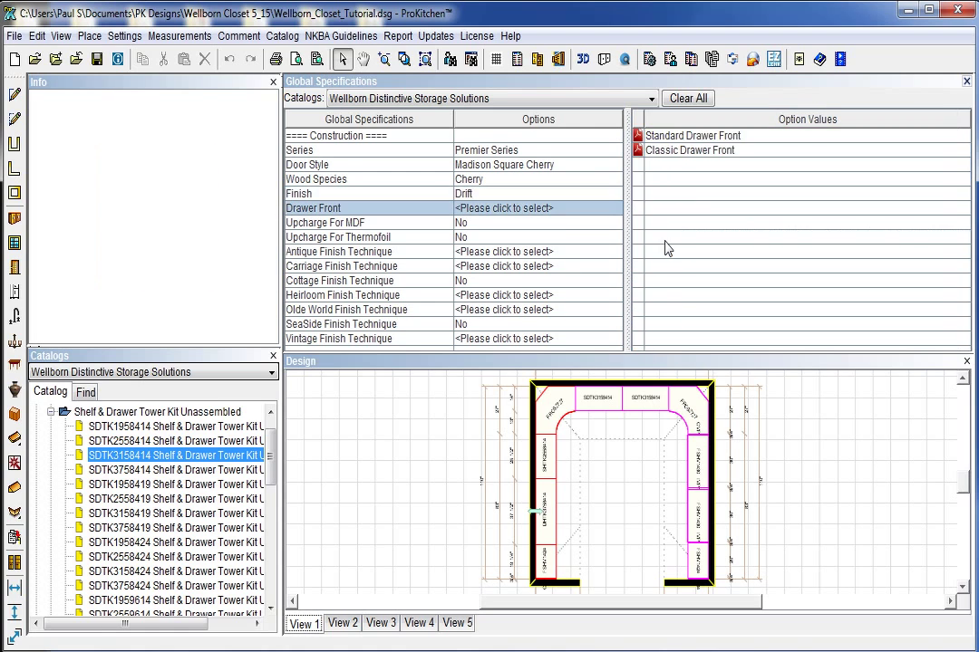
{"action": "left_click", "coordinate": [675, 156]}
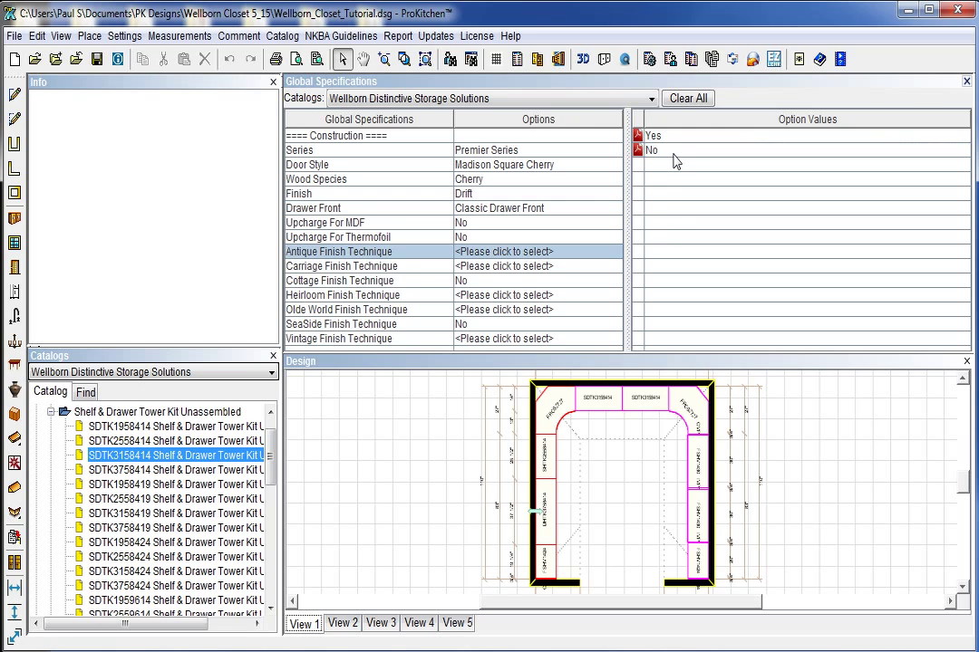
- Set the Antique, Carriage, Heirloom, Olde World and Vintage finish techniques to Yes, then close the panel
{"action": "left_click", "coordinate": [666, 138]}
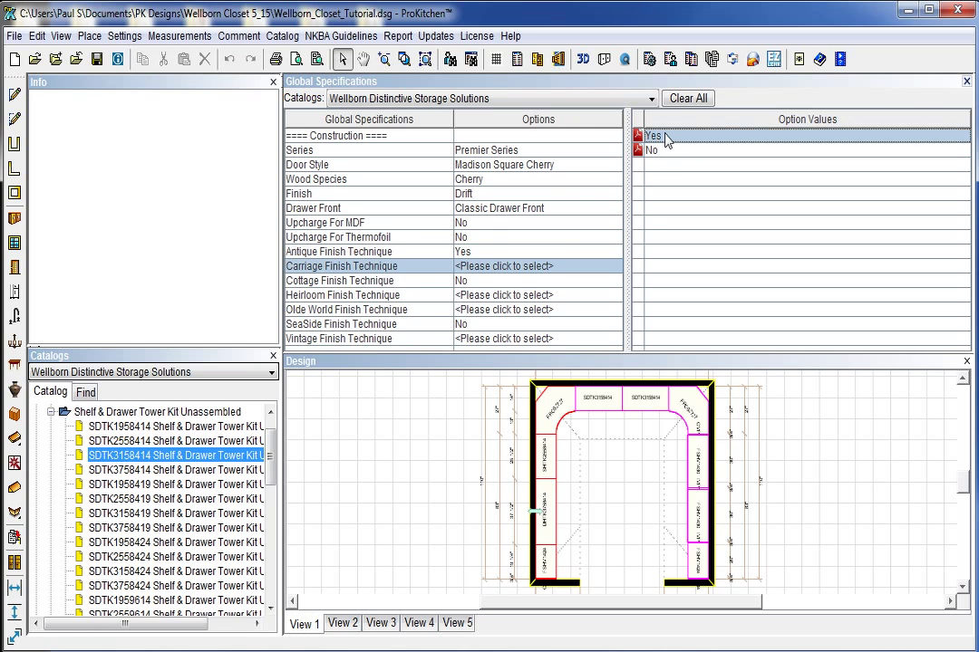
{"action": "left_click", "coordinate": [666, 138]}
{"action": "left_click", "coordinate": [666, 137]}
{"action": "left_click", "coordinate": [666, 137]}
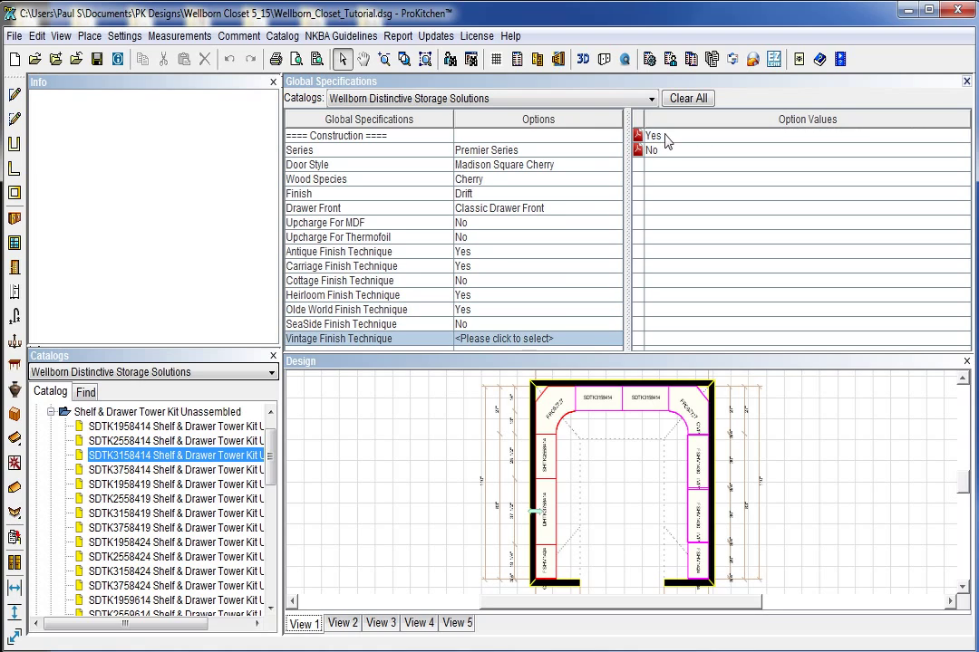
{"action": "left_click", "coordinate": [666, 138]}
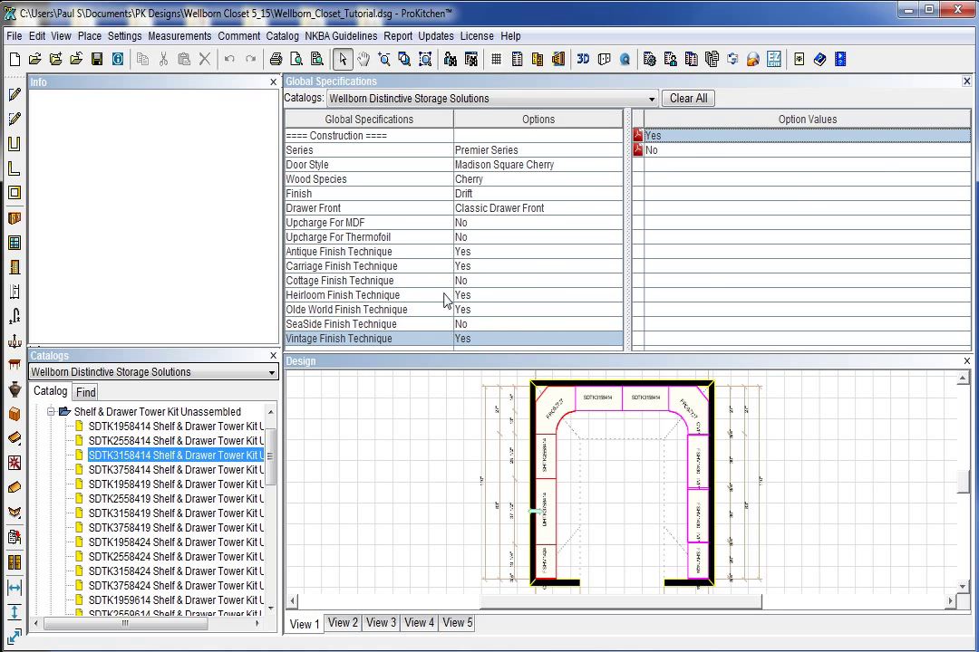
{"action": "left_click", "coordinate": [966, 81]}
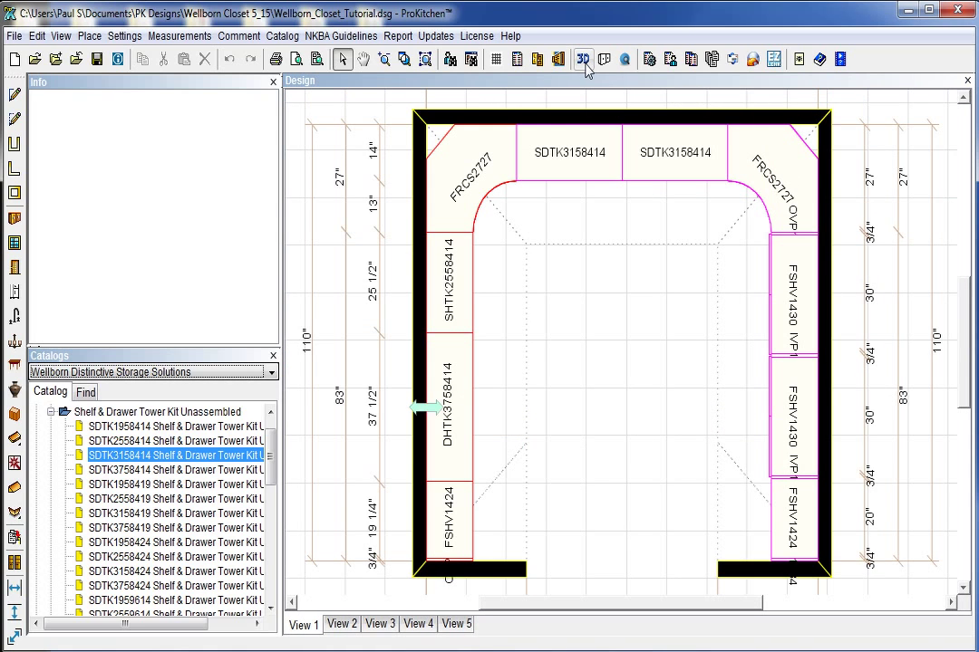
{"action": "left_click", "coordinate": [618, 290]}
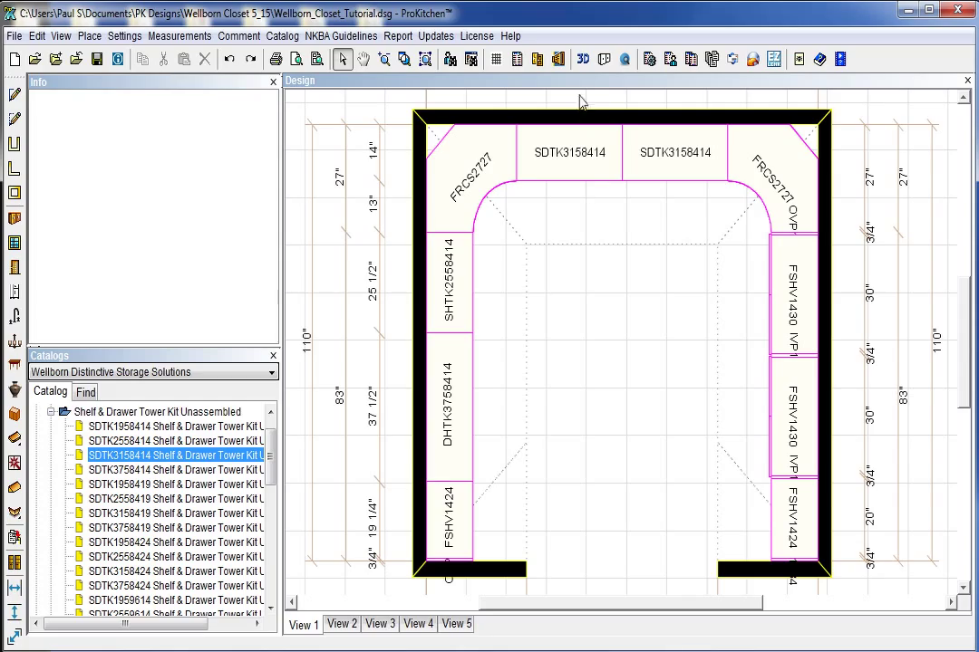
- Render the closet in 3D and orbit and zoom to inspect it from several angles
{"action": "left_click", "coordinate": [584, 59]}
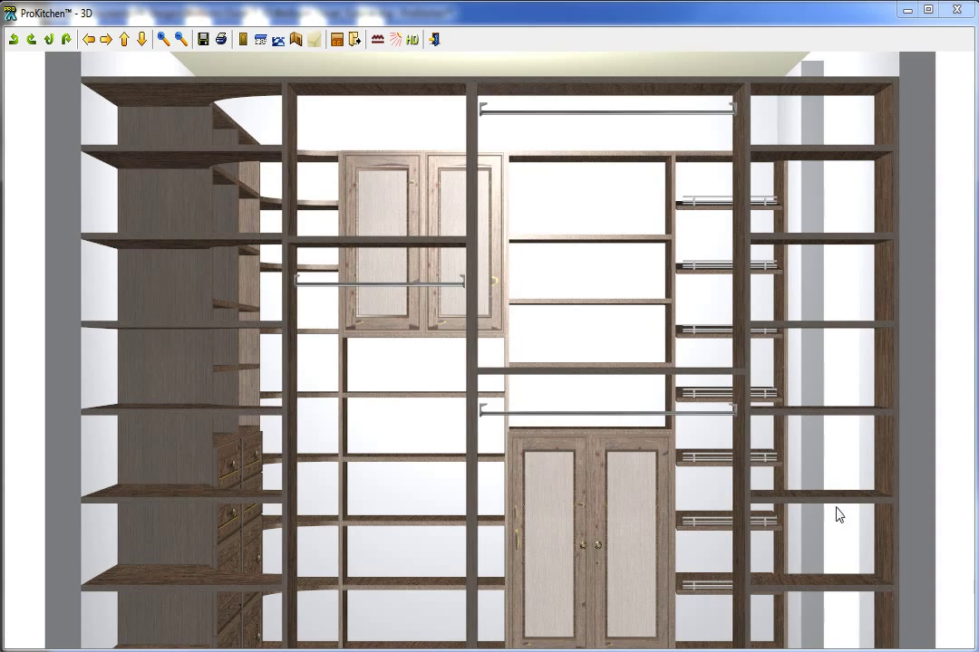
{"action": "left_click_drag", "start_coordinate": [832, 463], "coordinate": [416, 172]}
{"action": "left_click", "coordinate": [182, 39]}
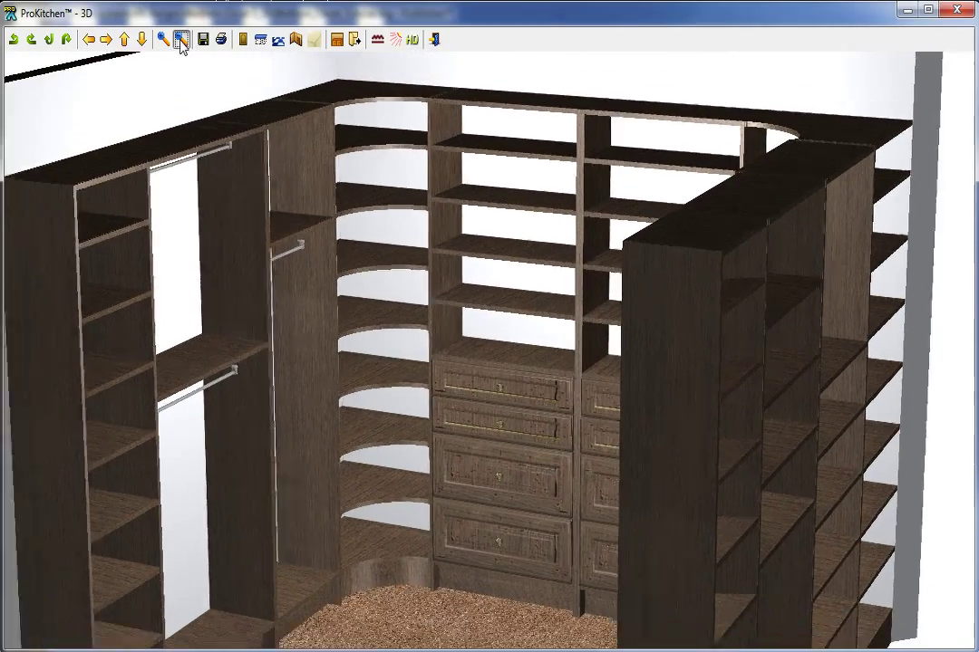
{"action": "left_click_drag", "start_coordinate": [505, 497], "coordinate": [471, 424]}
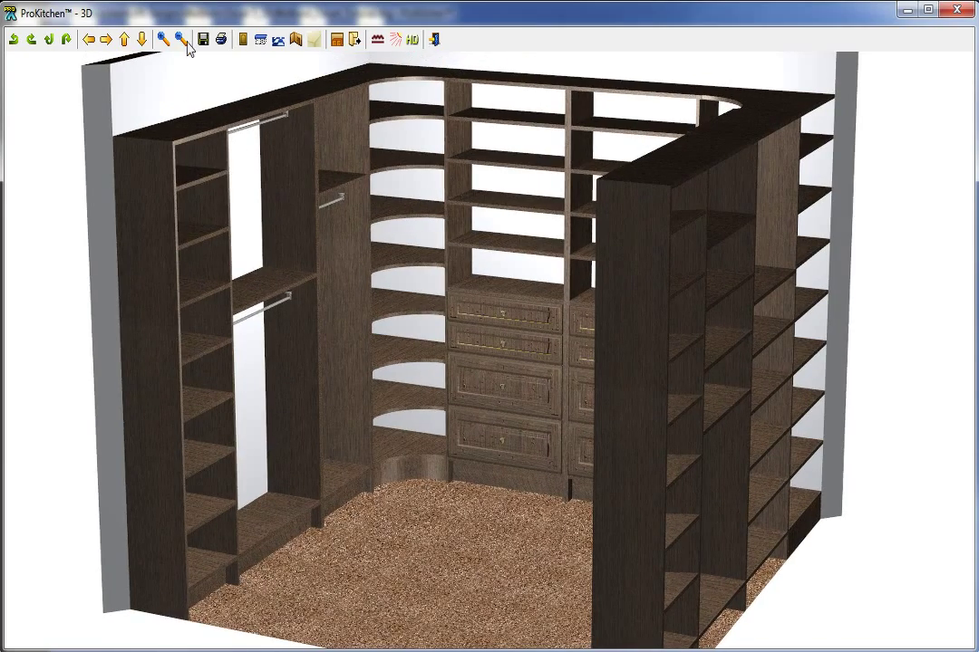
{"action": "left_click", "coordinate": [181, 40]}
{"action": "left_click_drag", "start_coordinate": [512, 387], "coordinate": [618, 366]}
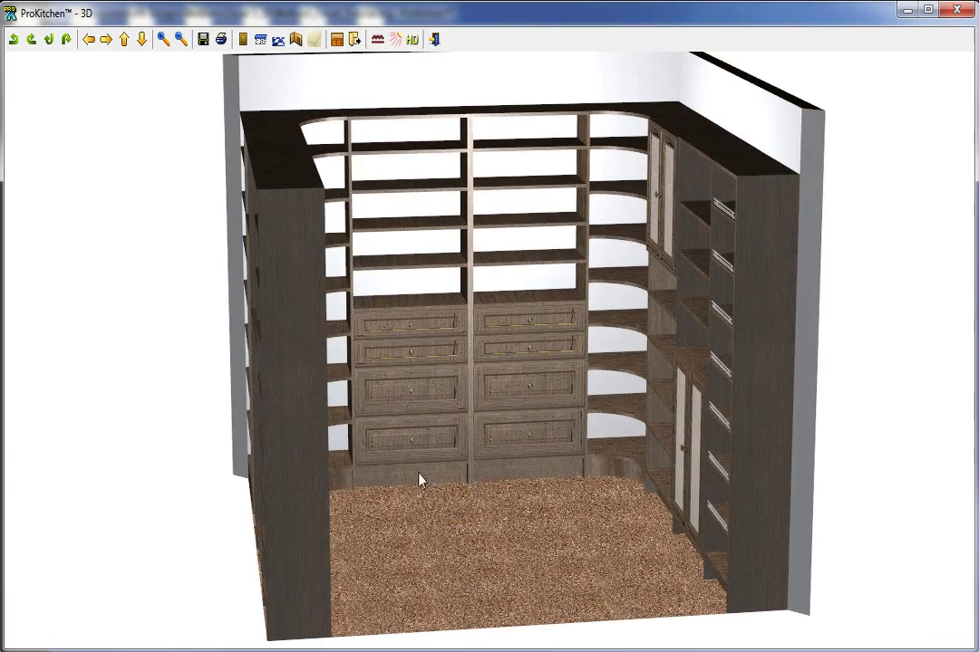
{"action": "left_click_drag", "start_coordinate": [546, 426], "coordinate": [435, 437]}
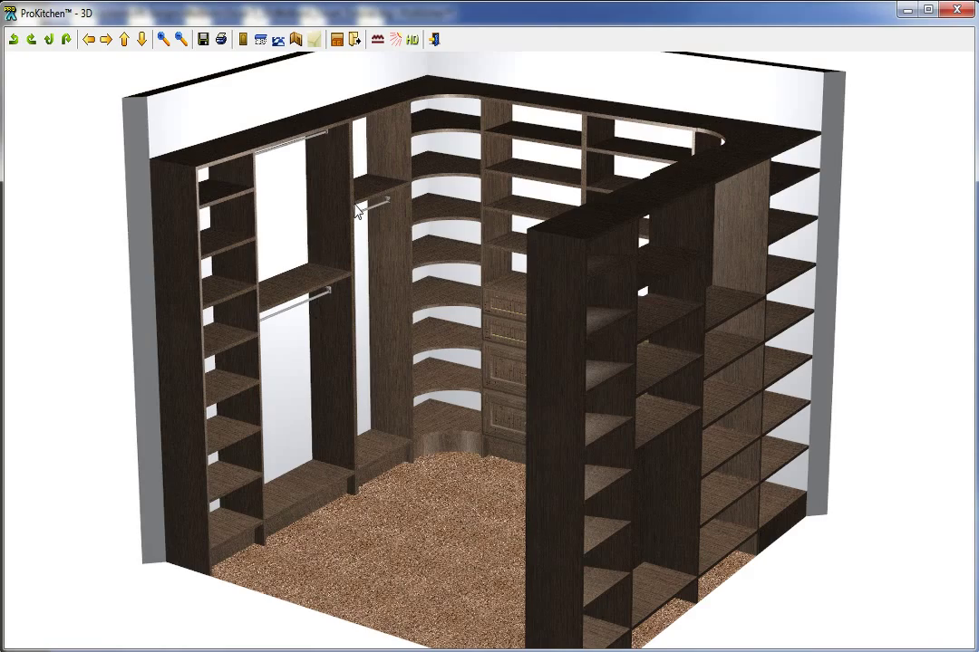
{"action": "left_click_drag", "start_coordinate": [496, 339], "coordinate": [412, 337]}
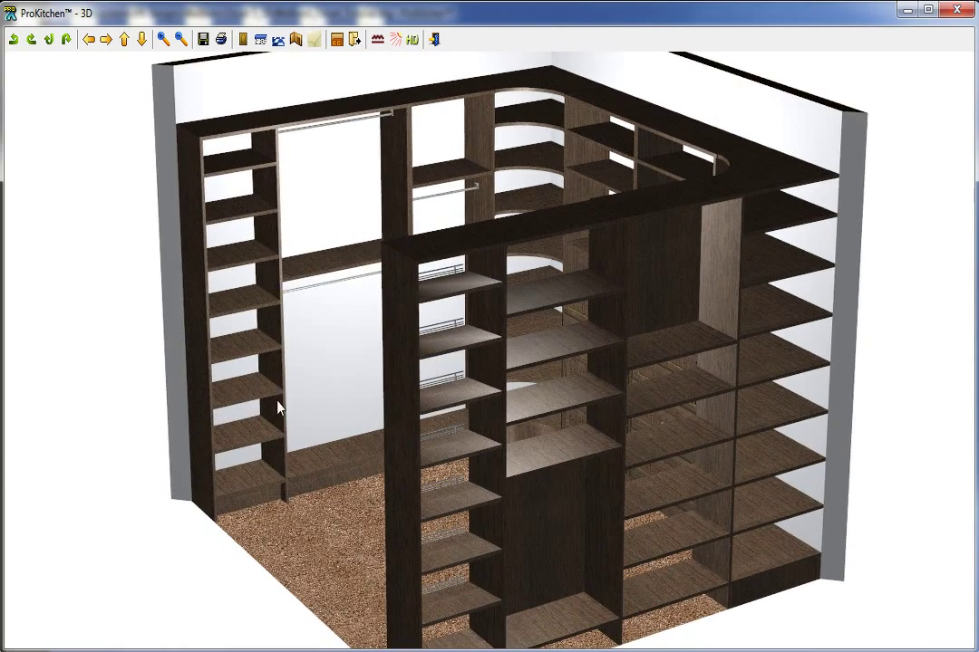
{"action": "left_click_drag", "start_coordinate": [252, 260], "coordinate": [589, 209]}
{"action": "scroll", "coordinate": [590, 469], "scroll_direction": "up", "scroll_amount": 3}
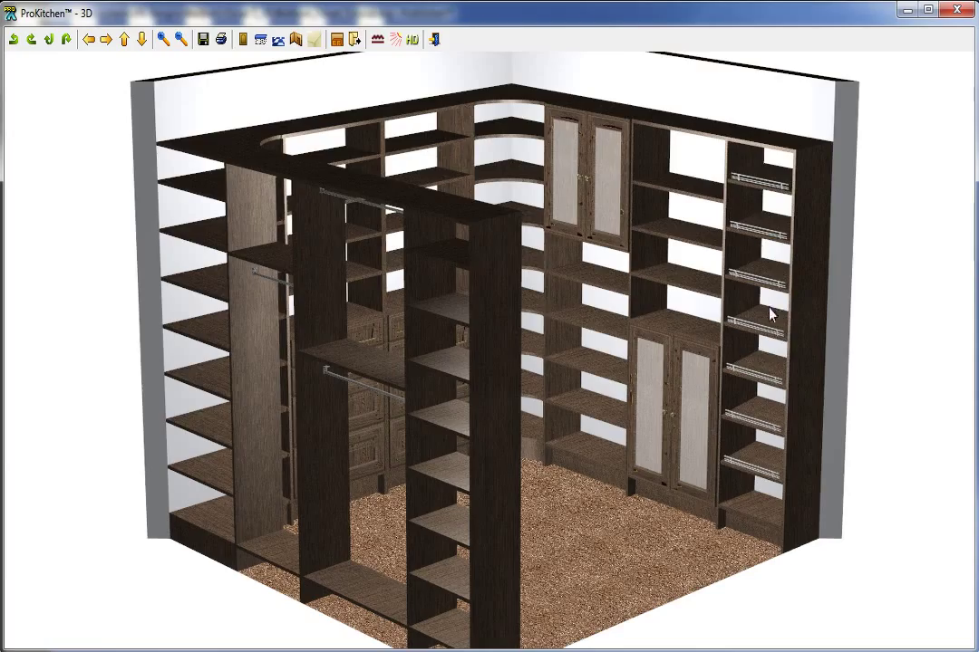
{"action": "left_click_drag", "start_coordinate": [675, 520], "coordinate": [485, 190]}
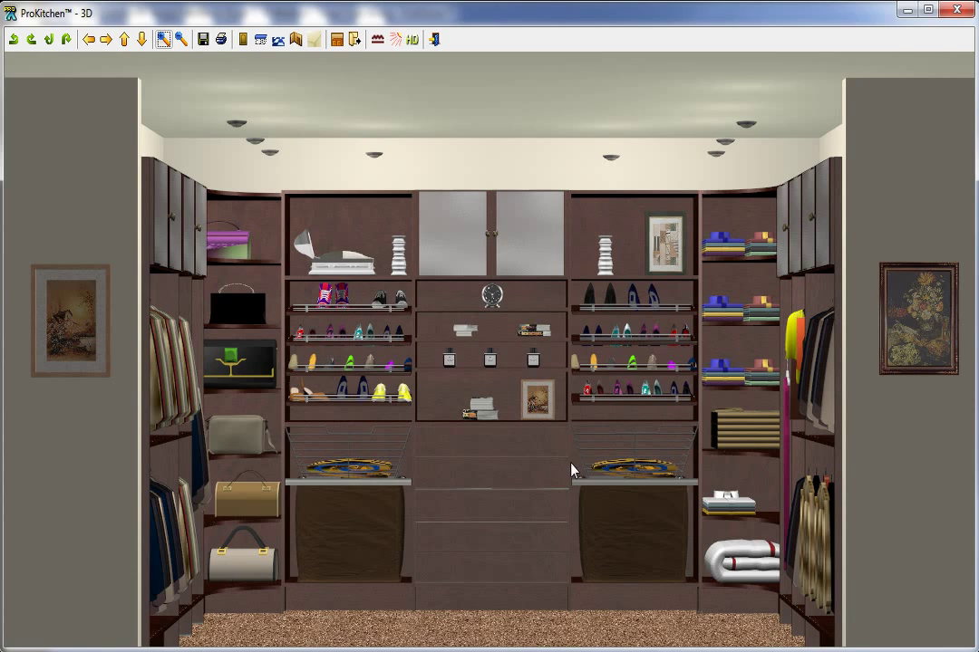
- Rotate the 3D view left and right to inspect the left-wall shelving, back wall and right-wall shelving
{"action": "key", "text": "Left"}
{"action": "key", "text": "Left"}
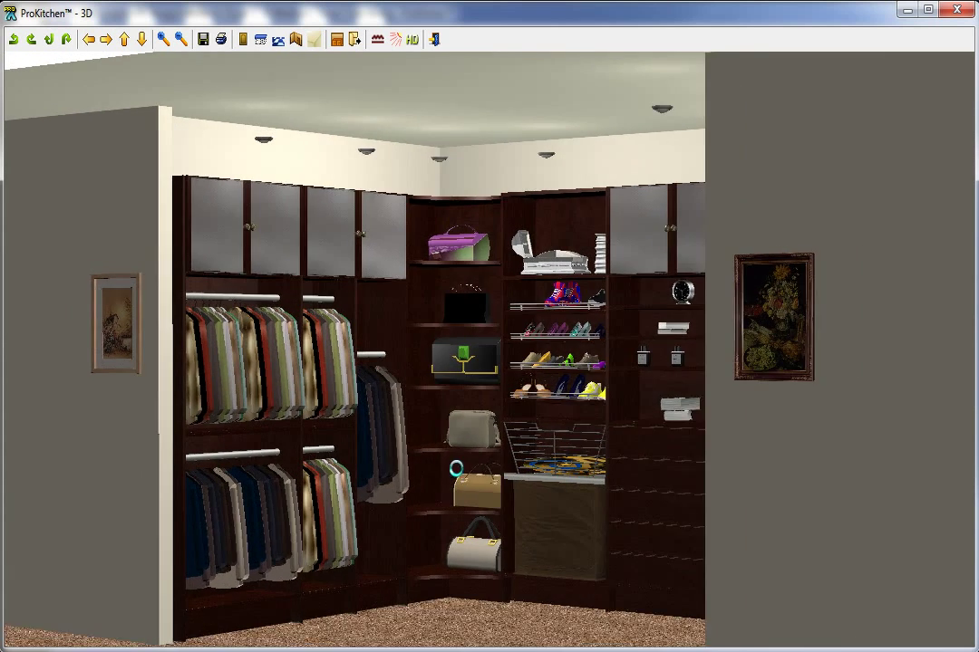
{"action": "key", "text": "Right"}
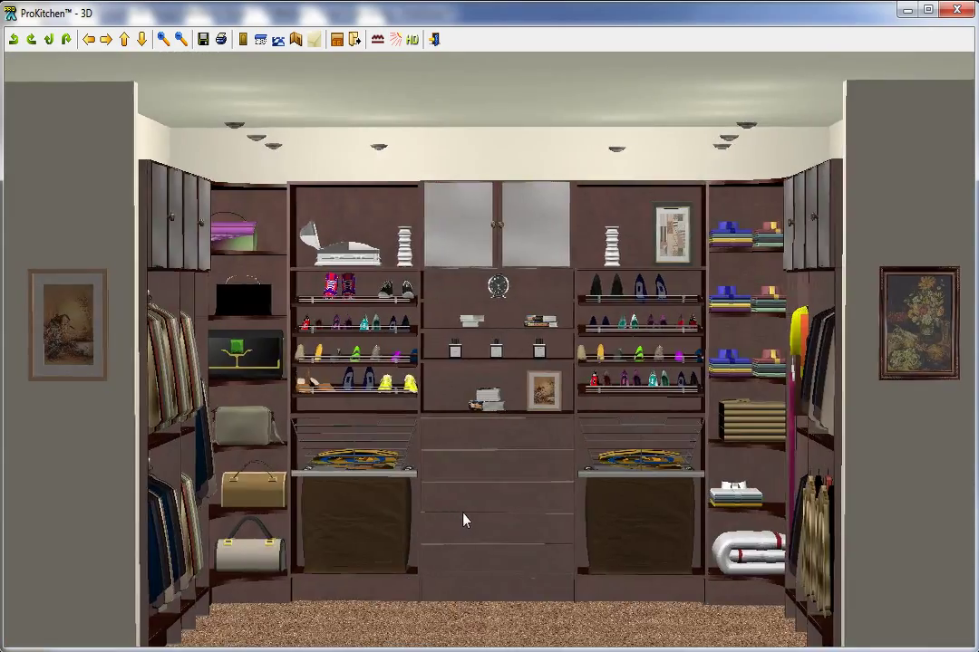
{"action": "key", "text": "Left"}
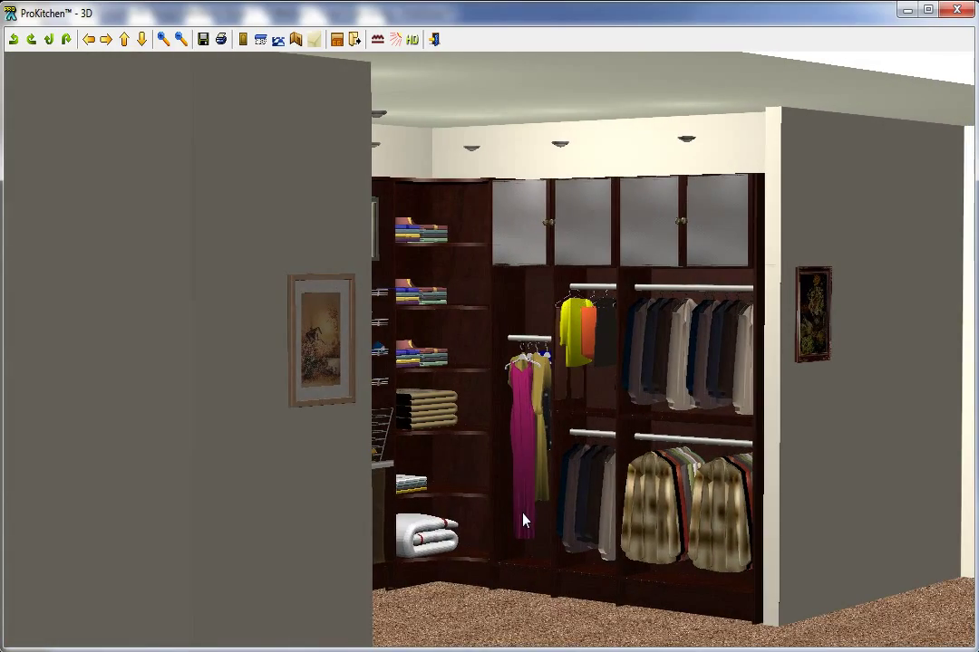
{"action": "key", "text": "Left"}
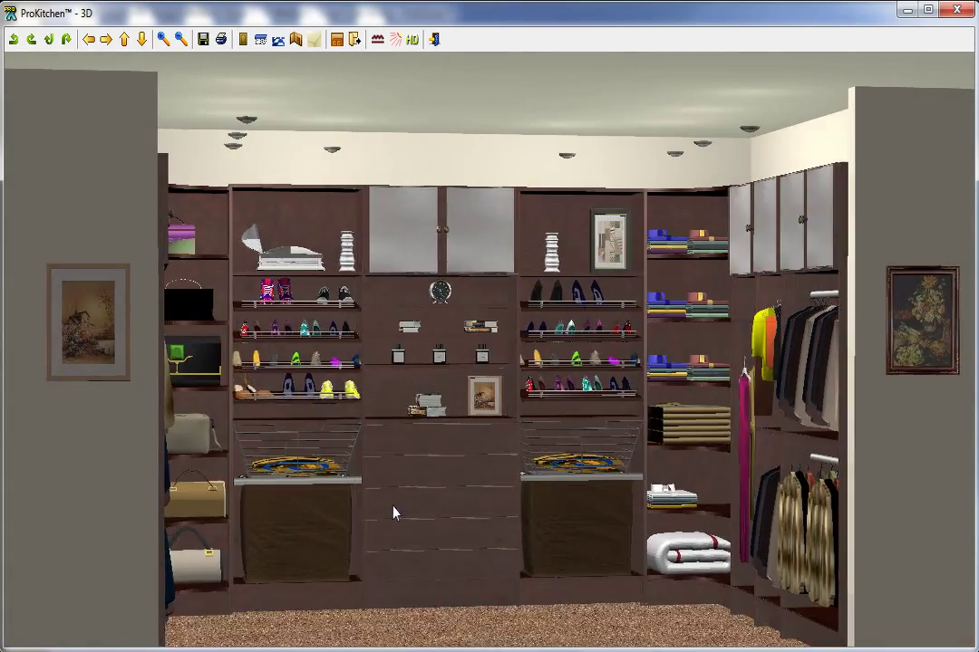
{"action": "key", "text": "Right"}
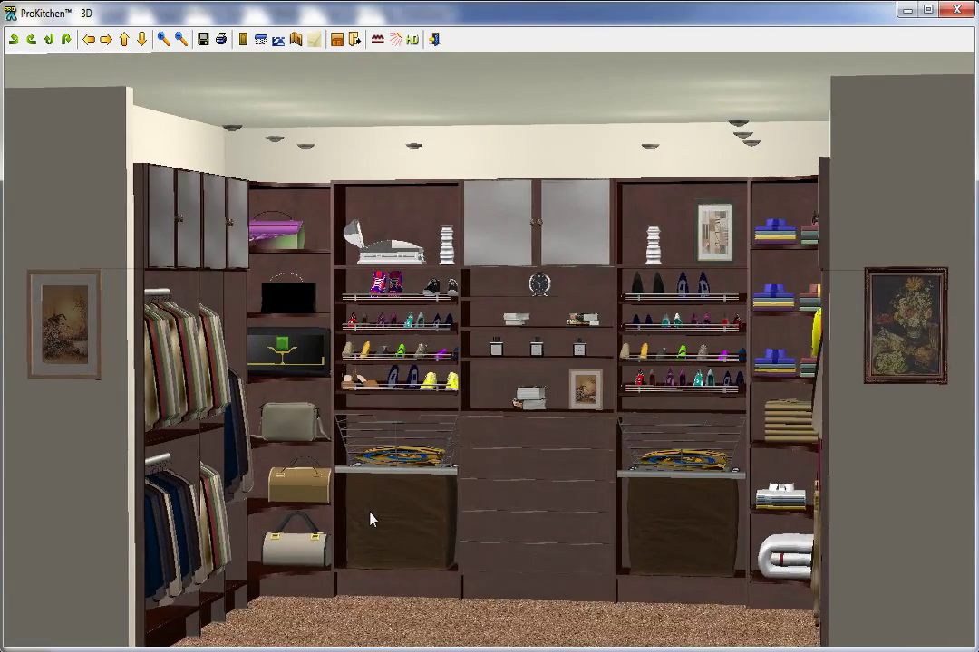
{"action": "key", "text": "Right"}
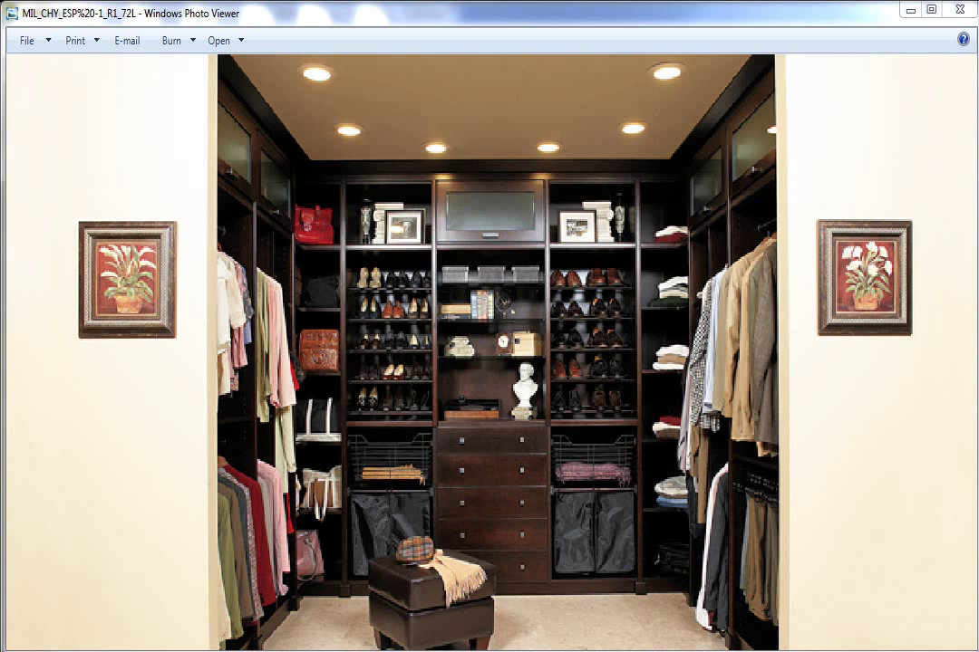
{"action": "left_click", "coordinate": [908, 10]}
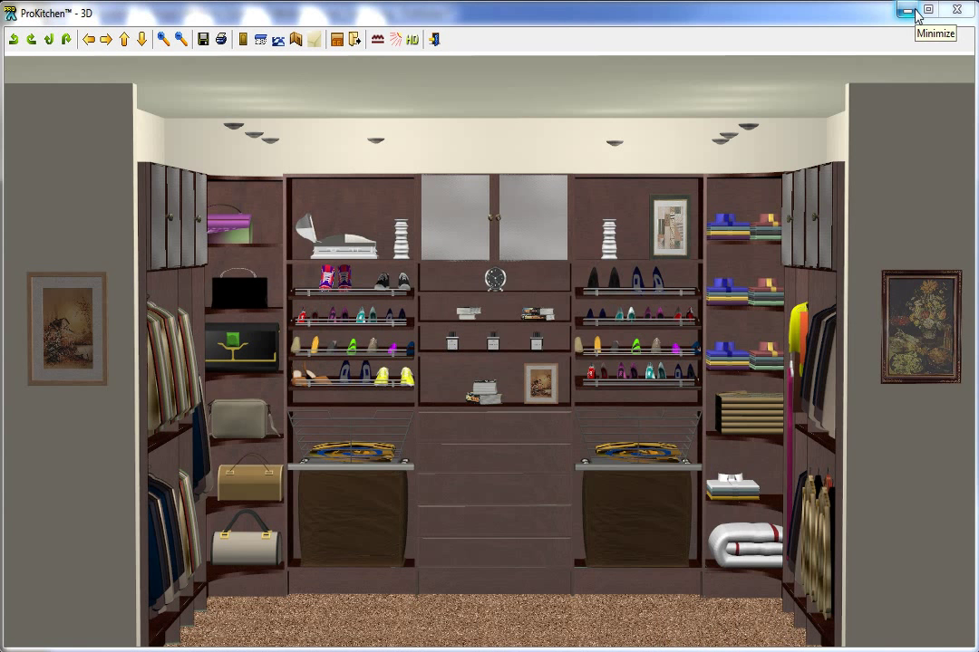
{"action": "key", "text": "alt+Tab"}
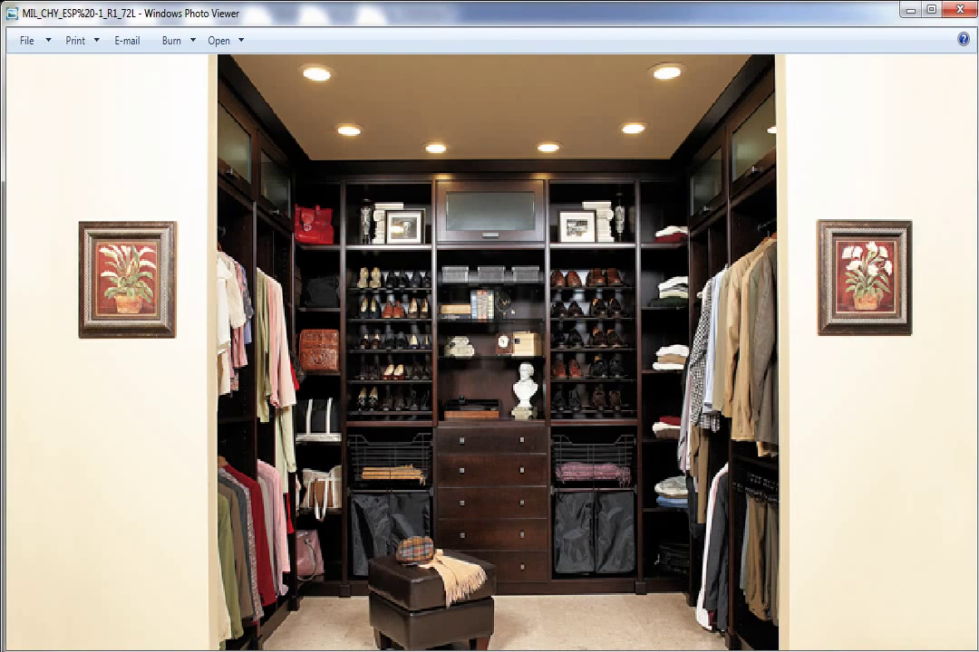